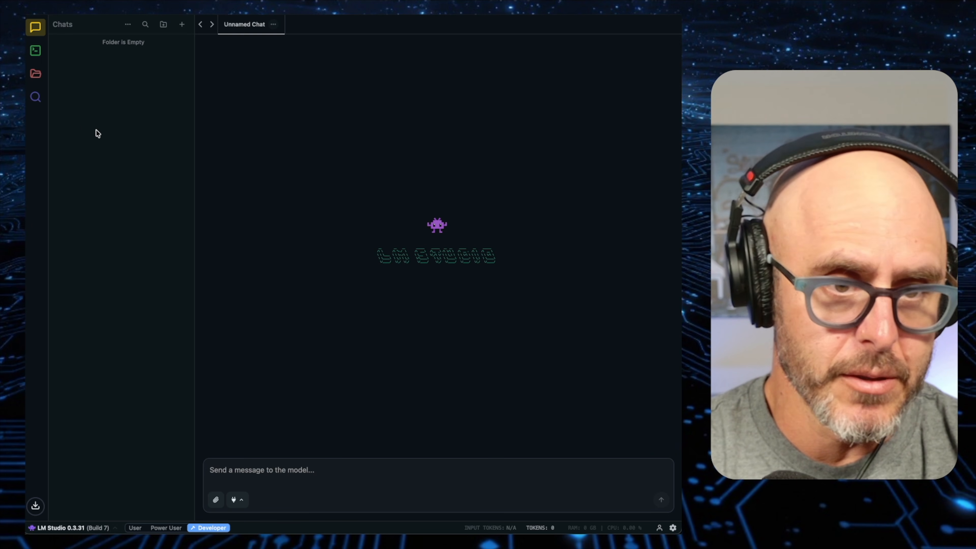
# Find Qwen3 Vl 30B in the model search, compare its capabilities with Olmocr 2 7B, and leave Qwen3 Vl 30B selected.
pyautogui.click(33, 94)
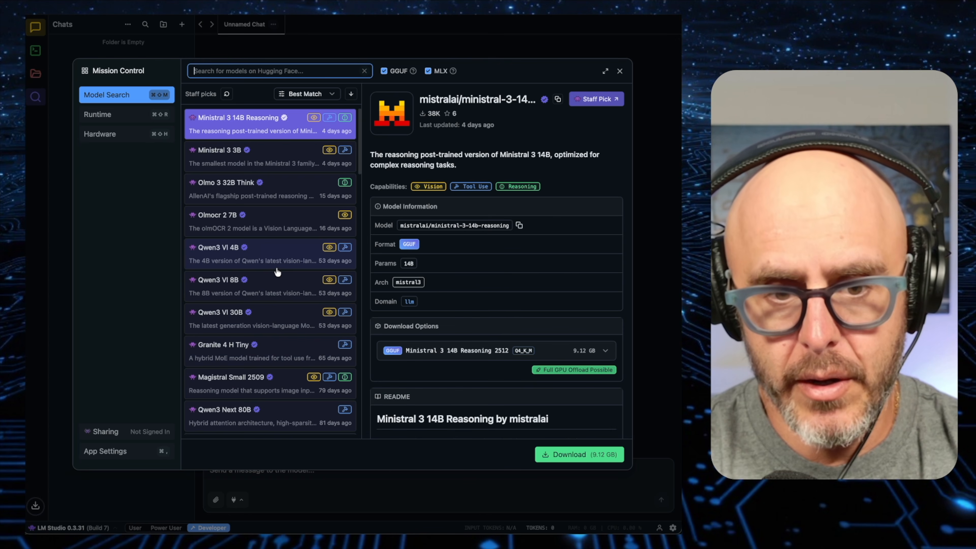
pyautogui.scroll(-1, 277, 271)
pyautogui.scroll(-1, 277, 272)
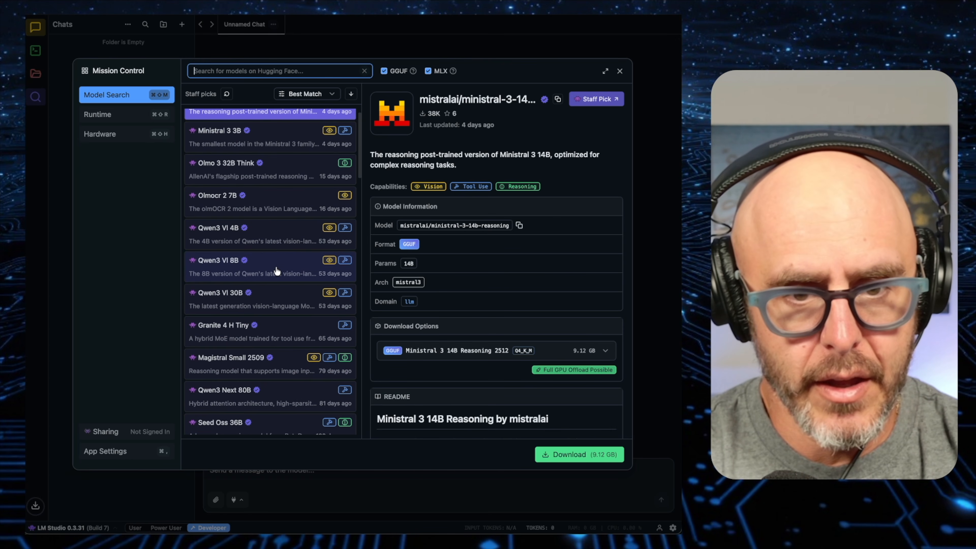
pyautogui.click(274, 306)
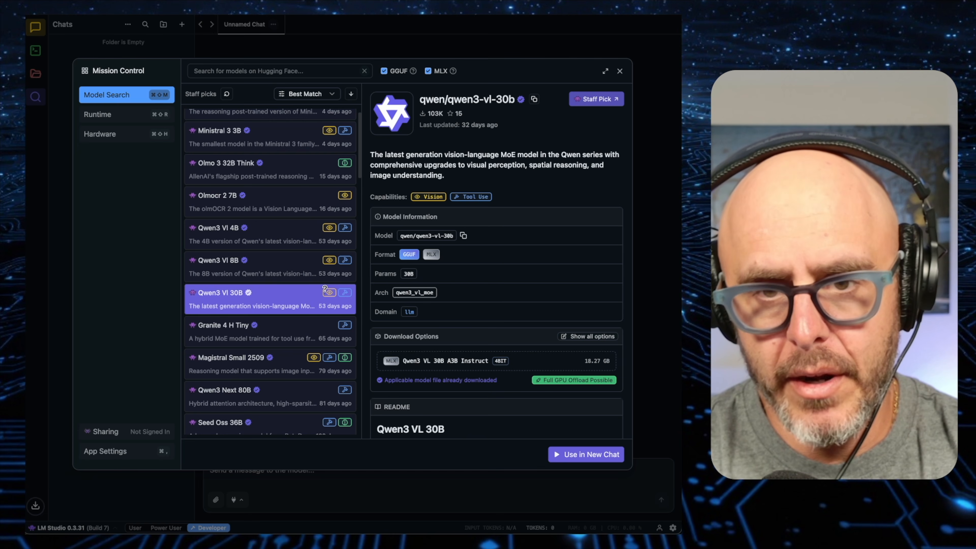
pyautogui.moveTo(464, 194)
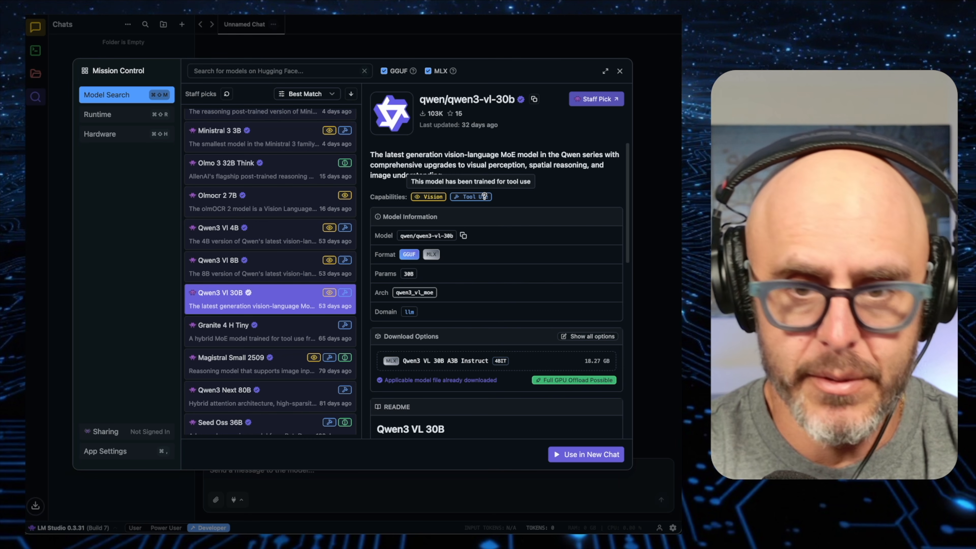
pyautogui.click(285, 199)
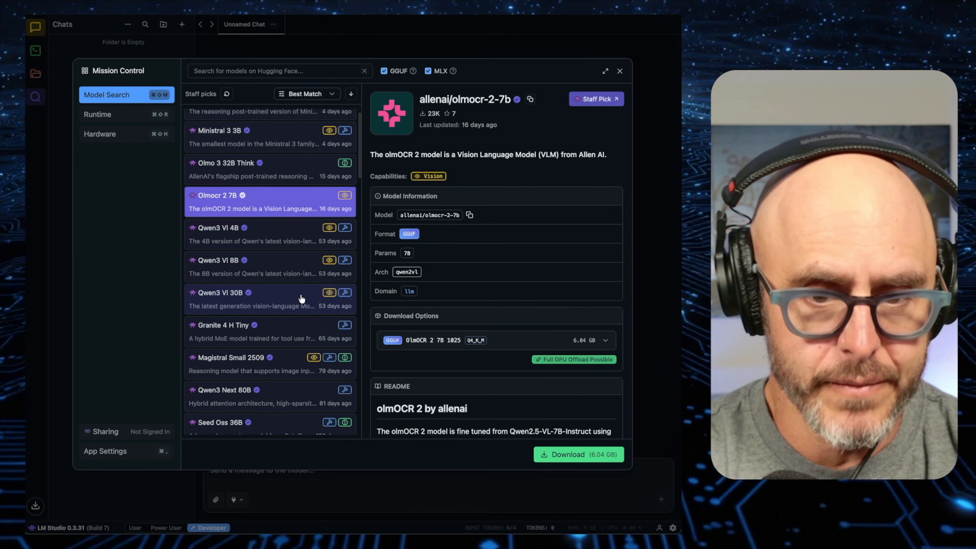
pyautogui.click(301, 299)
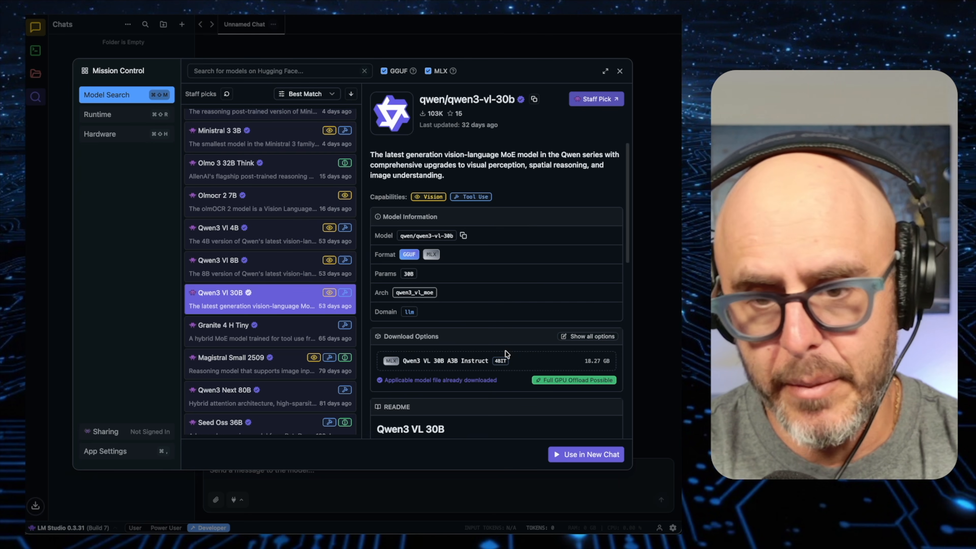
# Load Qwen3 Vl 30B in a new chat with the context length set to the maximum of 262144 tokens.
pyautogui.click(565, 453)
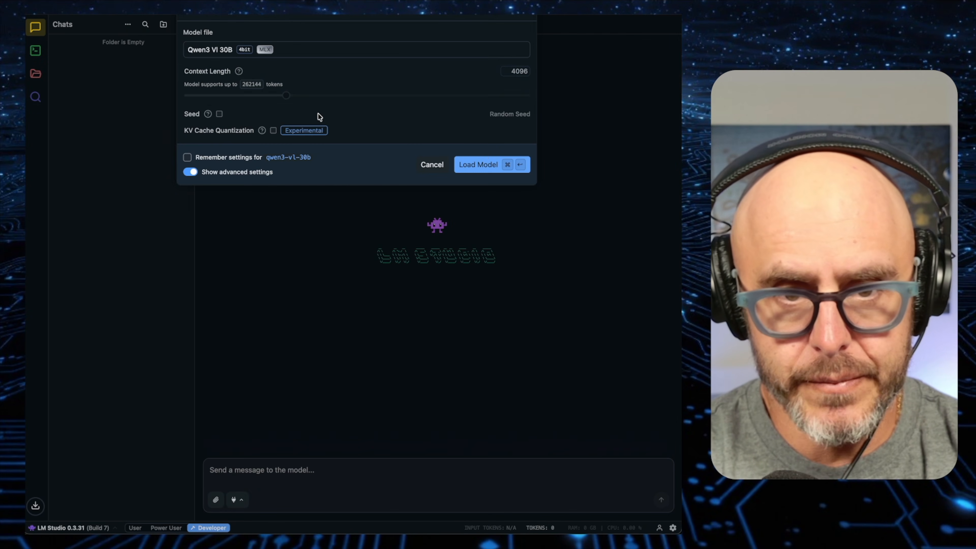
pyautogui.moveTo(286, 96); pyautogui.dragTo(541, 103)
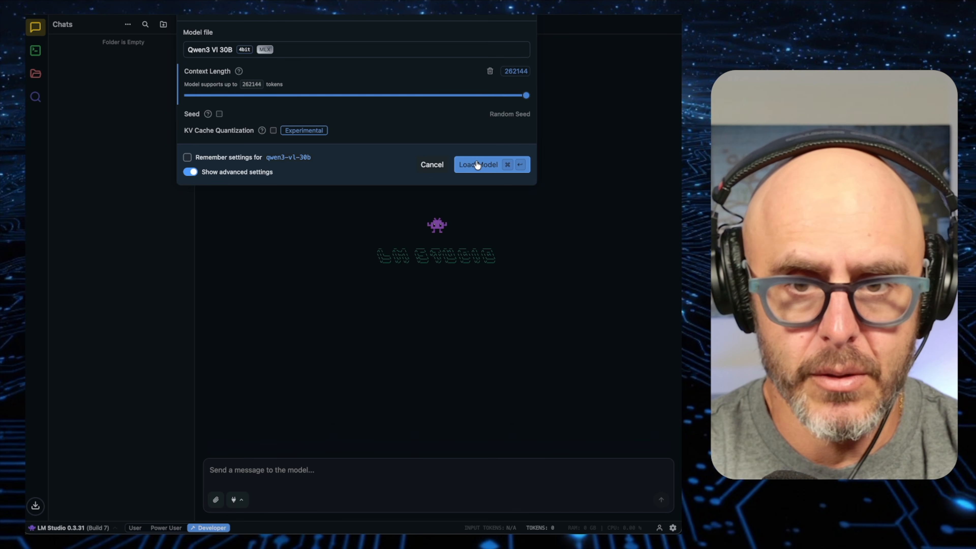
pyautogui.click(476, 164)
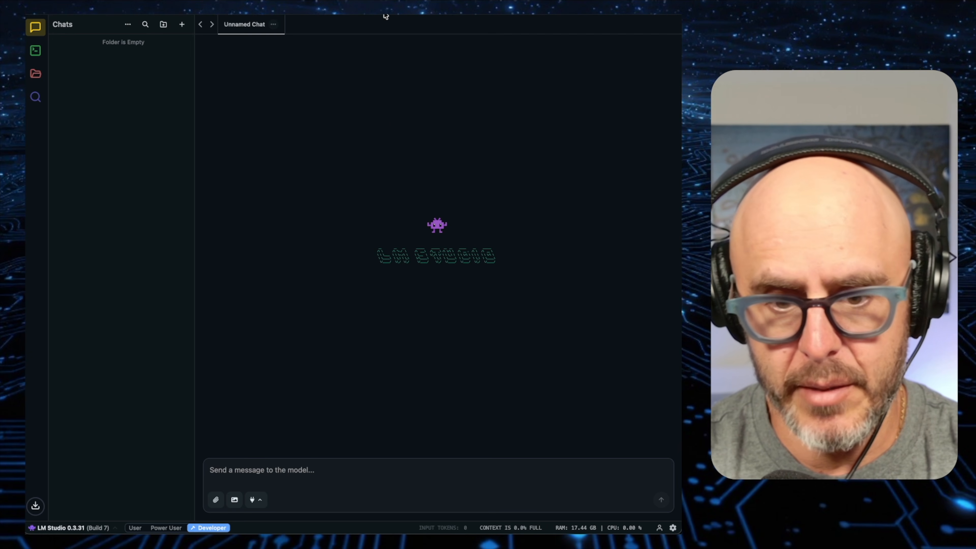
# Send the model the message "hello", followed by the question "what is the headline on cnn.com".
pyautogui.click(338, 473)
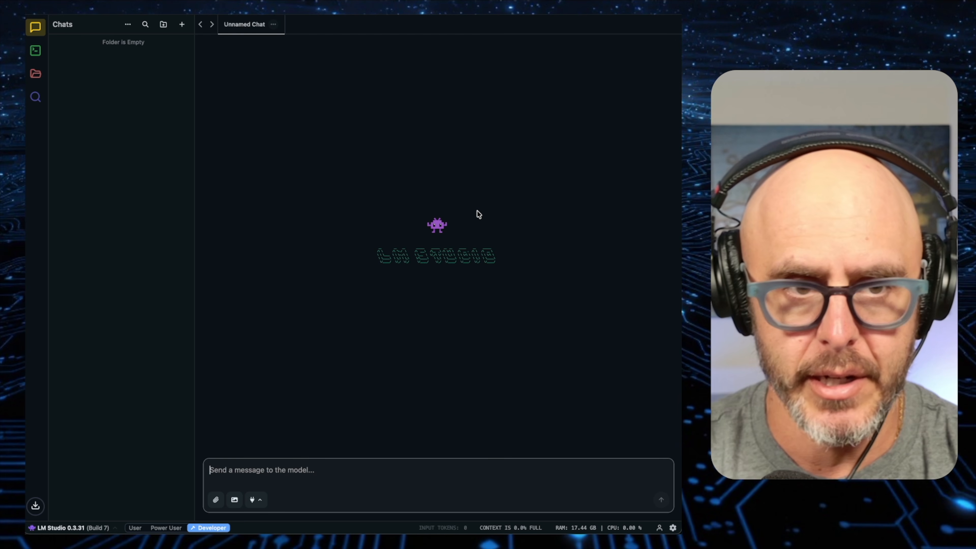
pyautogui.write('hello')
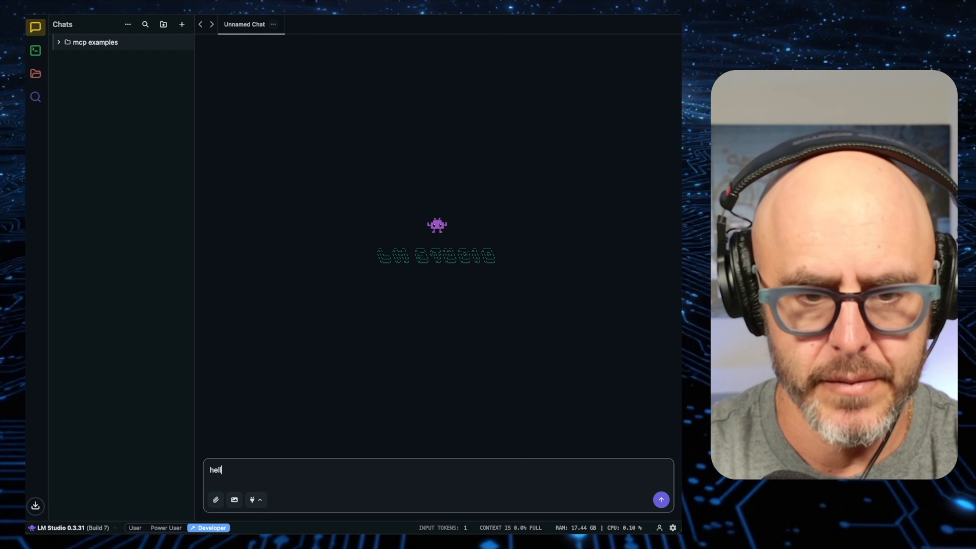
pyautogui.press('Return')
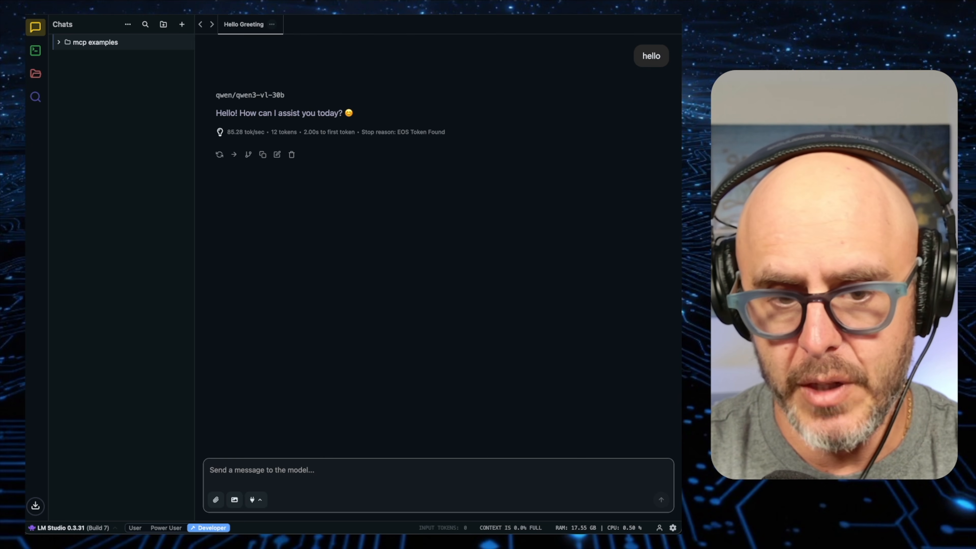
pyautogui.write('what is the headline on cnn.com')
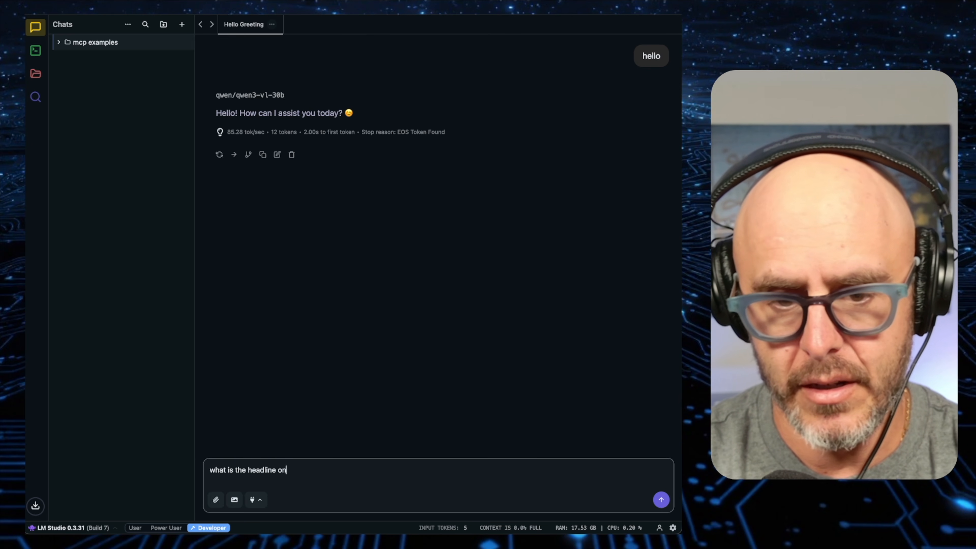
pyautogui.press('Return')
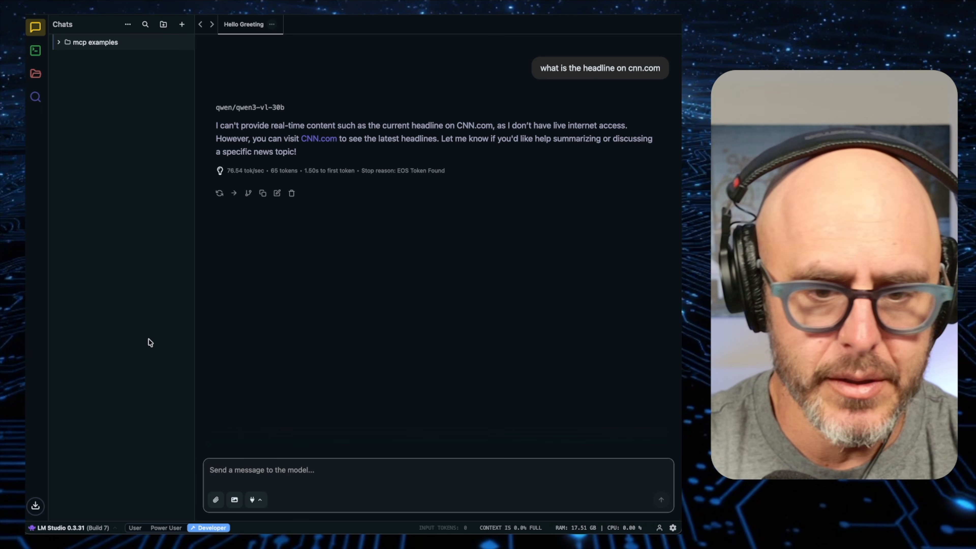
# Open mcp.json for editing from the chat's plugin and MCP integrations.
pyautogui.click(258, 506)
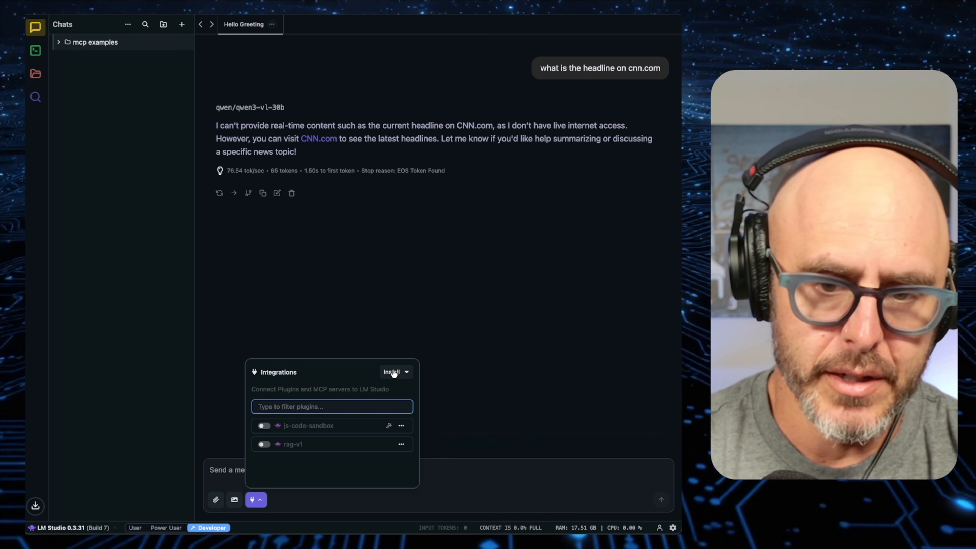
pyautogui.click(393, 371)
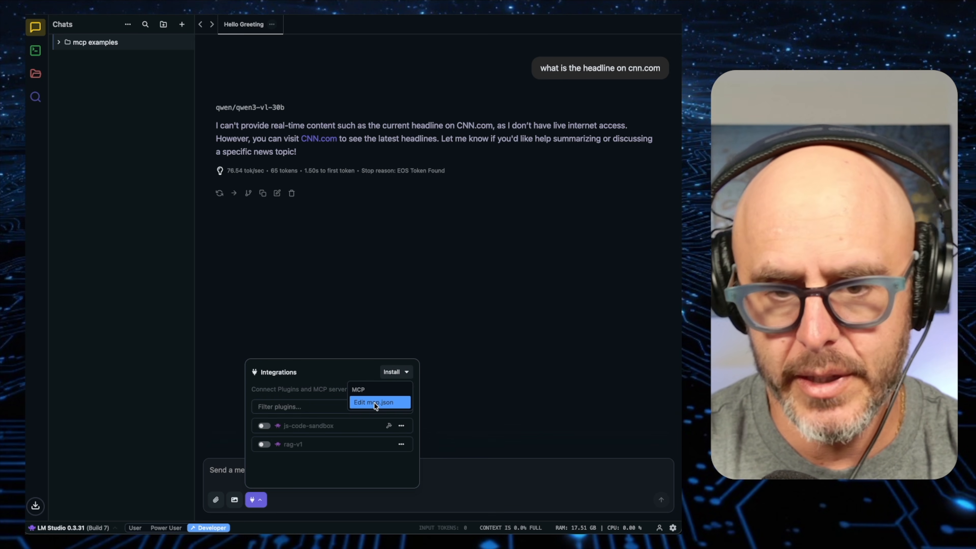
pyautogui.click(374, 403)
pyautogui.click(468, 316)
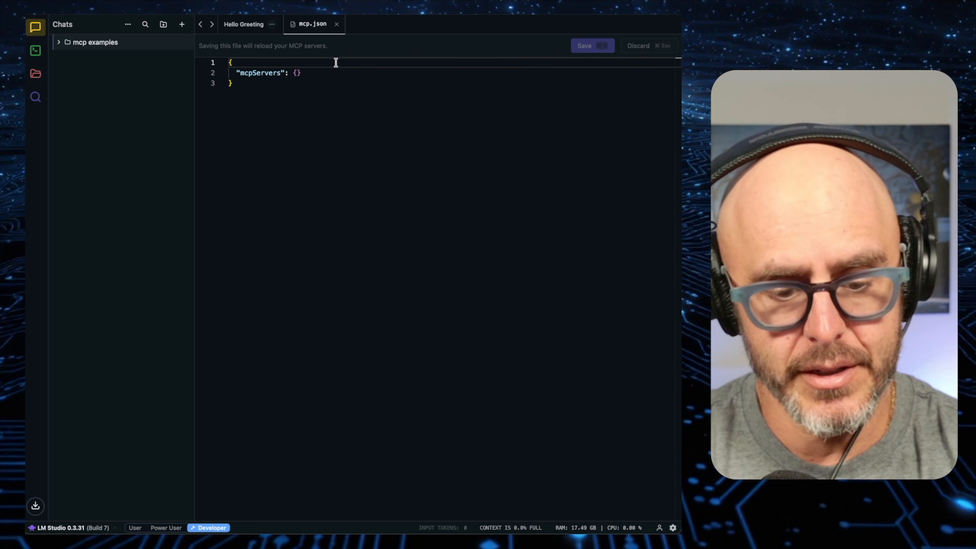
pyautogui.click(450, 75)
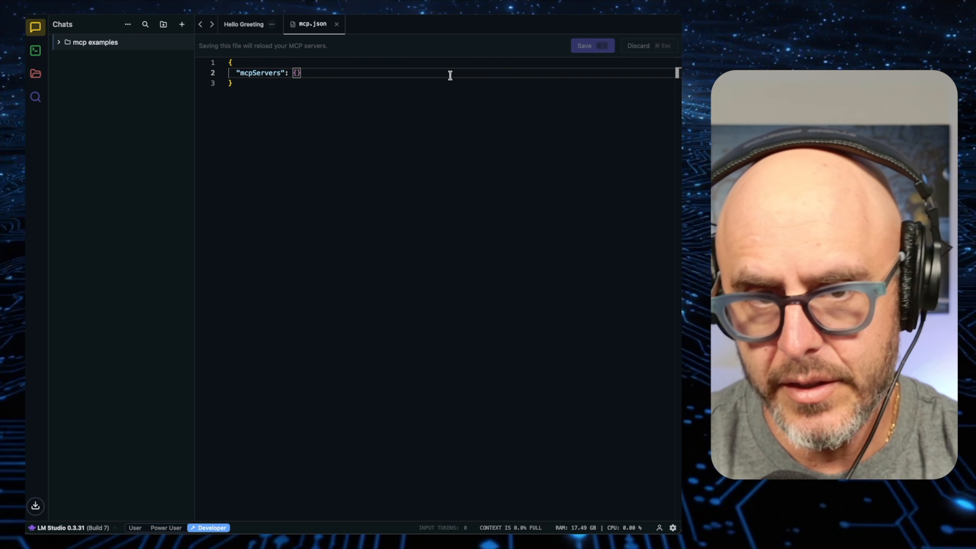
pyautogui.press('Return')
pyautogui.write('"playwright": {   "command": "npx",   "args": [     "@playwright/mcp@latest"   ] }')
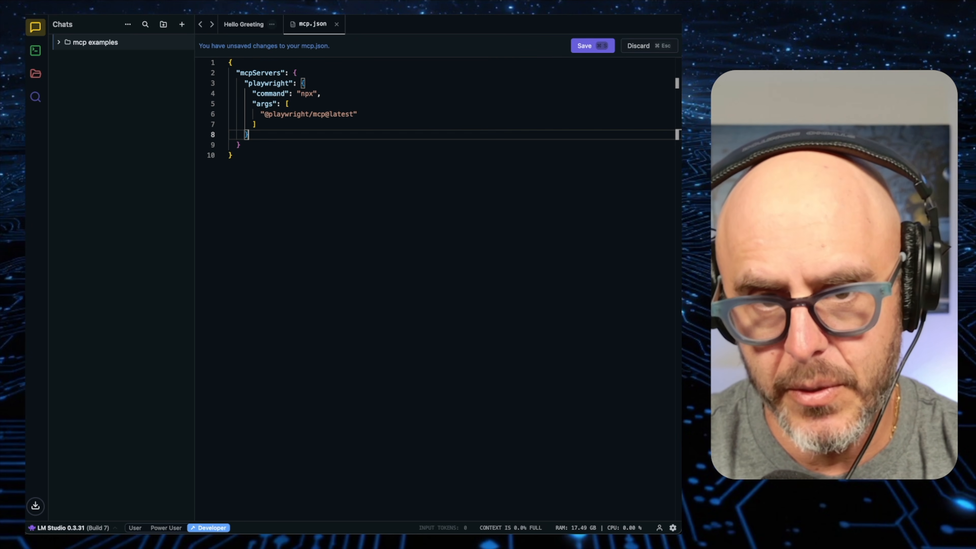
pyautogui.click(341, 143)
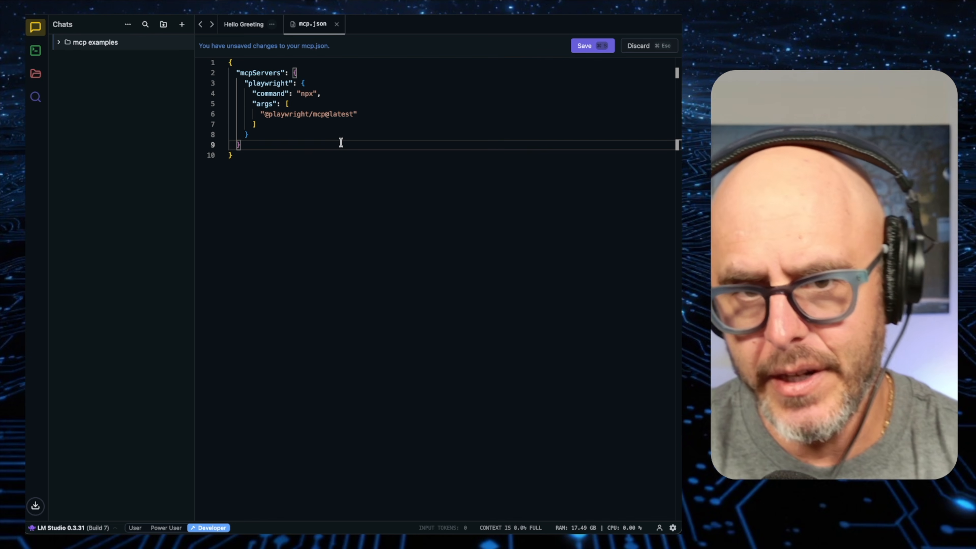
pyautogui.click(334, 154)
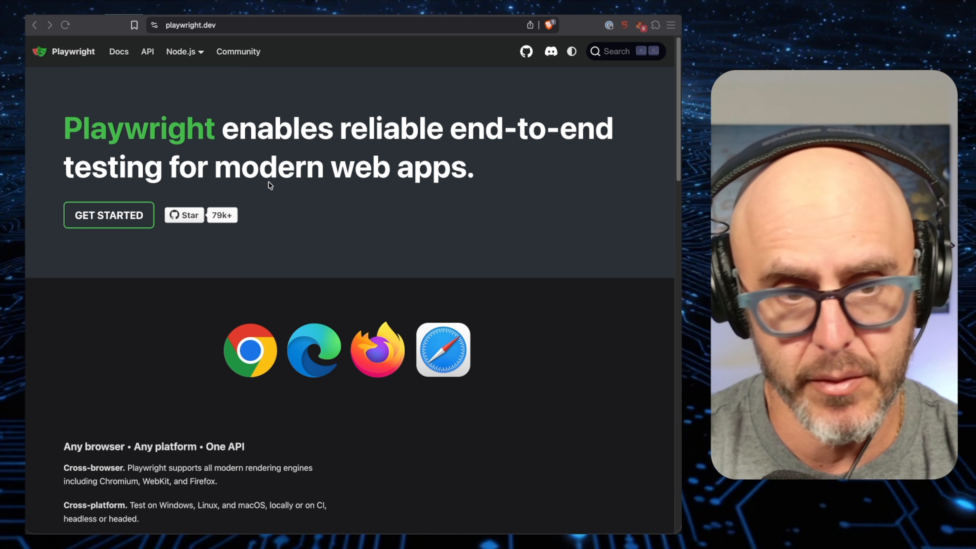
# Skim the Playwright homepage in the browser from start to footer, and return to mcp.json in LM Studio.
pyautogui.scroll(-10, 284, 239)
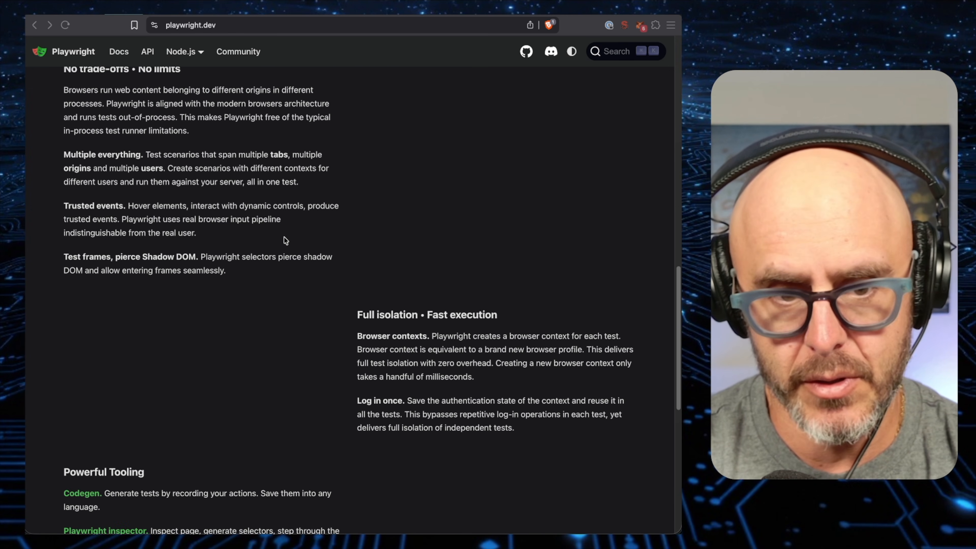
pyautogui.scroll(-5, 284, 237)
pyautogui.scroll(15, 284, 237)
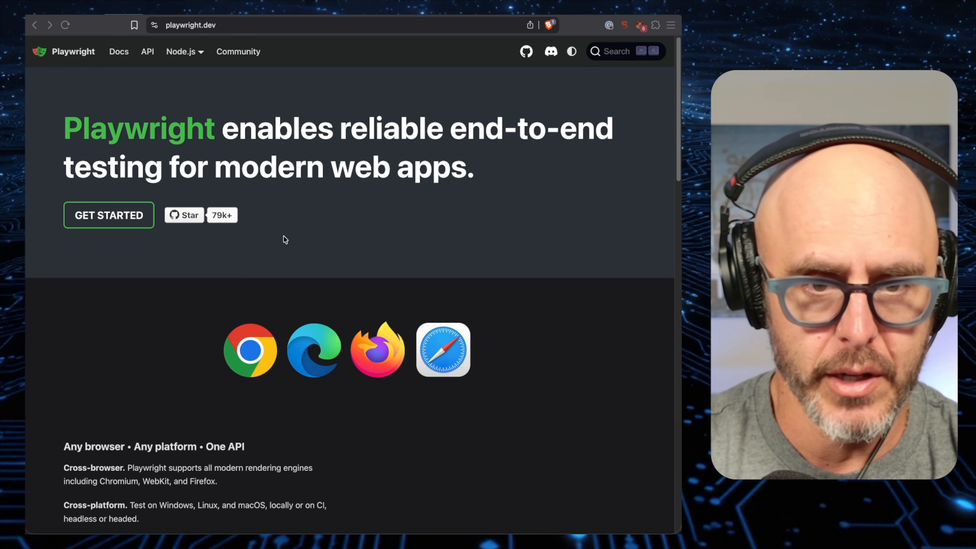
pyautogui.scroll(-20, 245, 202)
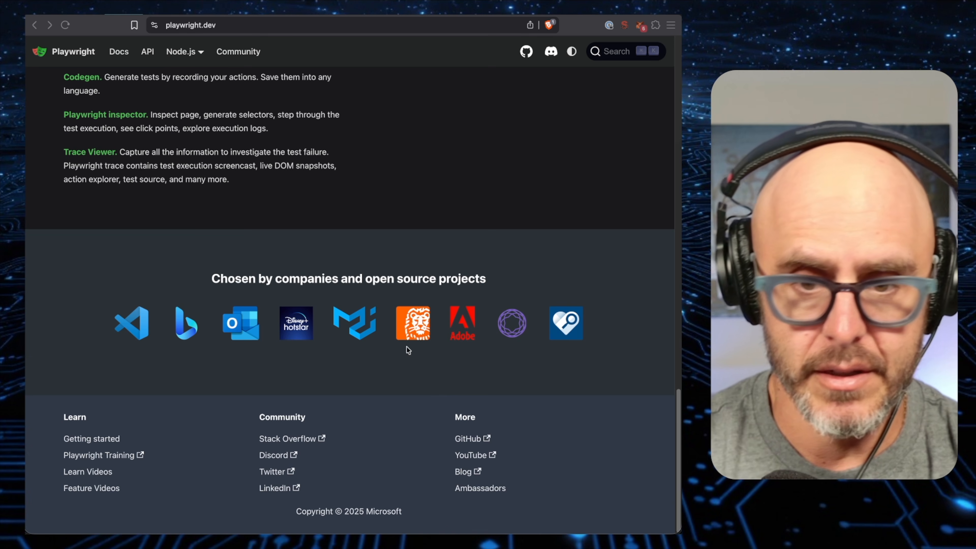
pyautogui.scroll(20, 263, 255)
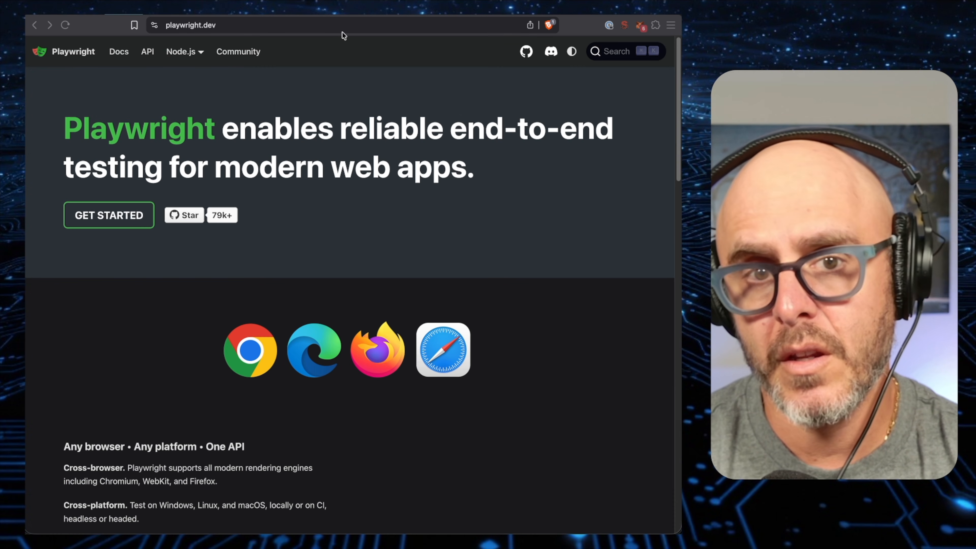
pyautogui.press('super+Tab')
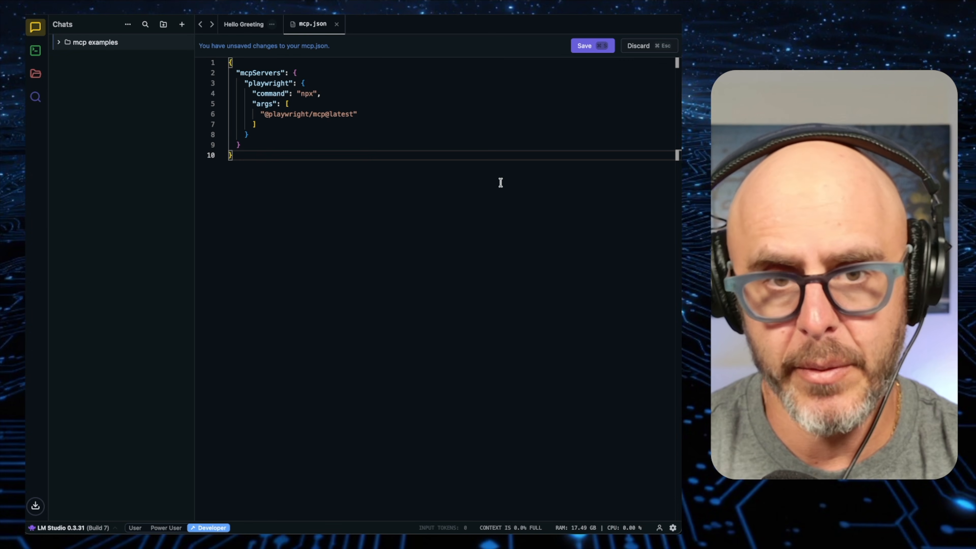
# Review the playwright entry's npx command, save mcp.json, and close the file to return to the chat.
pyautogui.click(356, 94)
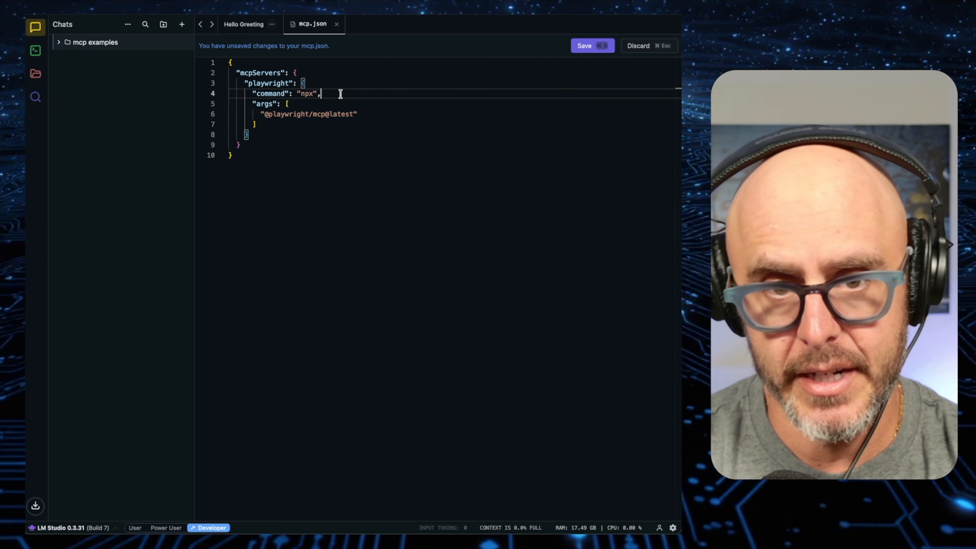
pyautogui.doubleClick(307, 93)
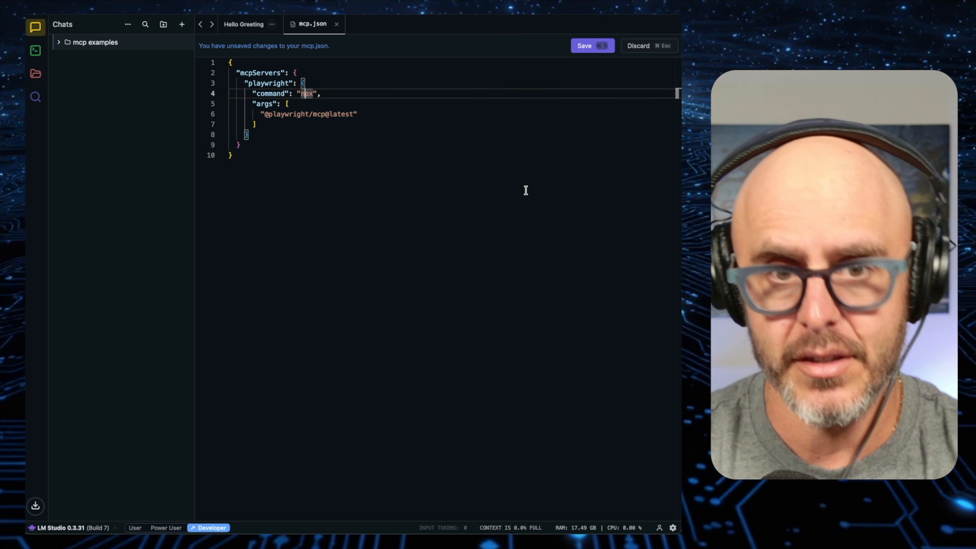
pyautogui.click(312, 137)
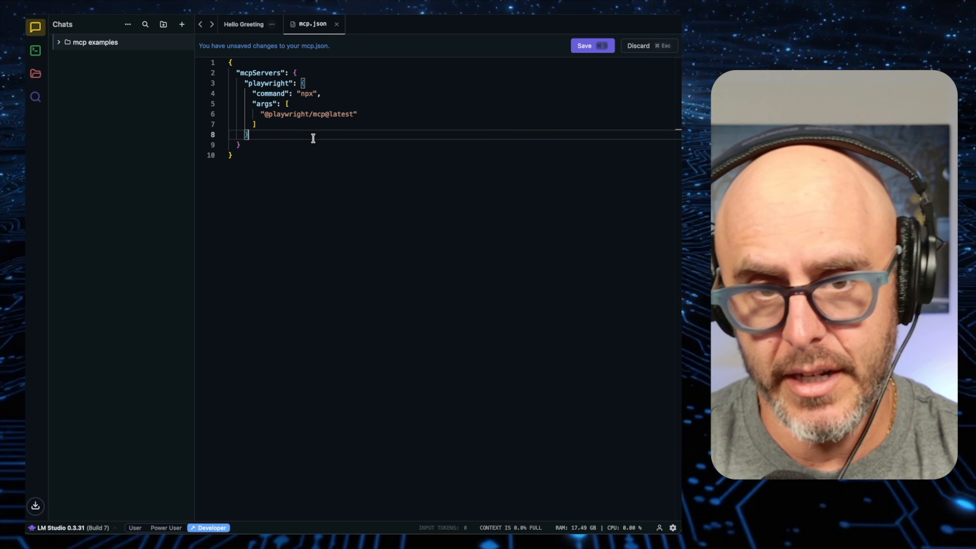
pyautogui.click(588, 50)
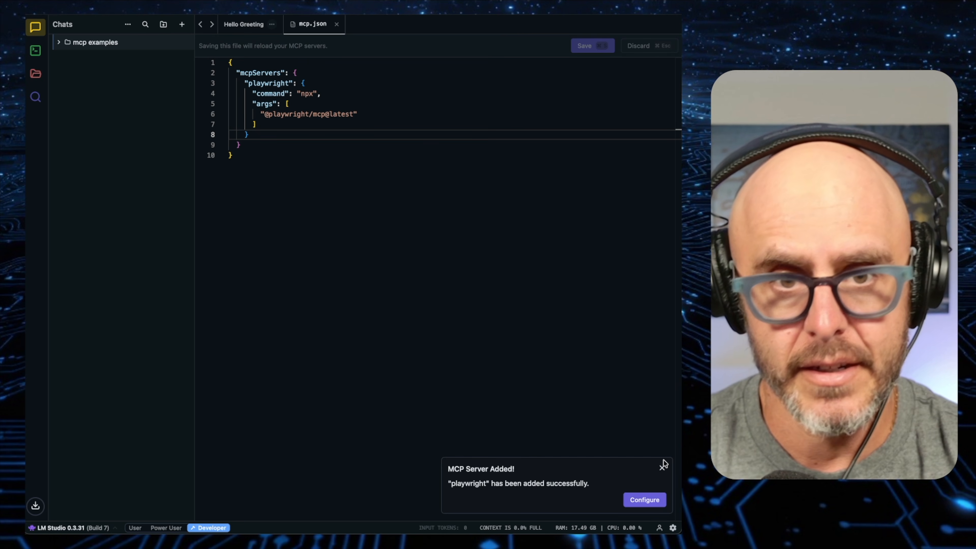
pyautogui.click(662, 468)
pyautogui.click(336, 24)
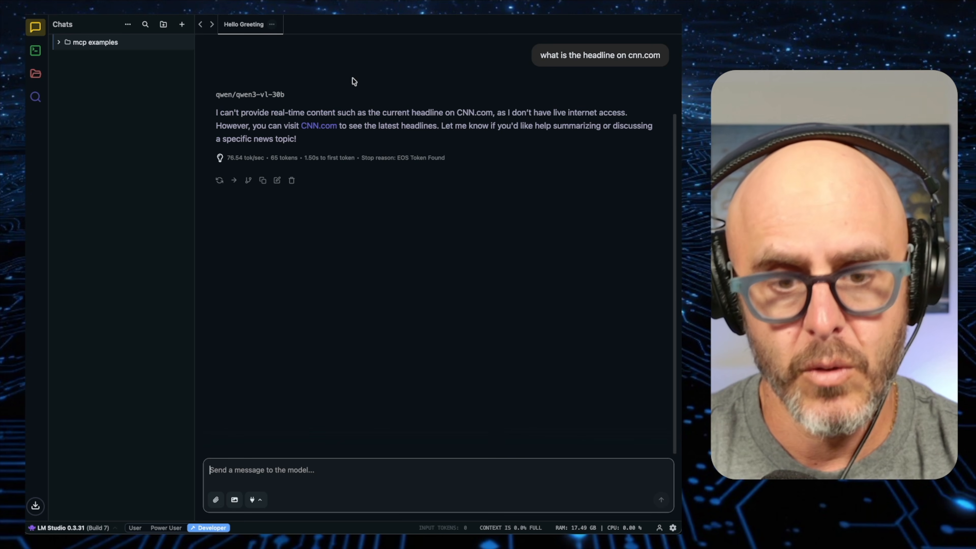
# Copy the earlier question "what is the headline on cnn.com" and send it to the model again.
pyautogui.tripleClick(597, 56)
pyautogui.press('super+c')
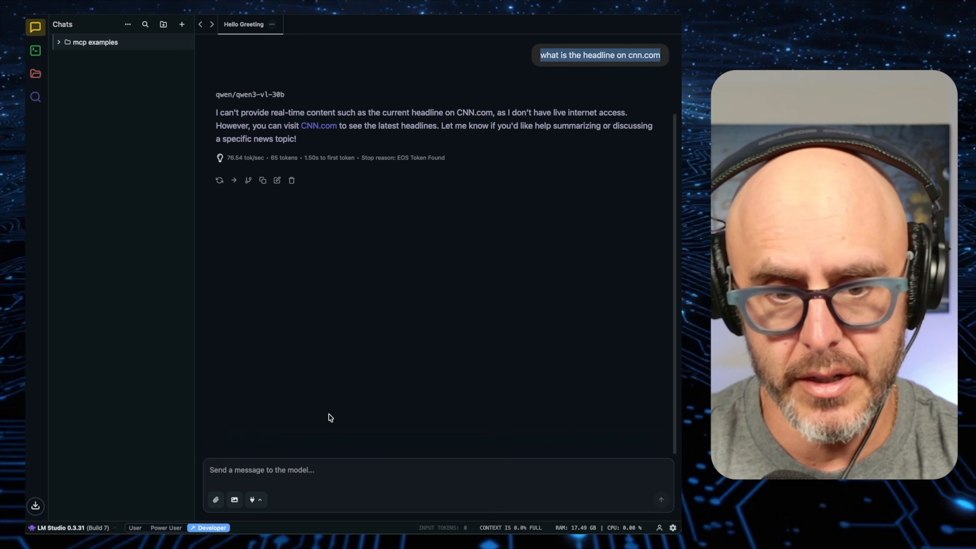
pyautogui.click(313, 471)
pyautogui.press('super+v')
pyautogui.press('BackSpace')
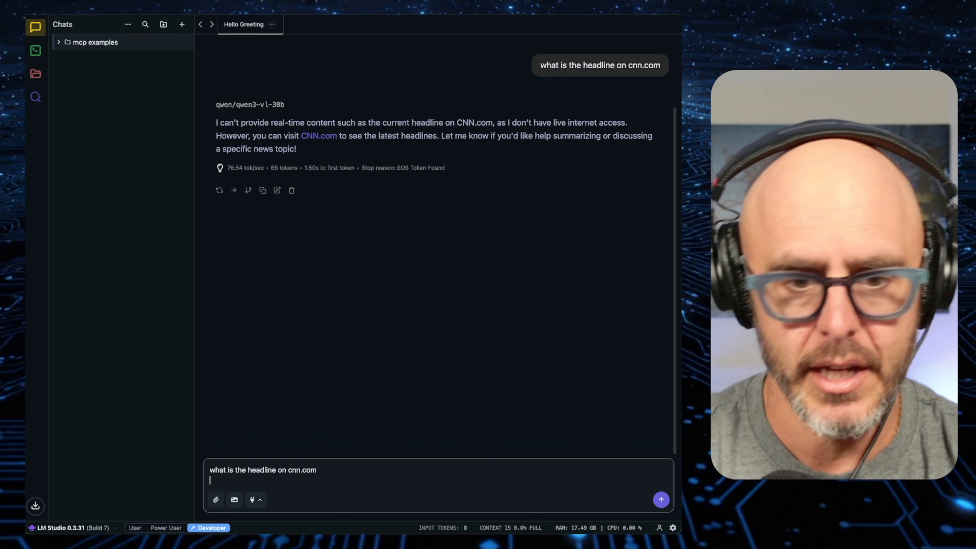
pyautogui.click(661, 499)
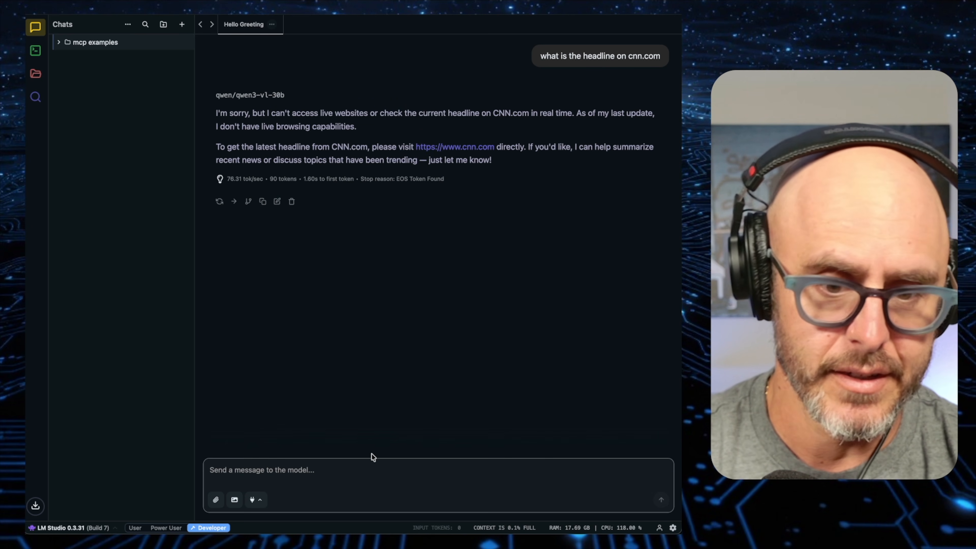
# Enable the mcp/playwright integration for the current chat and return to the message box.
pyautogui.click(260, 501)
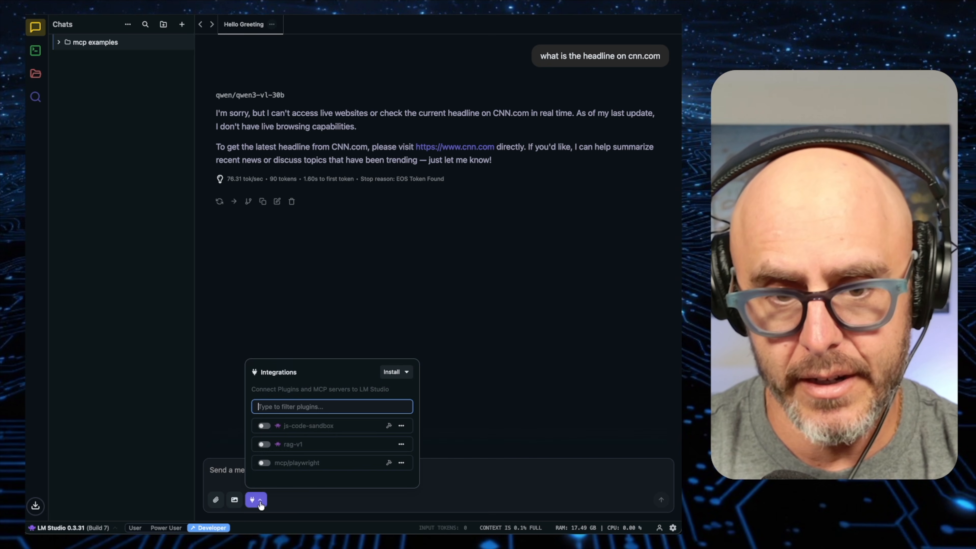
pyautogui.click(265, 463)
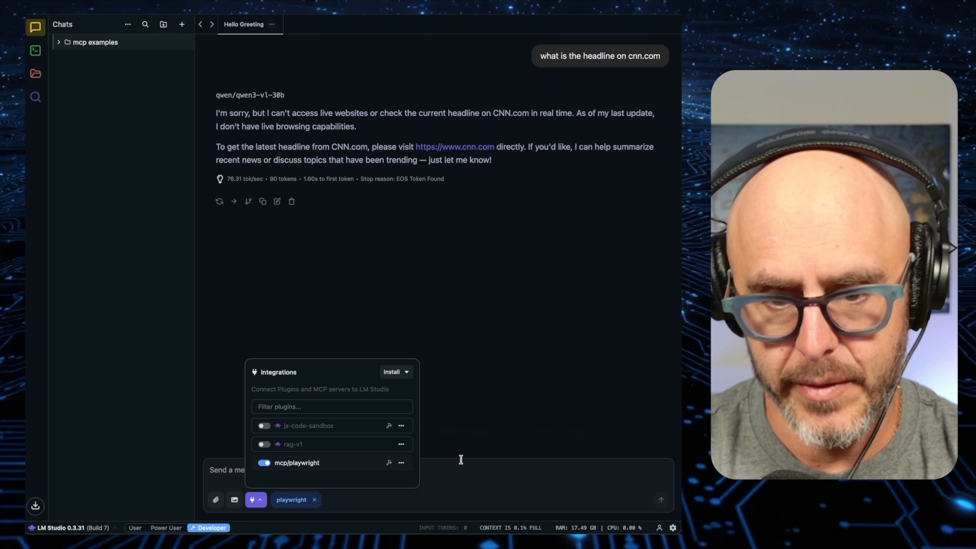
pyautogui.click(498, 465)
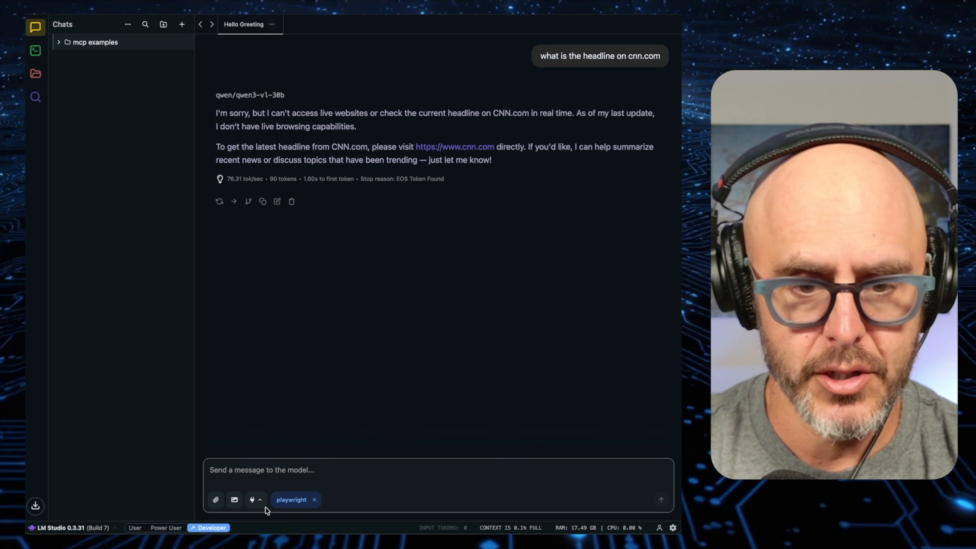
# Open the full integrations settings and review the browser tools offered by mcp/playwright.
pyautogui.click(256, 500)
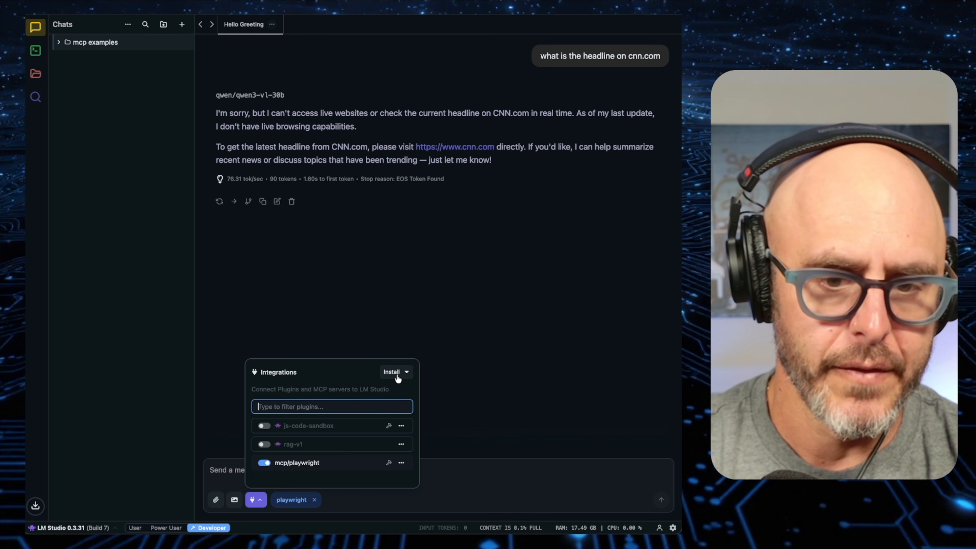
pyautogui.click(521, 254)
pyautogui.click(670, 8)
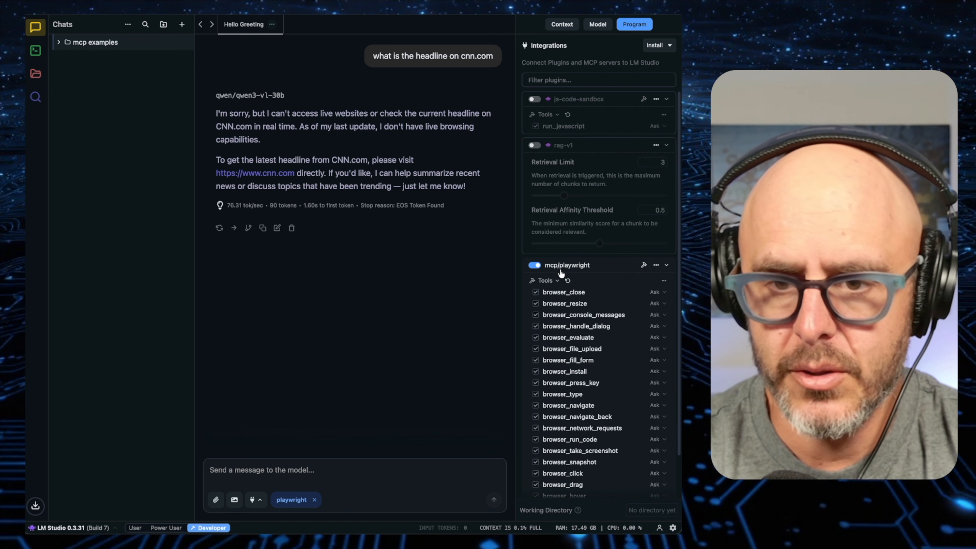
pyautogui.click(666, 265)
pyautogui.click(666, 265)
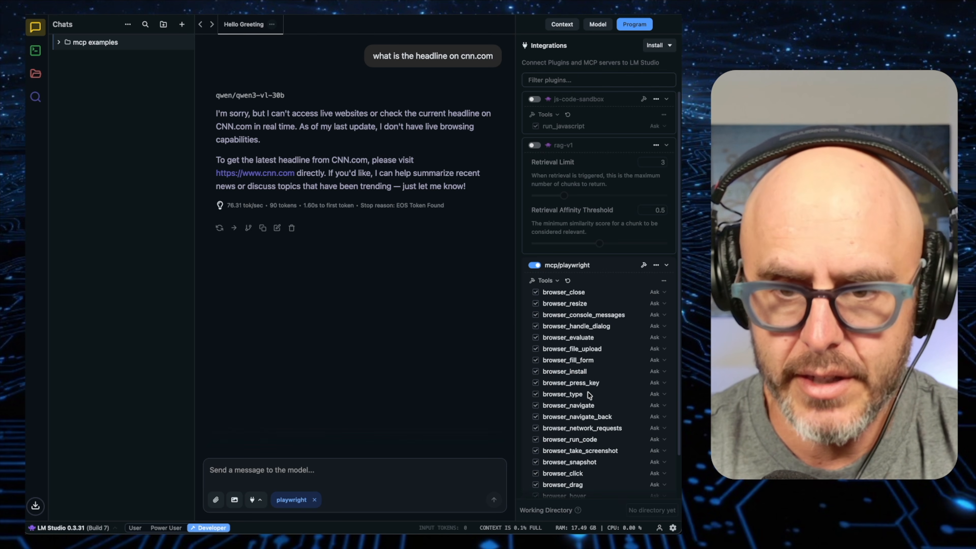
pyautogui.scroll(-3, 589, 395)
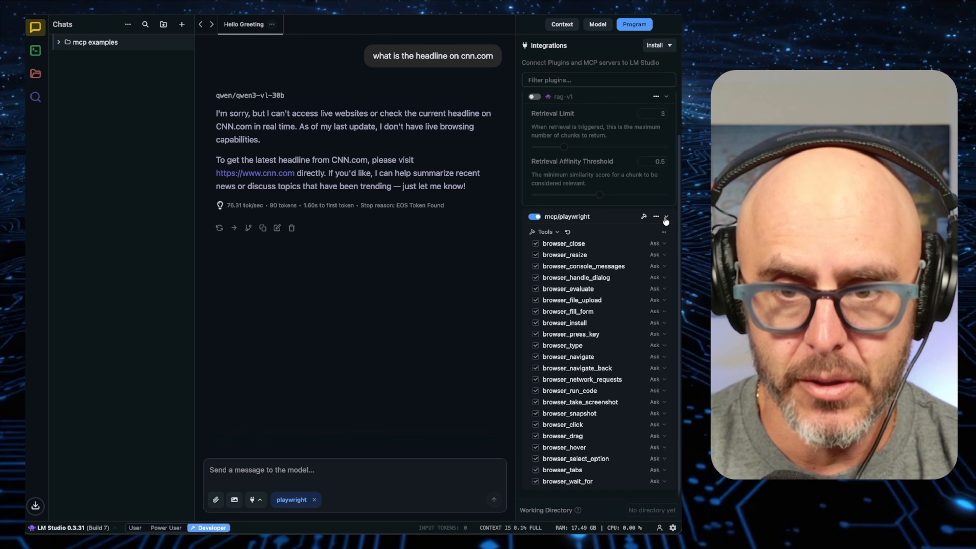
pyautogui.scroll(2, 645, 327)
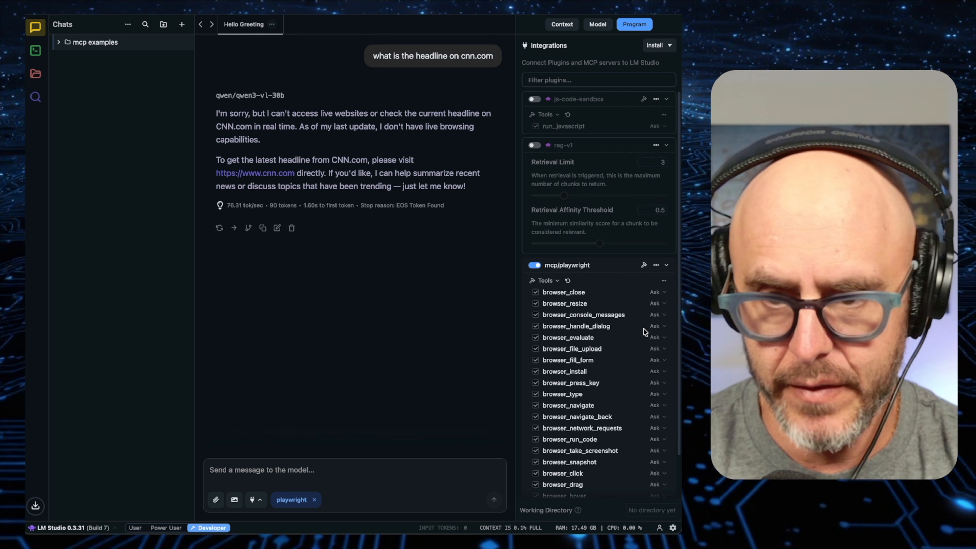
# Check the permission options for the browser_close tool, keep "Ask before running", and collapse the mcp/playwright entry.
pyautogui.click(658, 292)
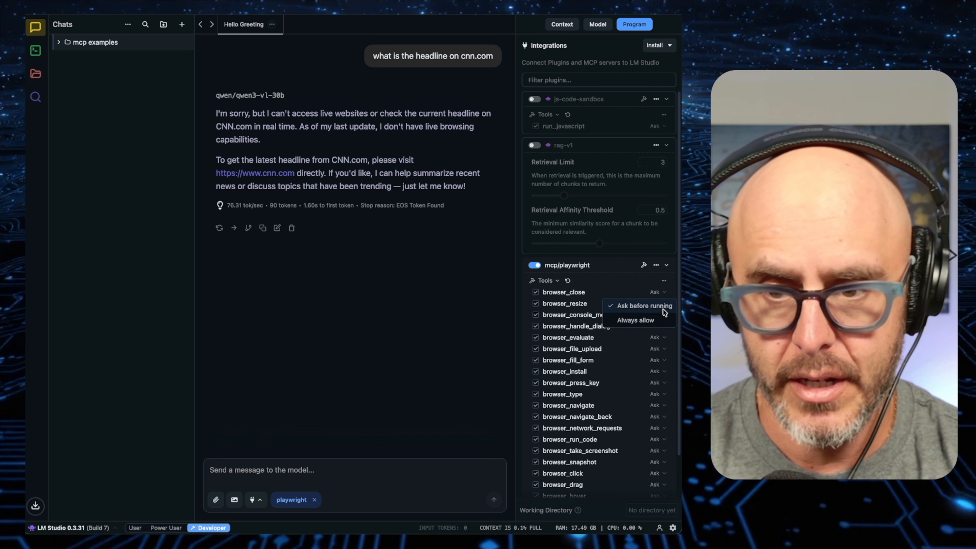
pyautogui.click(662, 308)
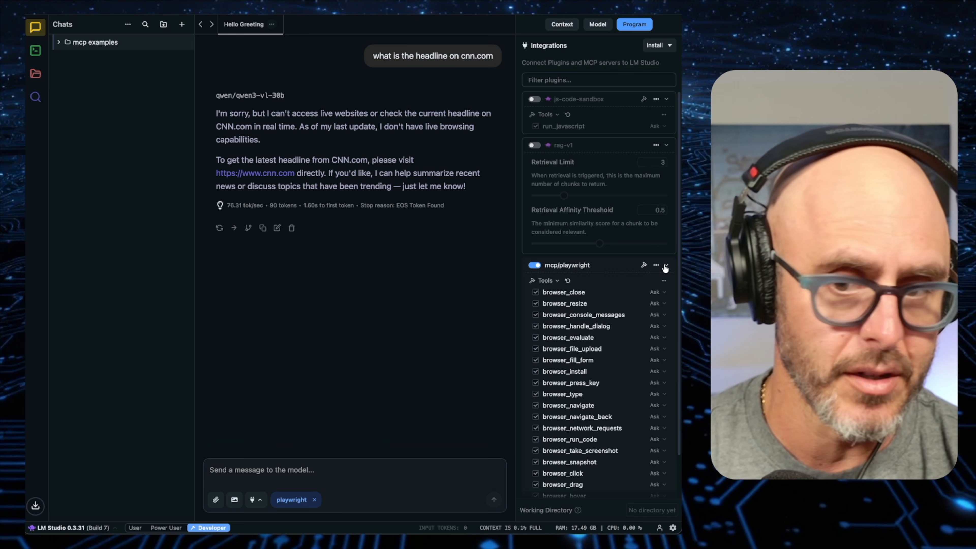
pyautogui.click(666, 266)
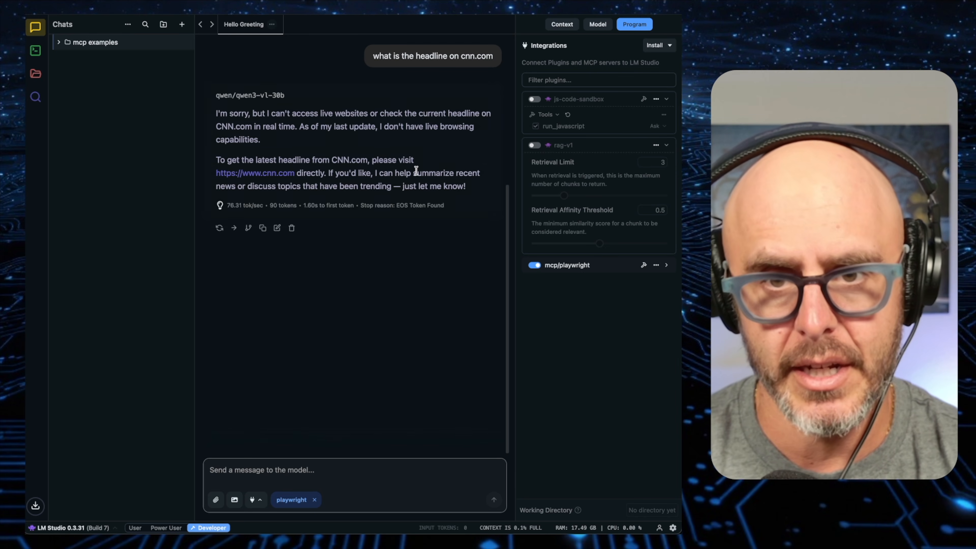
# Copy the earlier question "what is the headline on cnn.com", hide the integrations settings, and send the question with playwright enabled.
pyautogui.tripleClick(434, 56)
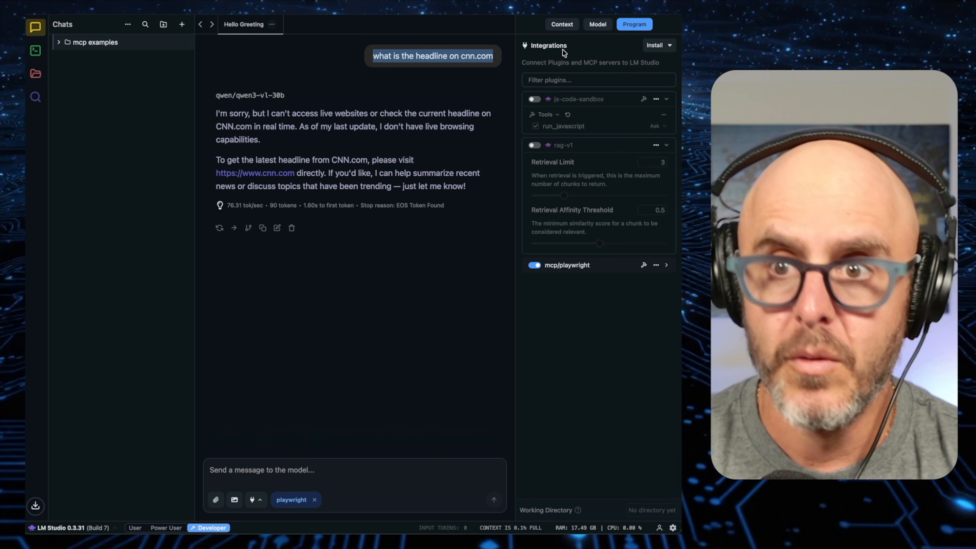
pyautogui.click(634, 24)
pyautogui.click(304, 477)
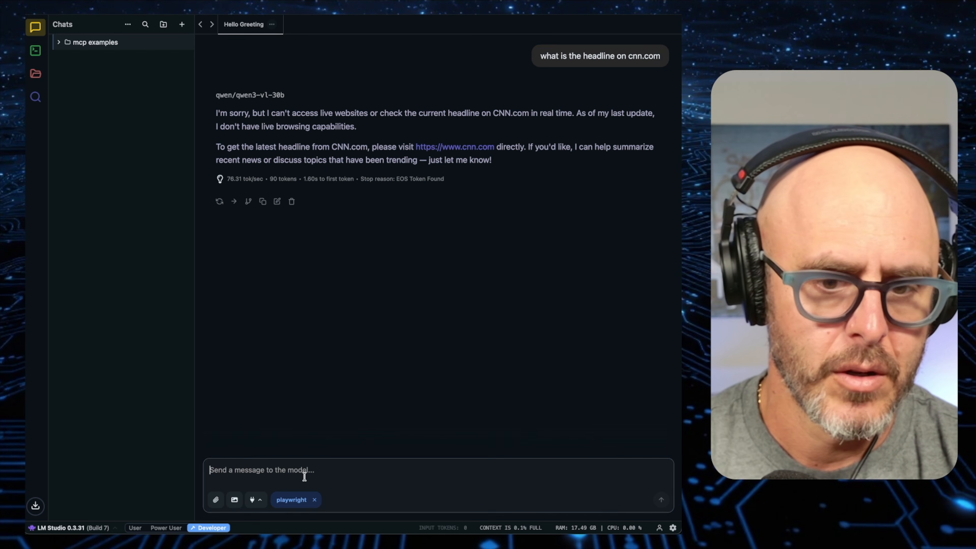
pyautogui.press('super+v')
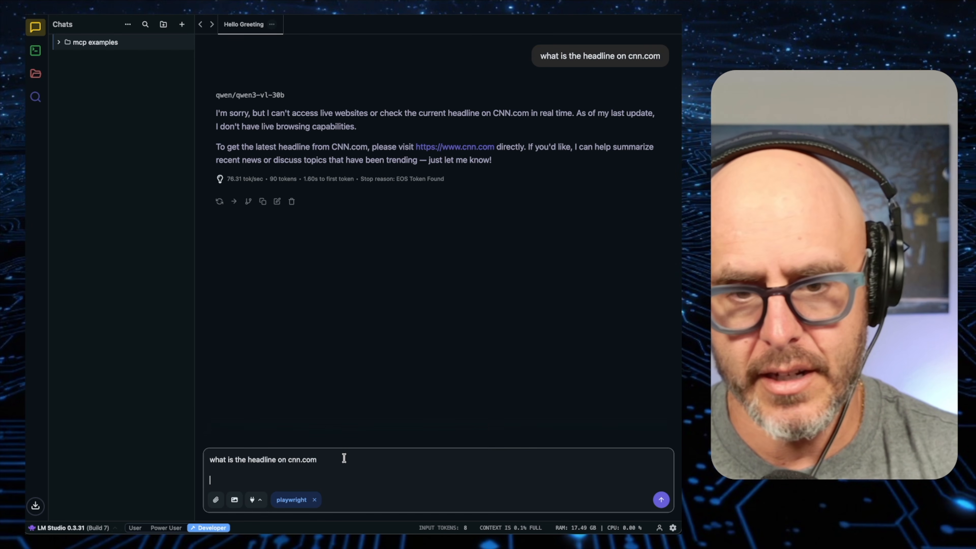
pyautogui.press('BackSpace')
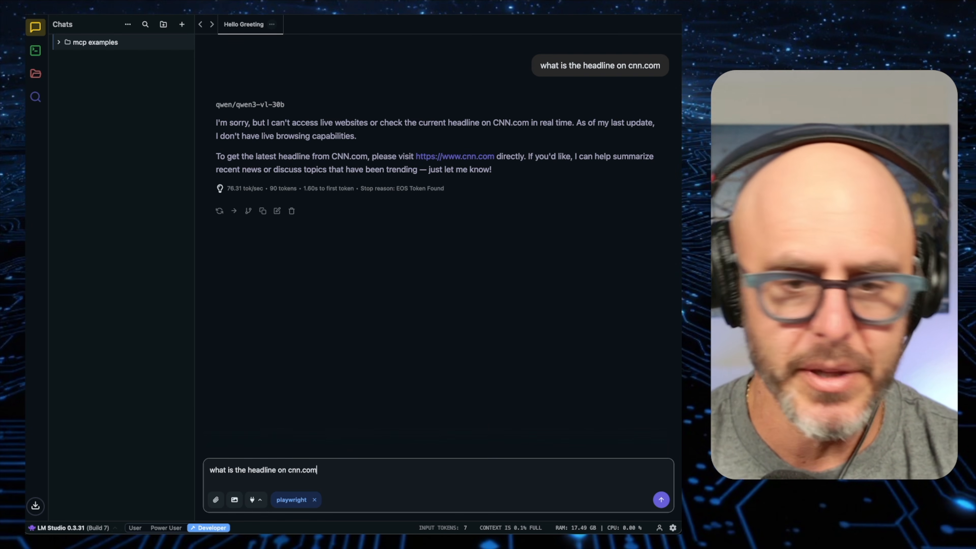
pyautogui.press('Return')
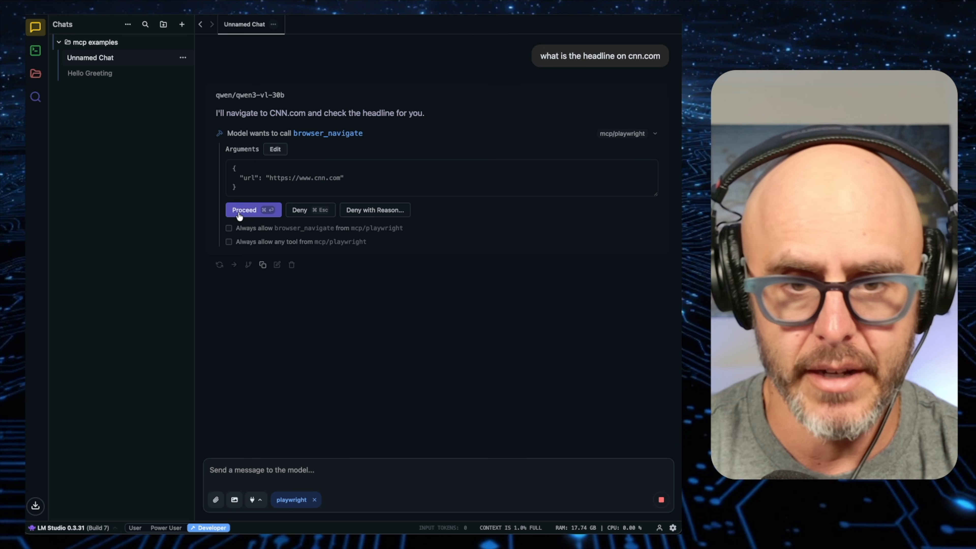
pyautogui.click(239, 214)
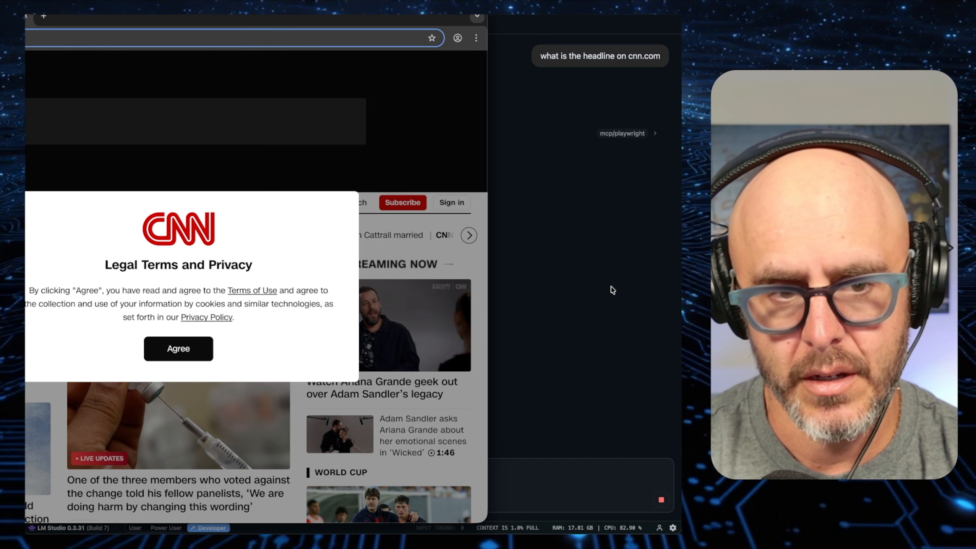
pyautogui.click(169, 349)
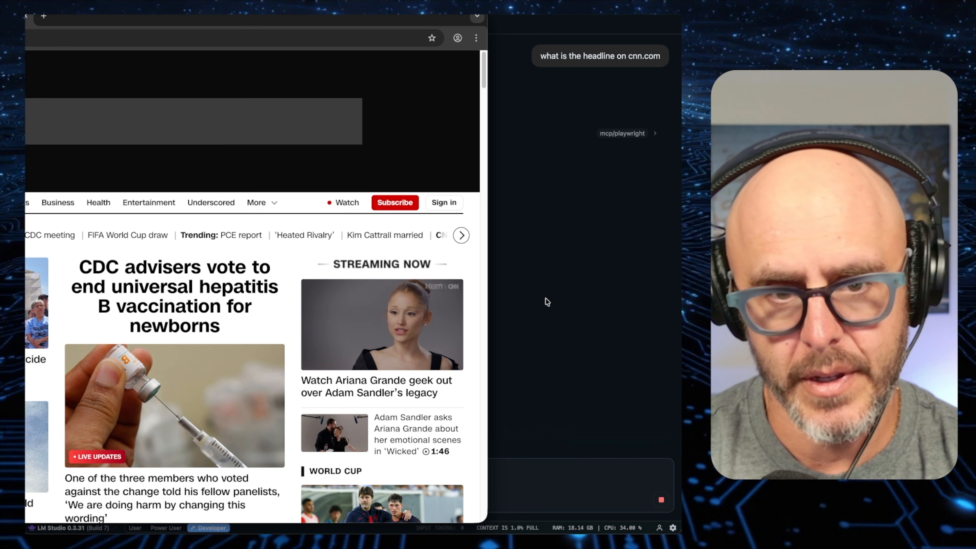
pyautogui.click(546, 300)
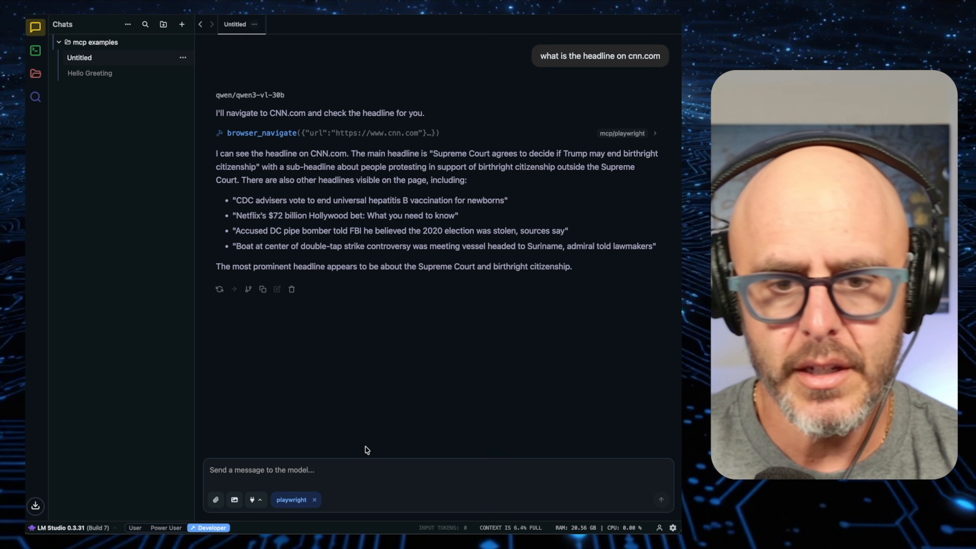
# Ask the model "what is the headline on cnbc.com?" and approve its browser_navigate call.
pyautogui.click(364, 463)
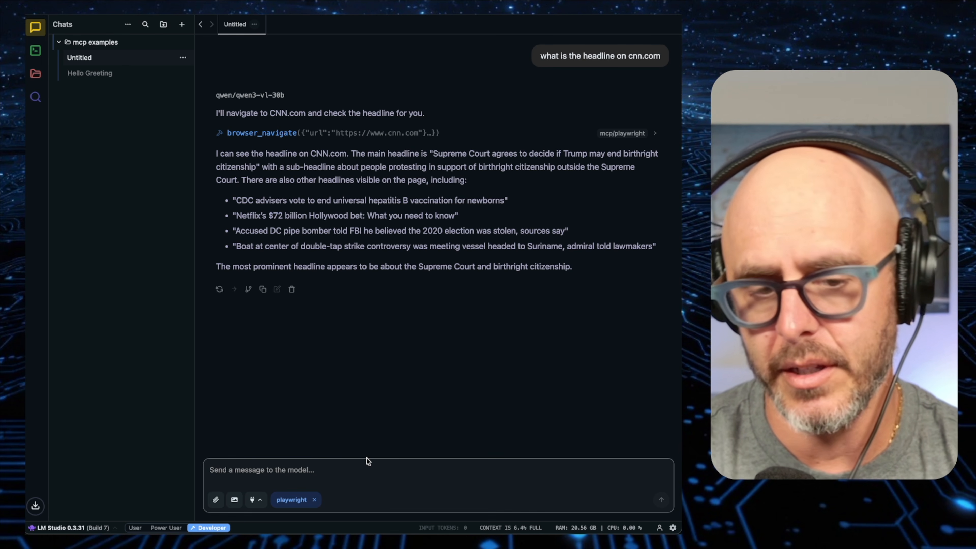
pyautogui.write('what')
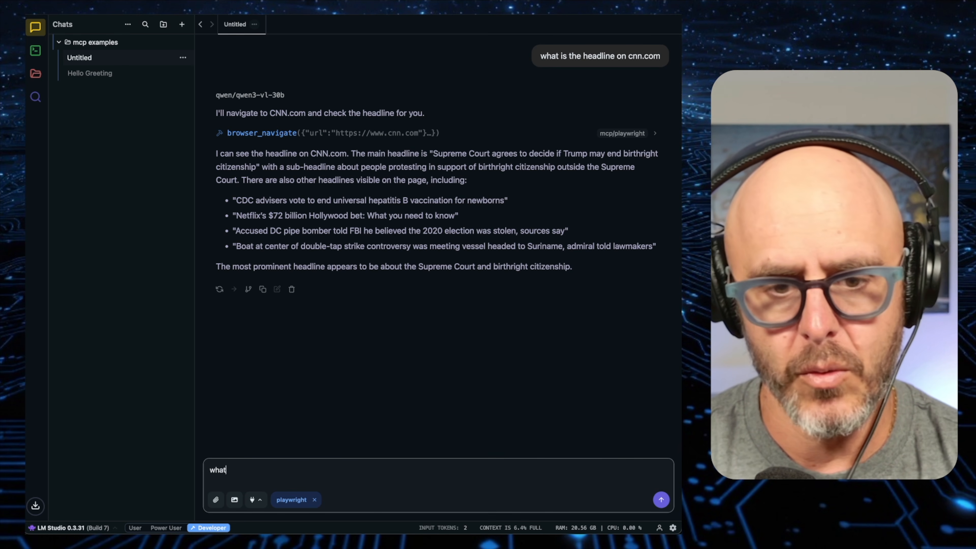
pyautogui.write(' is the headline on cnbc.com?')
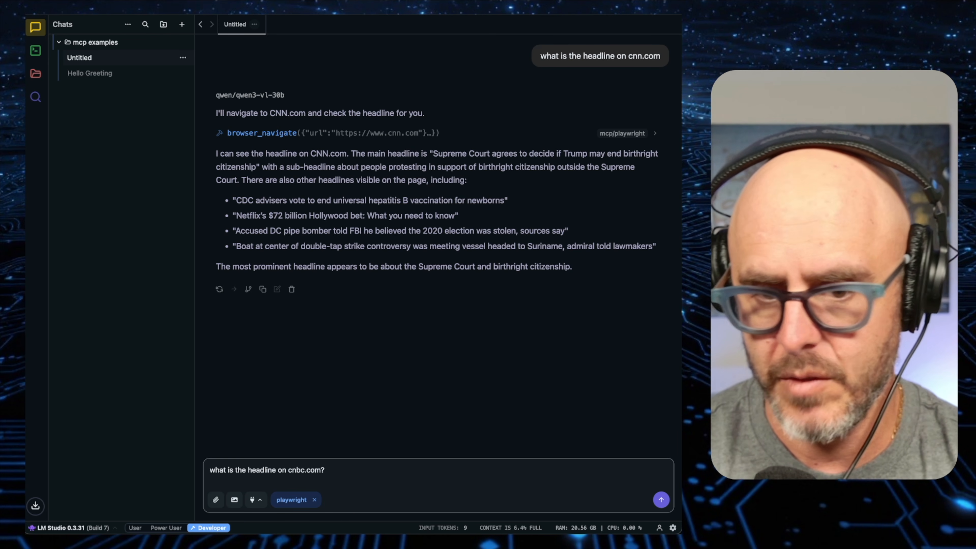
pyautogui.press('Return')
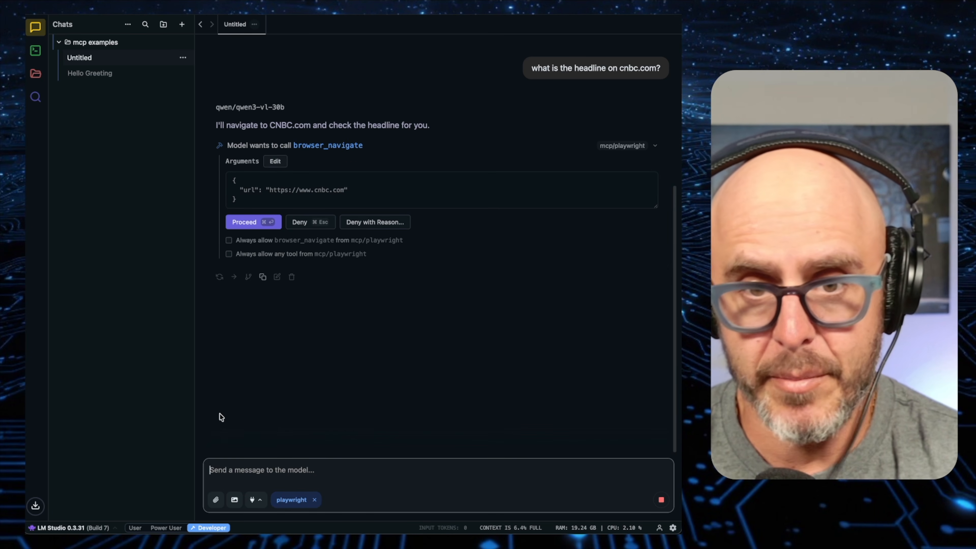
pyautogui.click(257, 223)
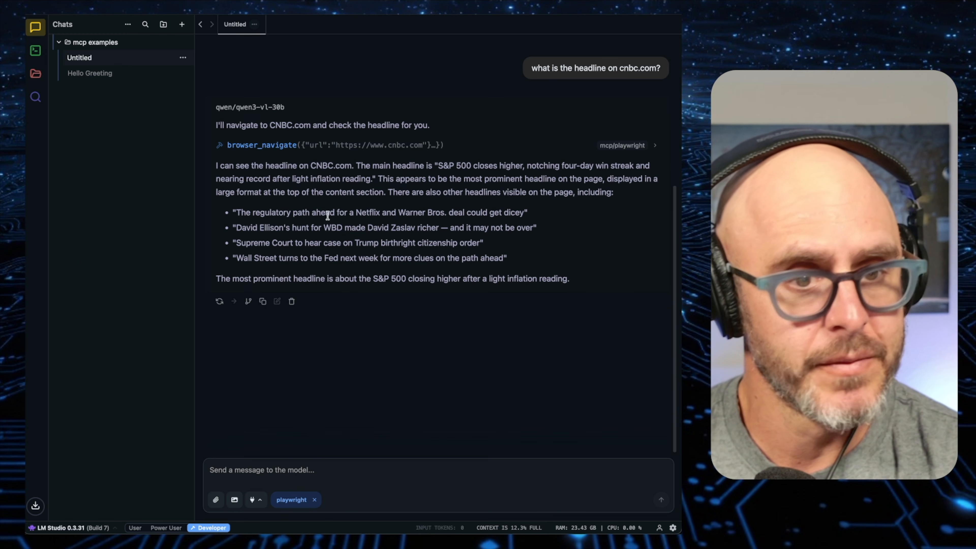
# Switch to the Playwright-controlled browser, check the cnbc.com headlines against the model's answer, and return to LM Studio.
pyautogui.press('super+Tab')
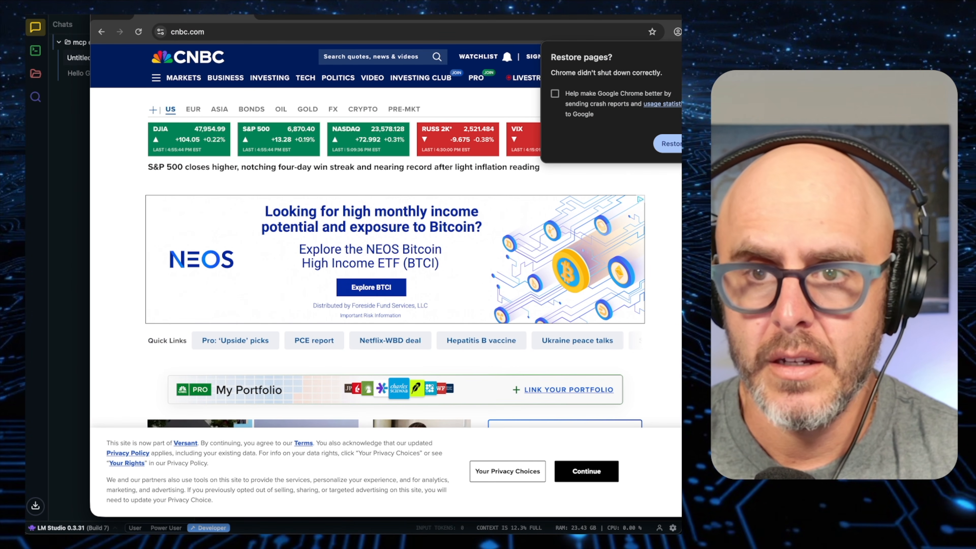
pyautogui.scroll(-7, 255, 235)
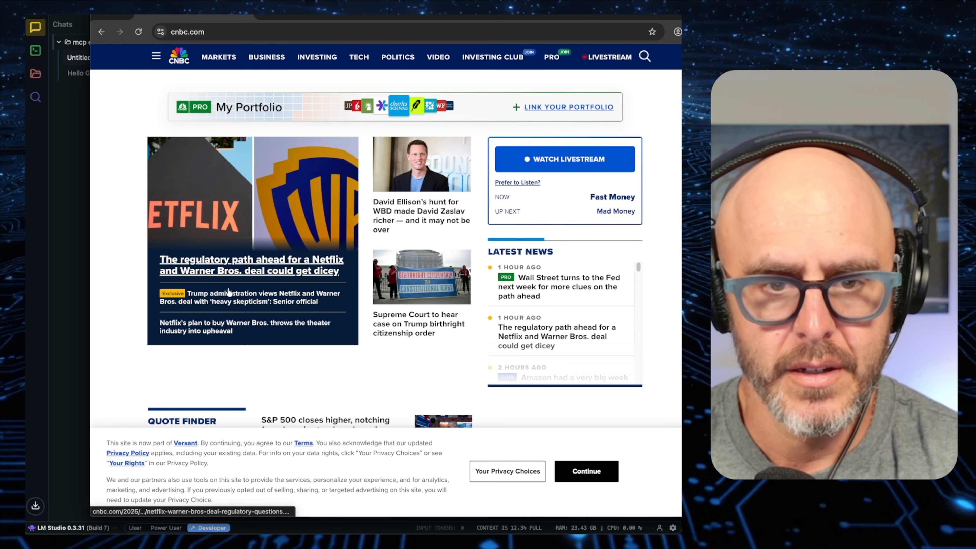
pyautogui.scroll(-4, 115, 288)
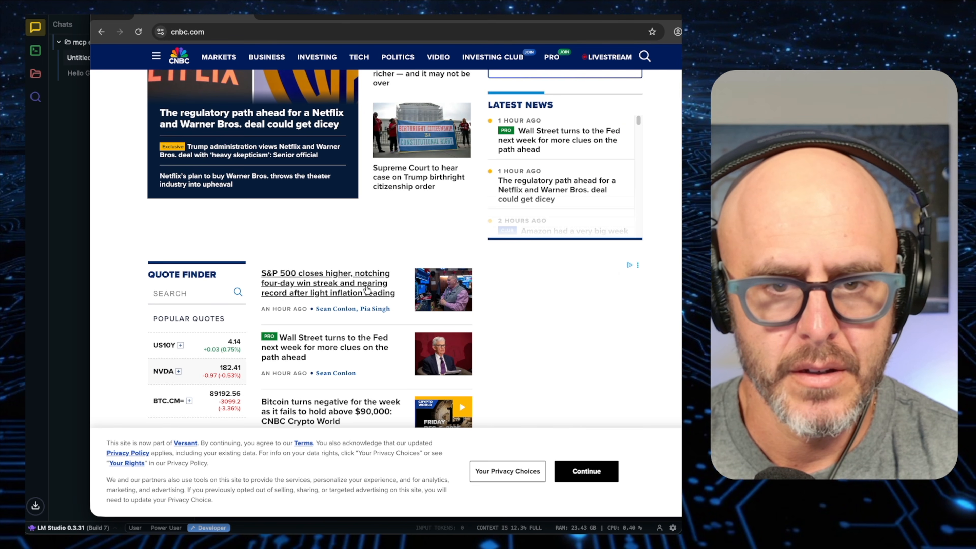
pyautogui.press('super+Tab')
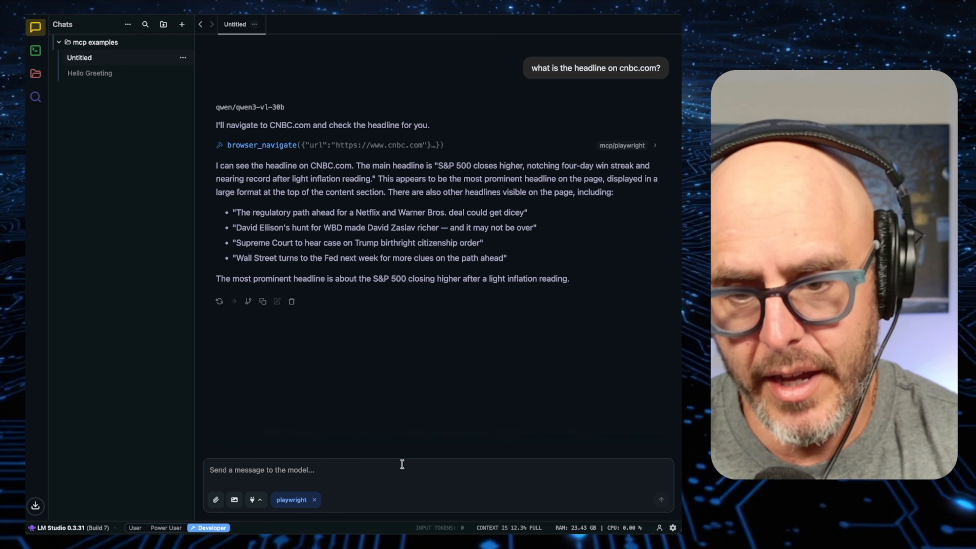
# In a new chat, send "go to weather.com and take a screenshot and show it here" and approve the browser_navigate call.
pyautogui.click(400, 466)
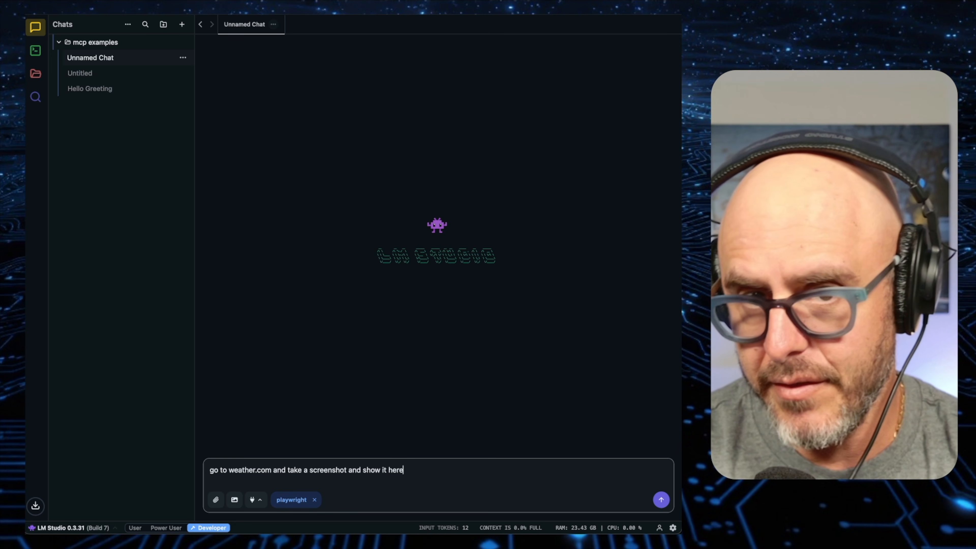
pyautogui.press('Return')
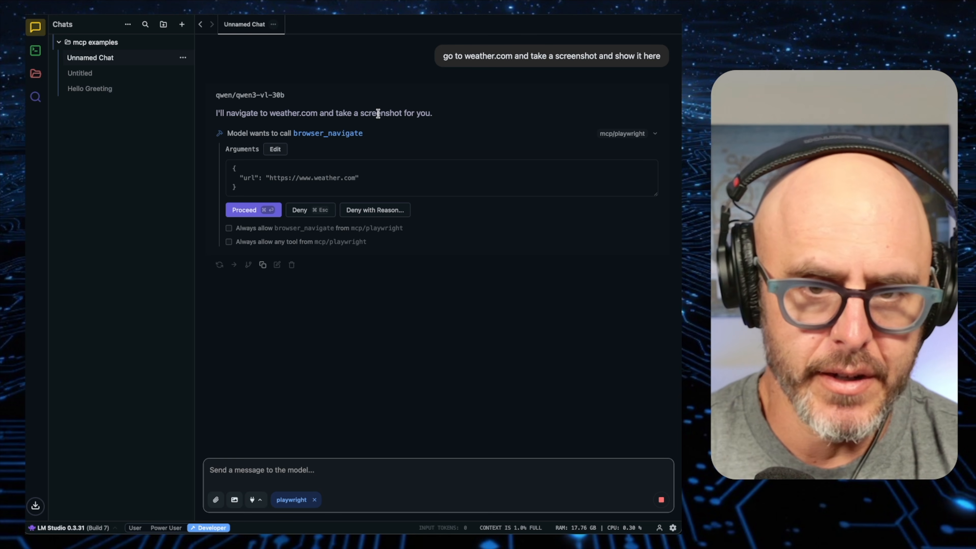
pyautogui.click(254, 210)
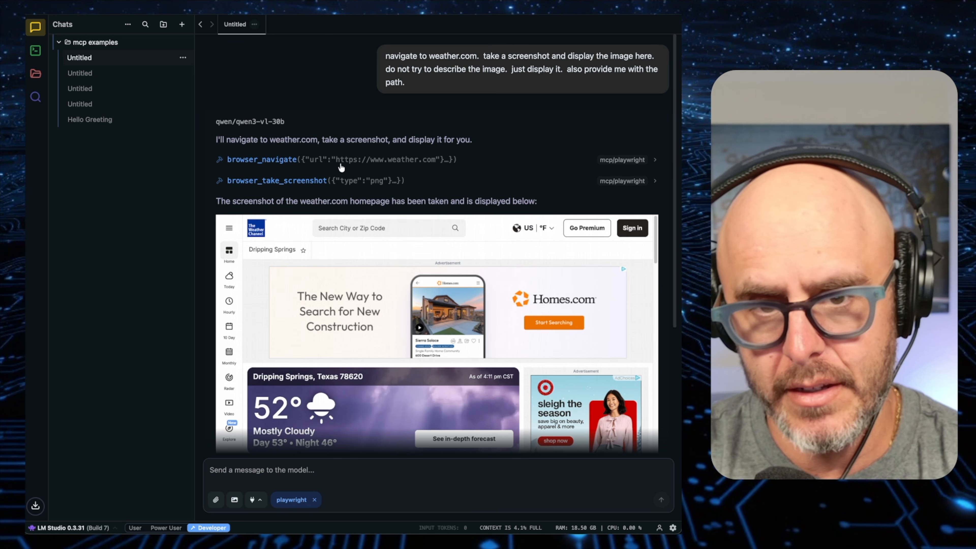
# Expand the browser_navigate and browser_take_screenshot calls in the weather.com answer and examine their results.
pyautogui.click(373, 160)
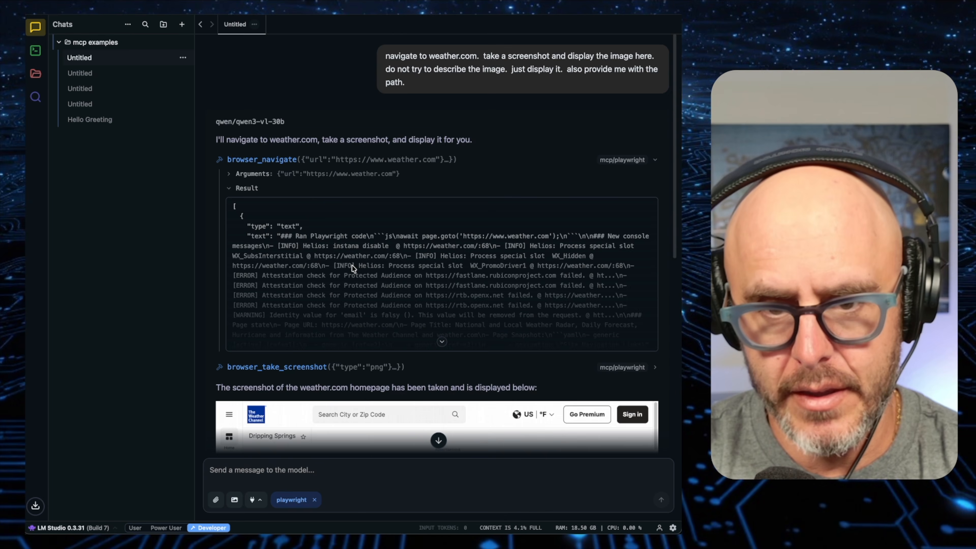
pyautogui.scroll(-5, 349, 258)
pyautogui.scroll(-1, 326, 190)
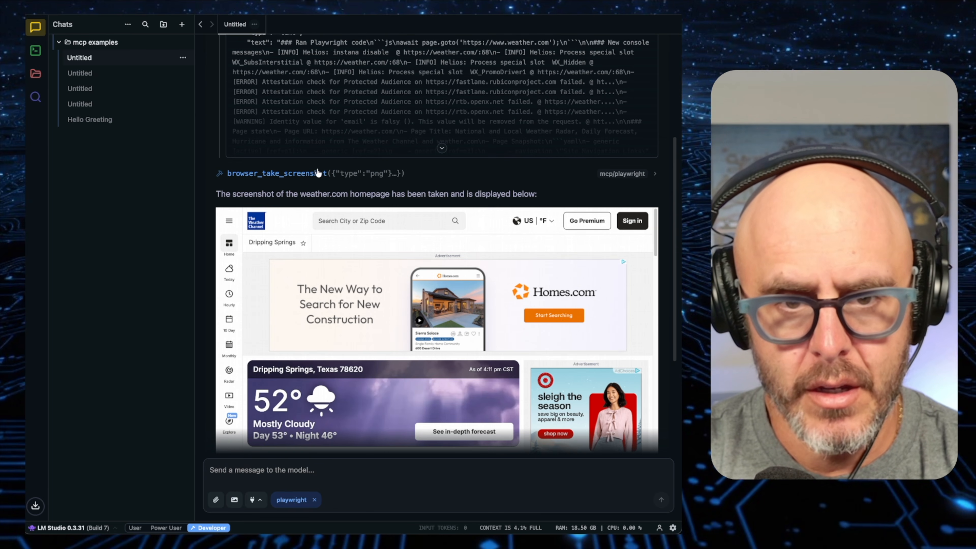
pyautogui.click(338, 175)
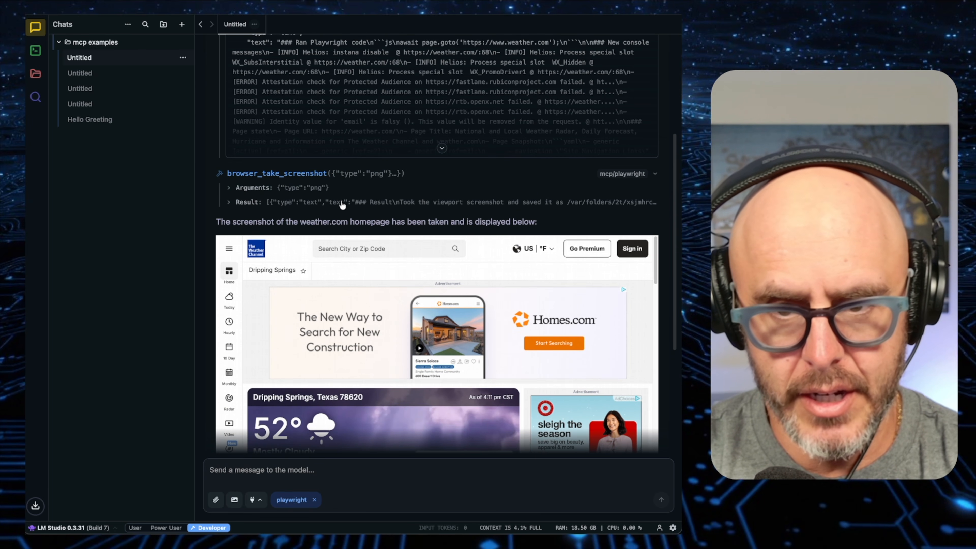
pyautogui.click(347, 203)
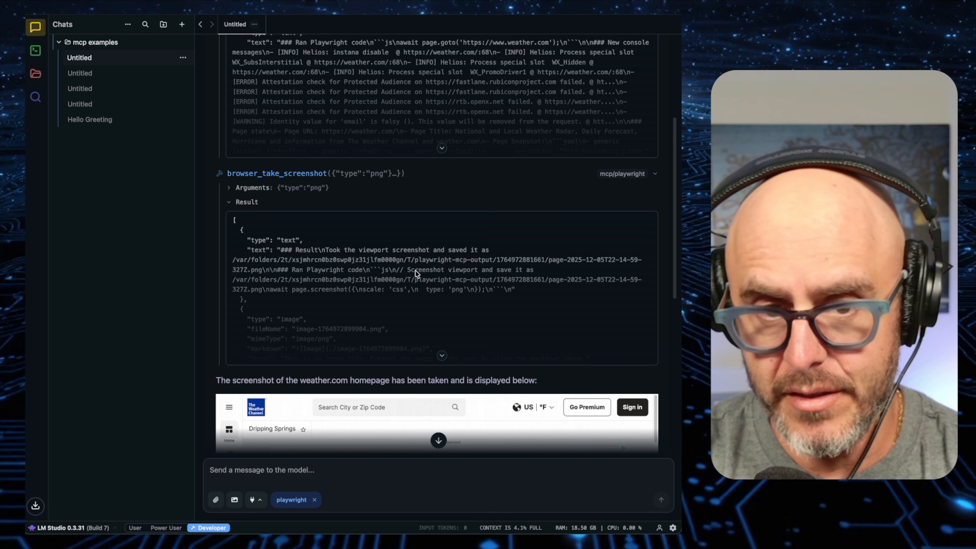
# Examine the weather.com screenshot embedded in the model's answer and the saved file path given beneath it.
pyautogui.scroll(-7, 415, 271)
pyautogui.scroll(-3, 464, 306)
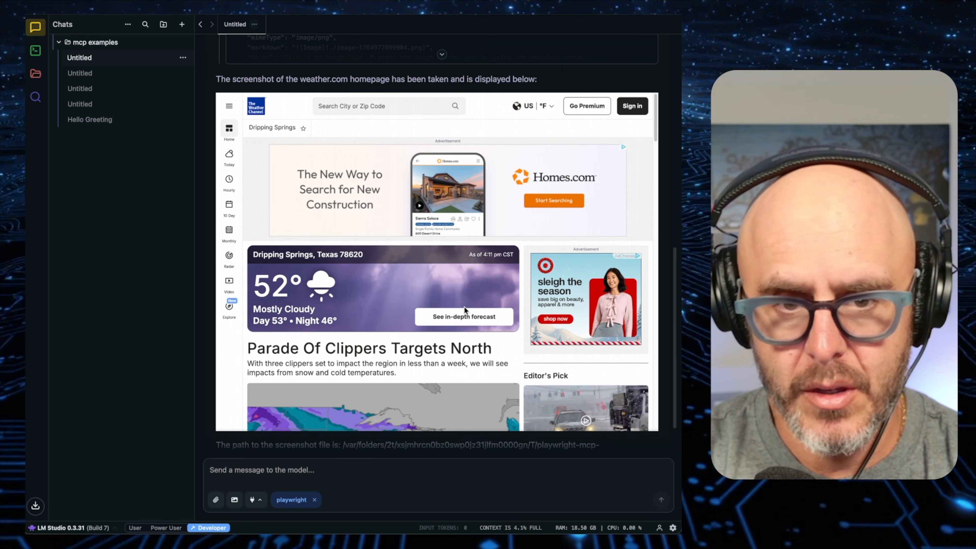
pyautogui.scroll(-2, 463, 306)
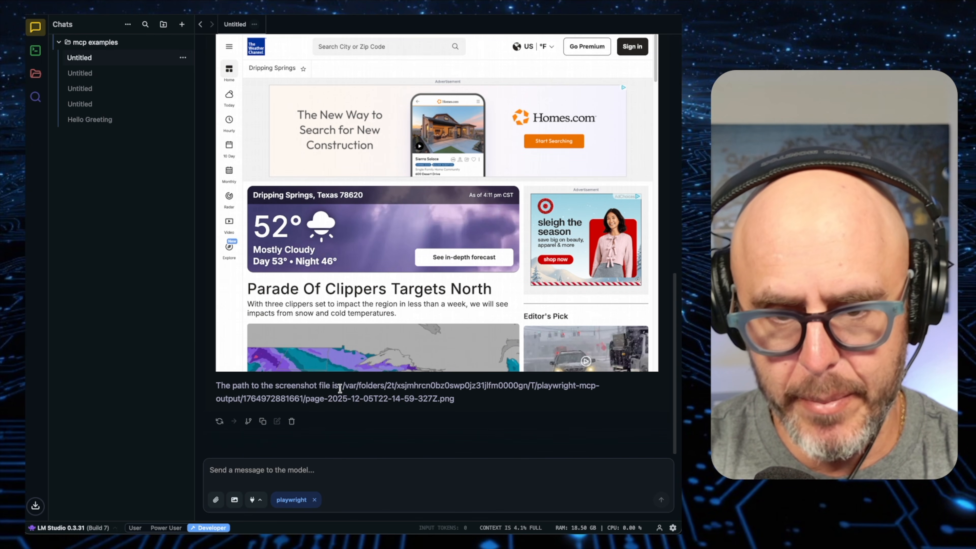
pyautogui.moveTo(341, 385); pyautogui.dragTo(459, 399)
pyautogui.click(466, 398)
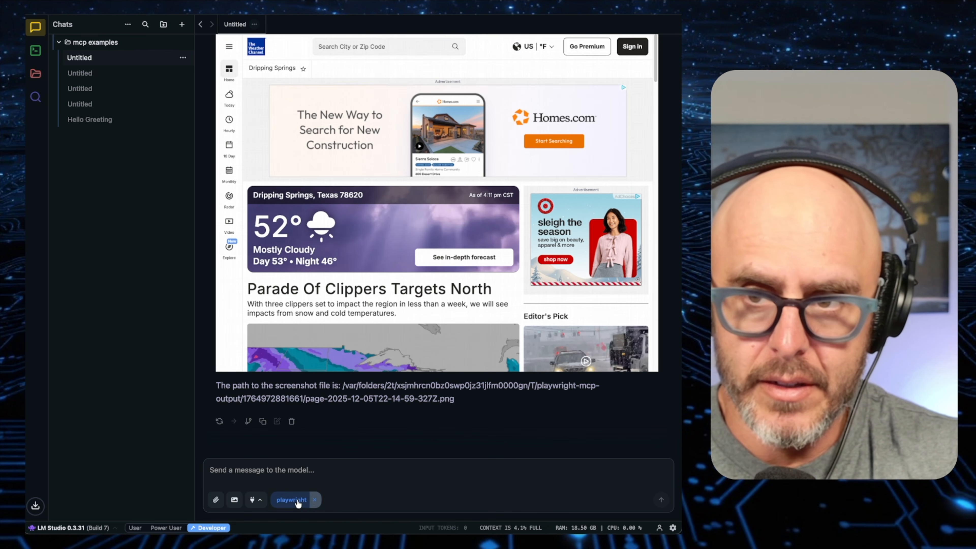
# Expand the mcp/playwright integration and review the list of browser tools it offers the model.
pyautogui.click(652, 18)
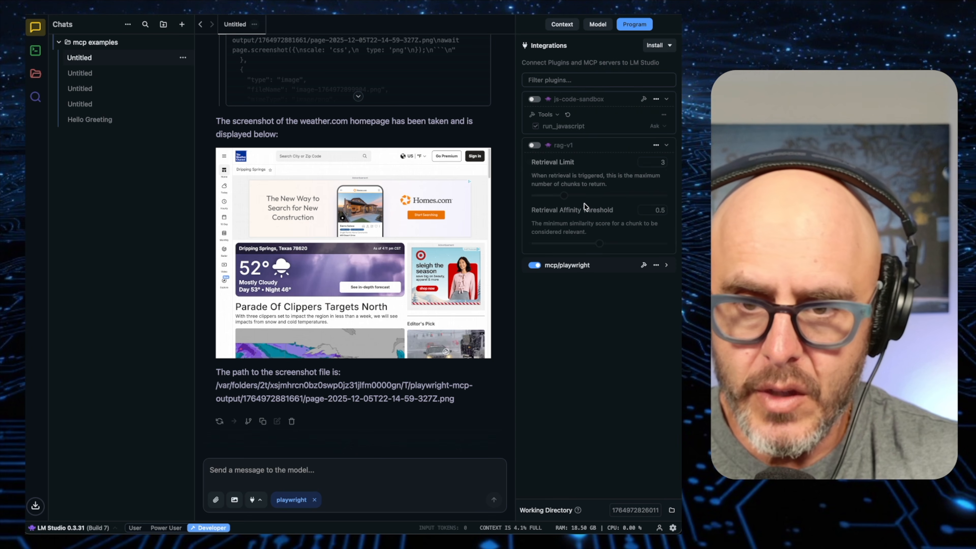
pyautogui.click(666, 265)
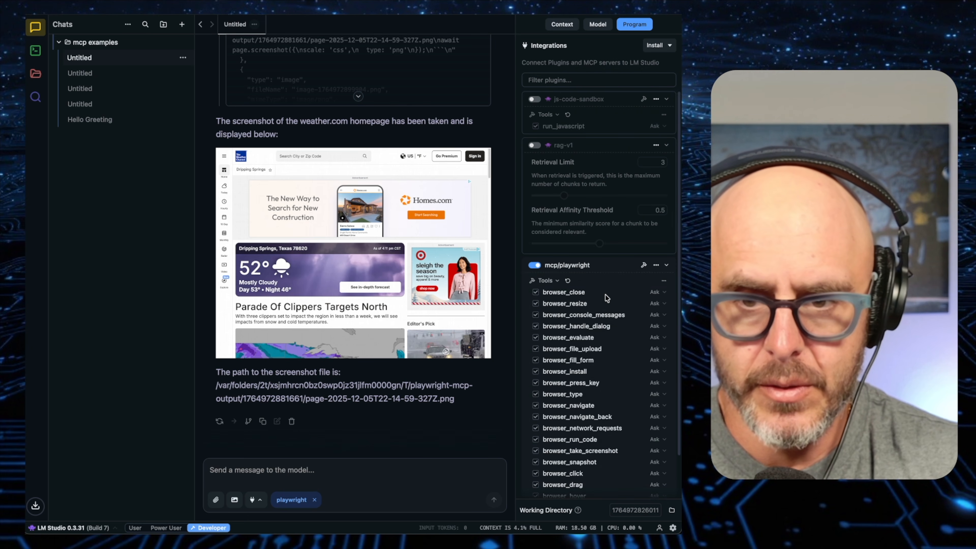
pyautogui.scroll(-2, 606, 298)
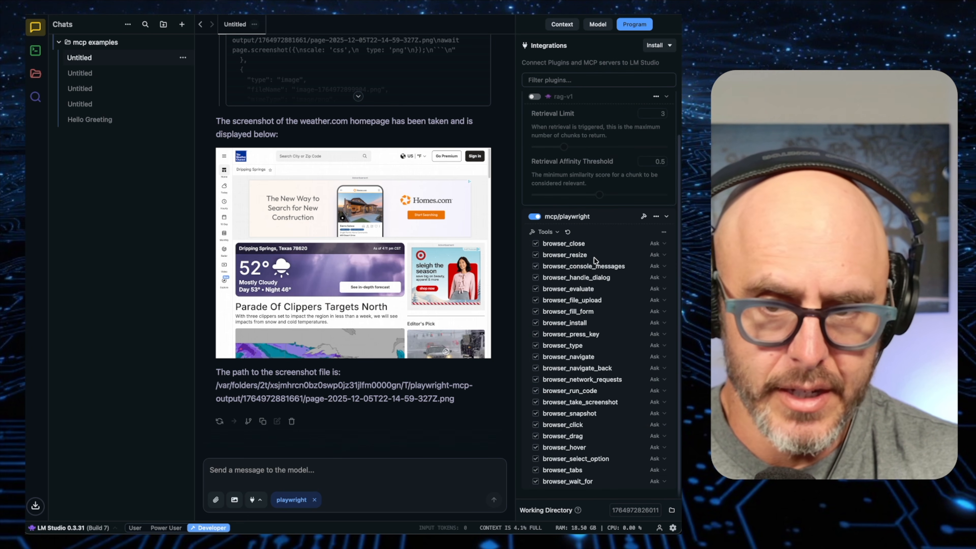
pyautogui.moveTo(596, 267)
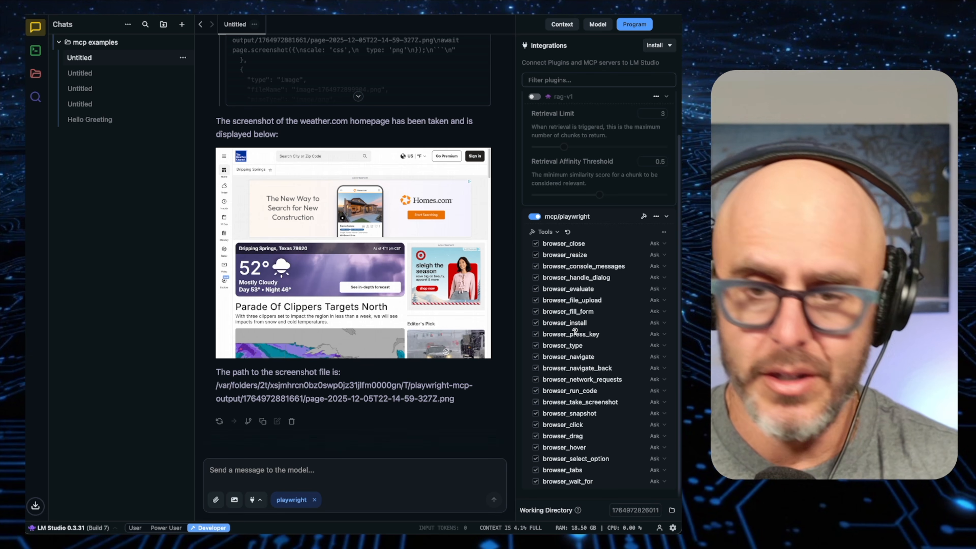
pyautogui.moveTo(574, 331)
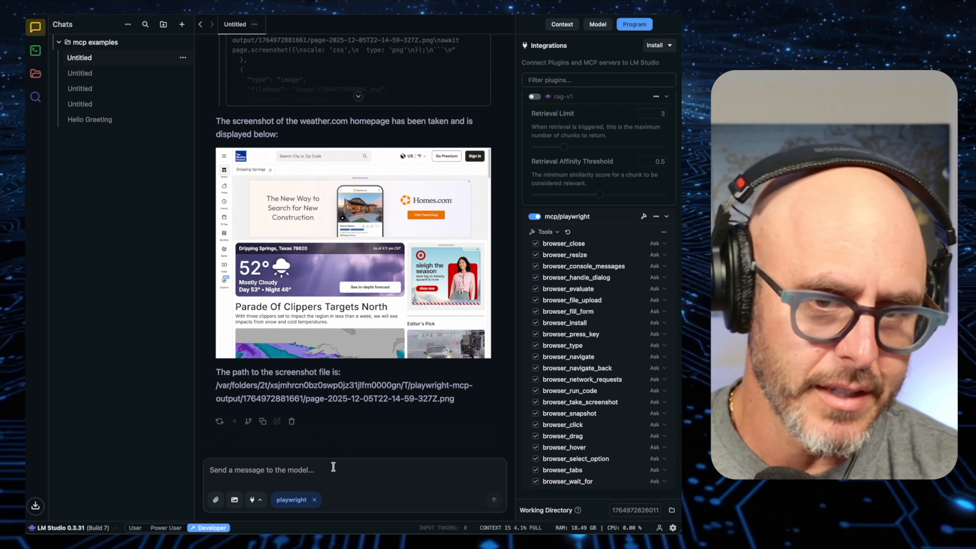
# Open mcp.json and add an "rss-reader" server after playwright, with command "npx" and args "-y" and "rss-reader-mcp", without a trailing comma.
pyautogui.press('super+Tab')
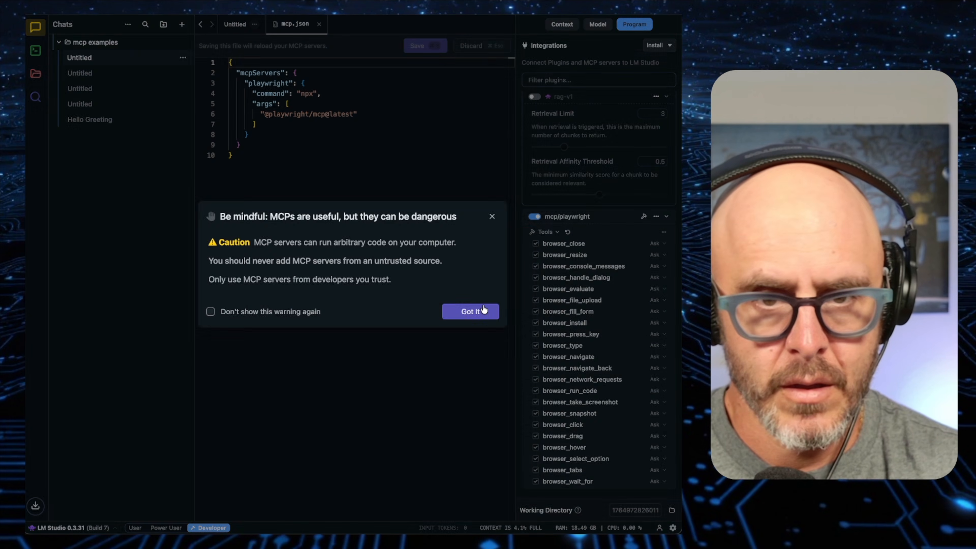
pyautogui.click(471, 311)
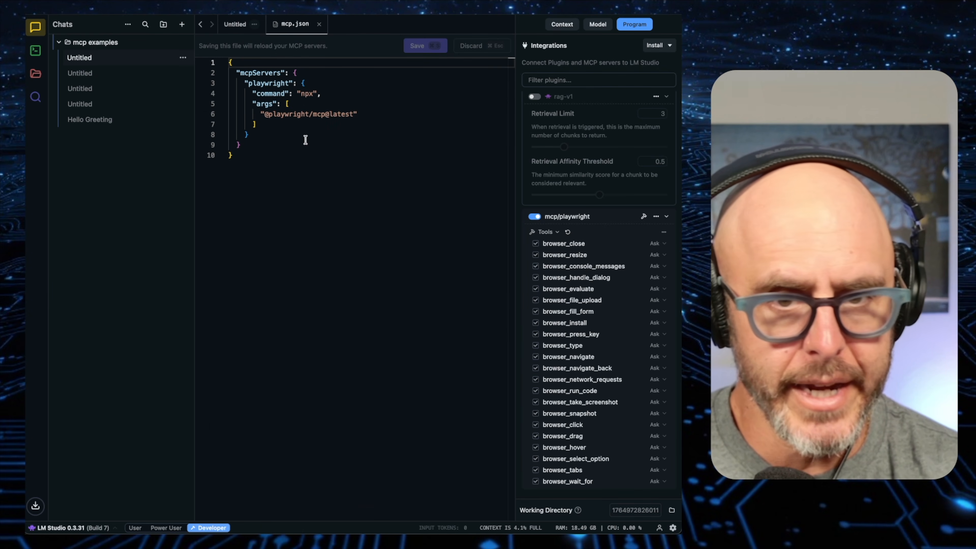
pyautogui.click(305, 72)
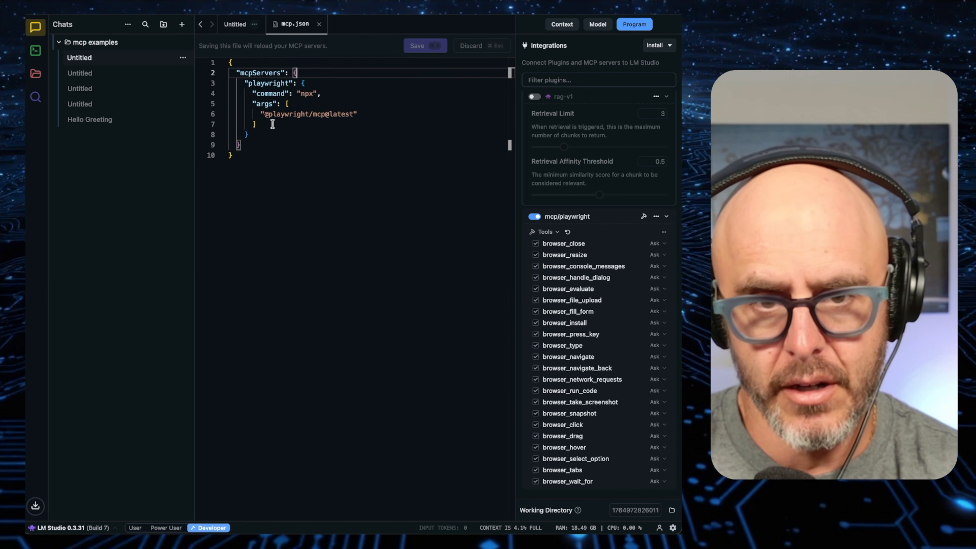
pyautogui.click(264, 133)
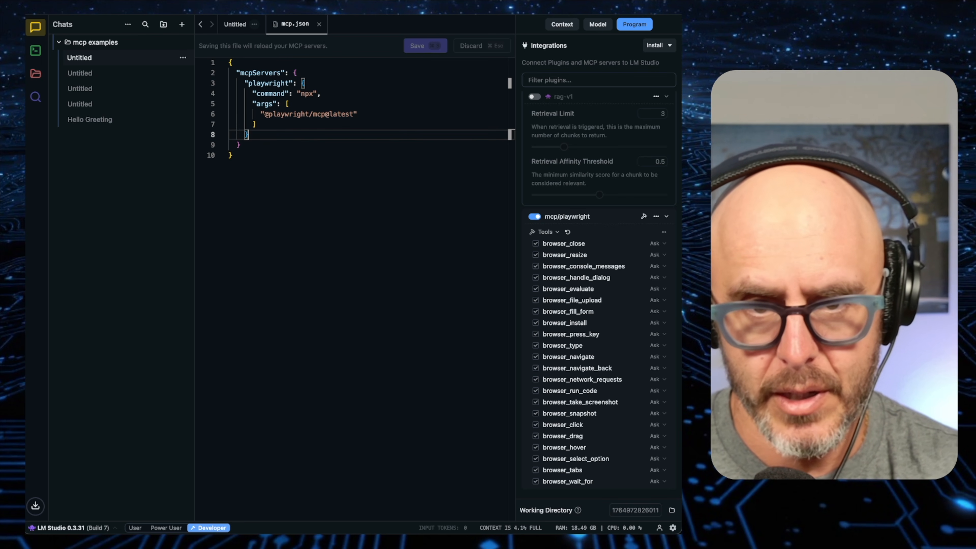
pyautogui.write(',')
pyautogui.press('Return')
pyautogui.write('"rss-reader": { "command": "npx", "args": [ "-y", "rss-reader-mcp" ] },')
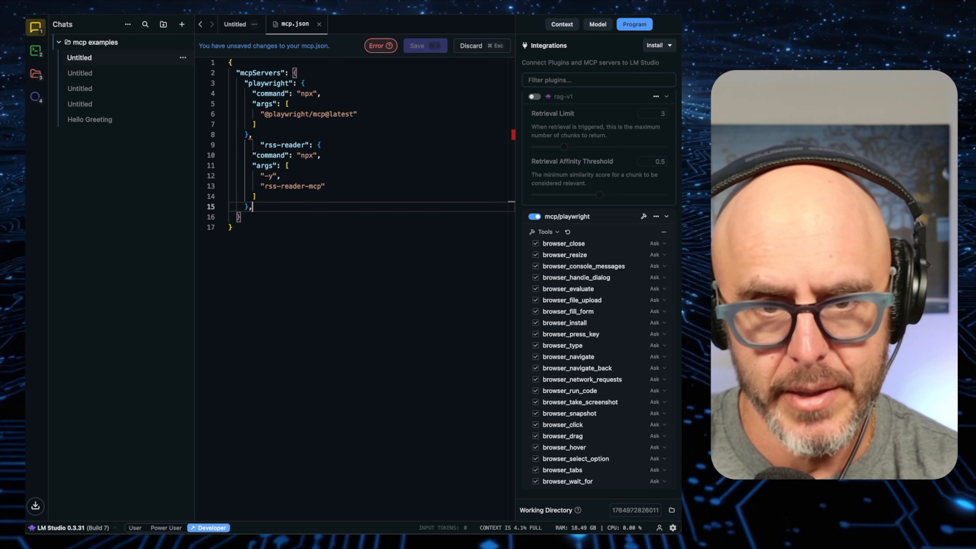
pyautogui.press('BackSpace')
pyautogui.click(297, 249)
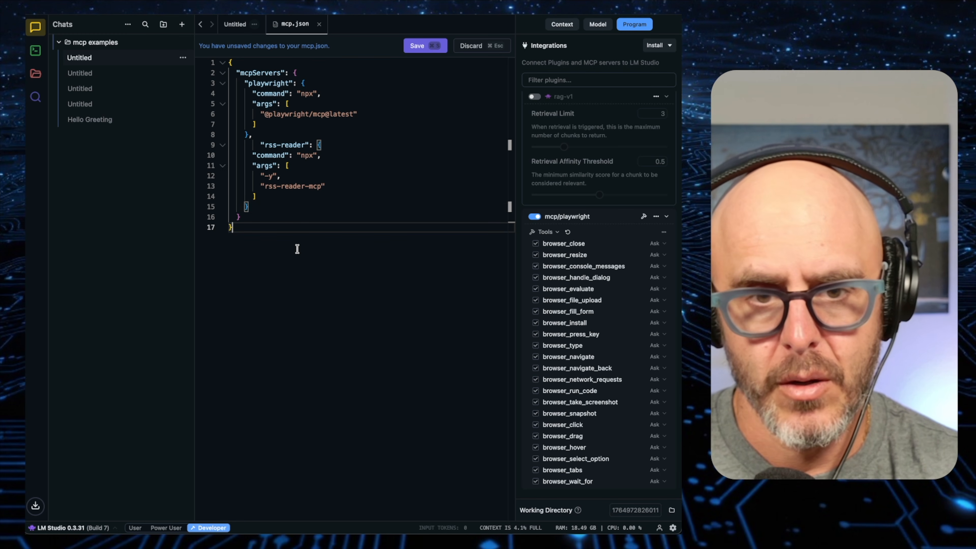
# Align the "rss-reader" line's indentation with the "playwright" entry and save mcp.json.
pyautogui.click(261, 143)
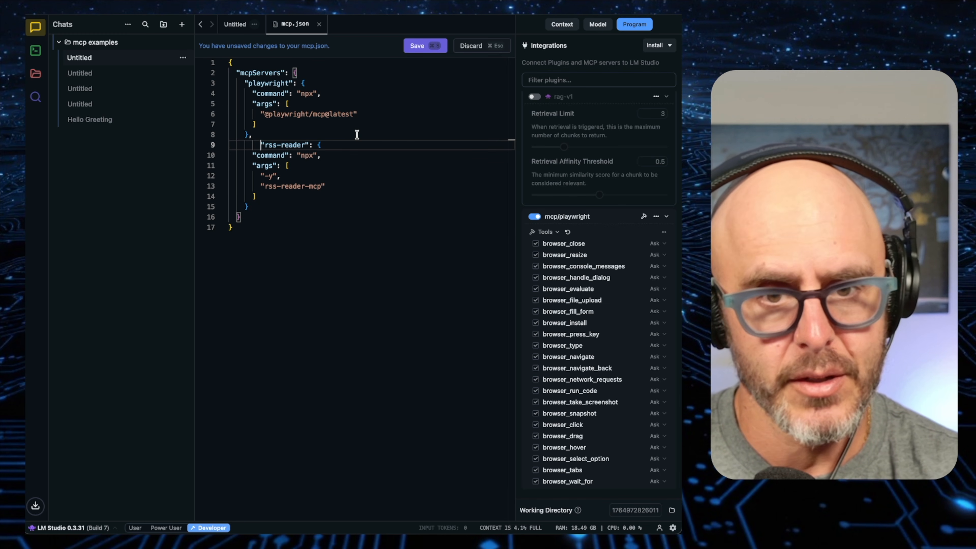
pyautogui.press('BackSpace')
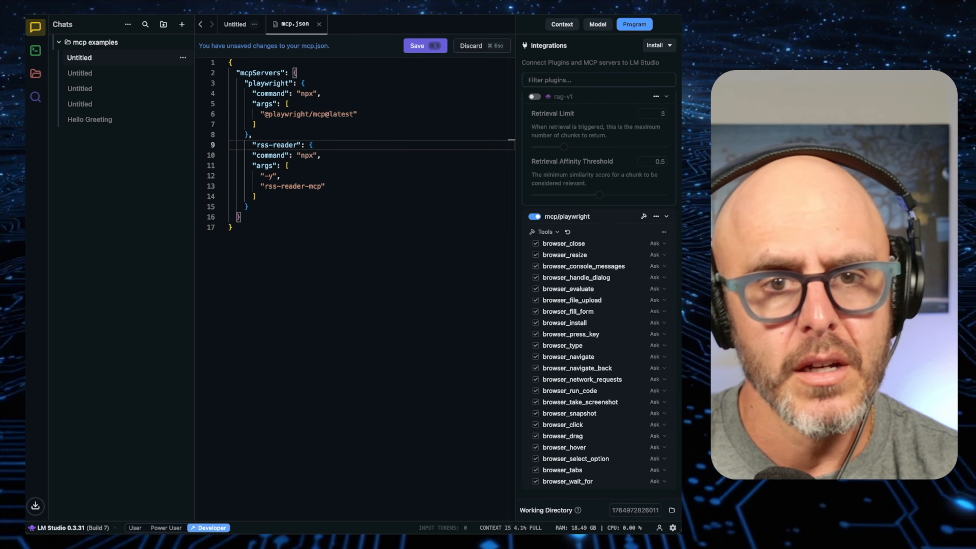
pyautogui.press('BackSpace')
pyautogui.press('Down')
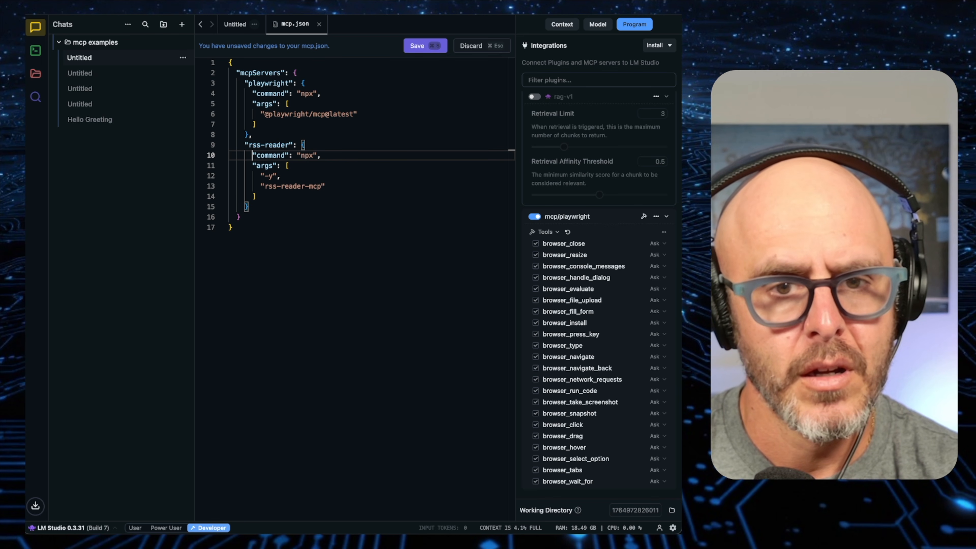
pyautogui.click(371, 183)
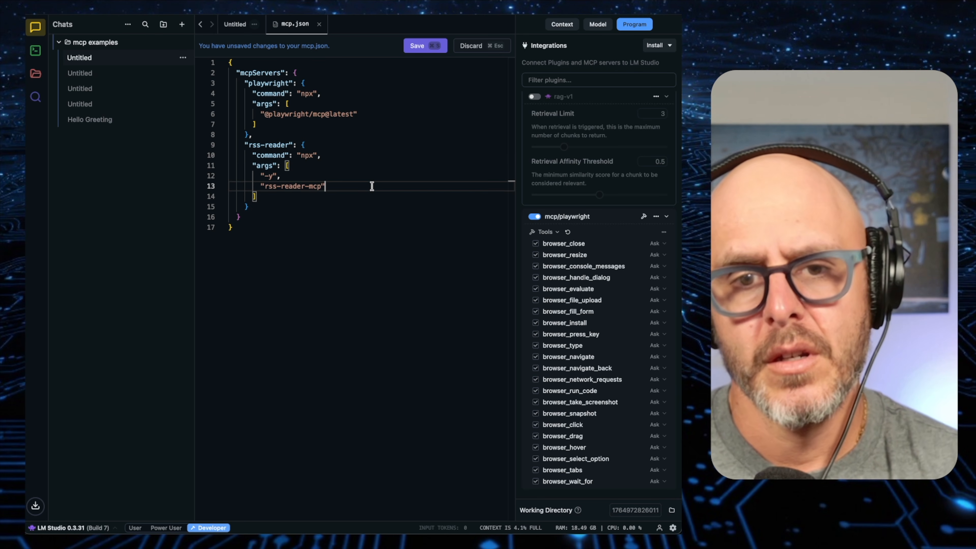
pyautogui.click(438, 45)
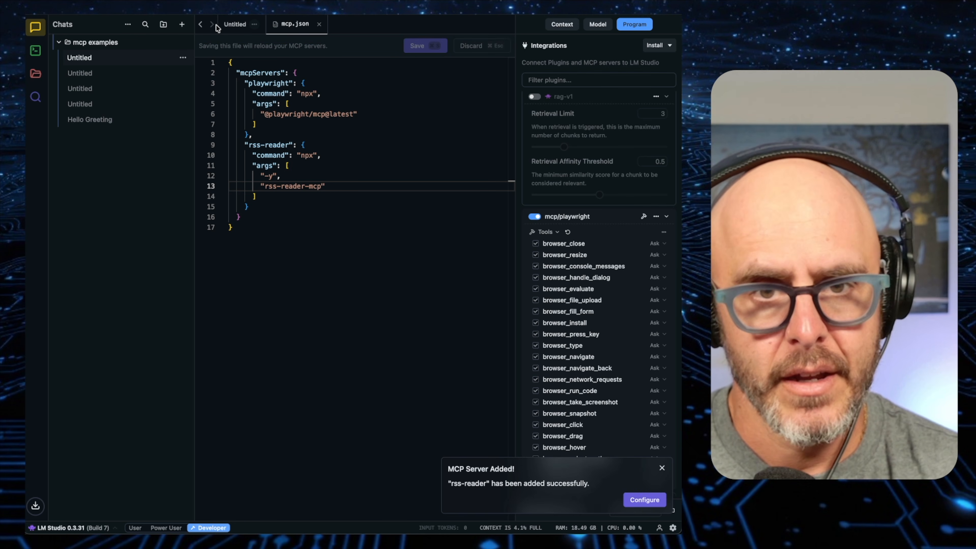
# Create a new chat in the mcp examples folder, then close mcp.json and the integrations view.
pyautogui.click(182, 24)
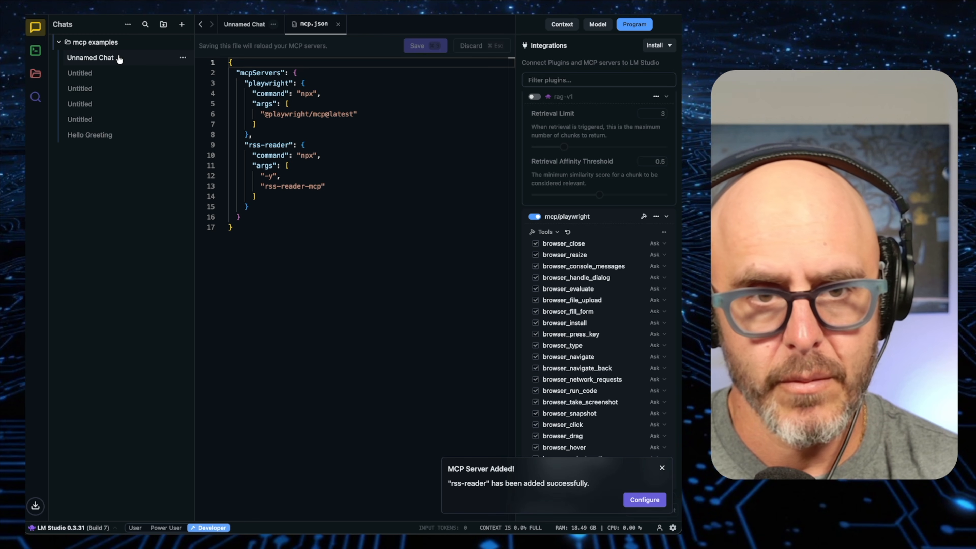
pyautogui.click(338, 24)
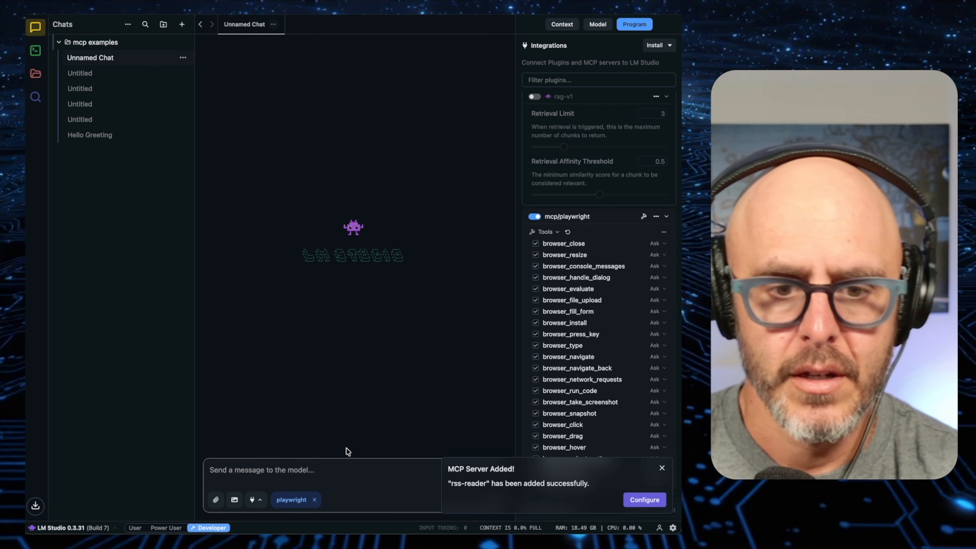
pyautogui.click(671, 33)
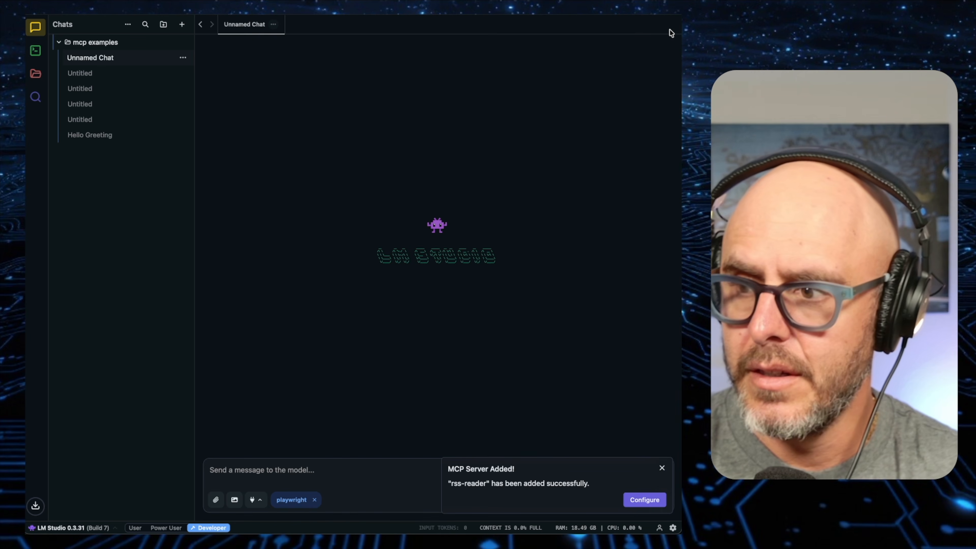
# Replace the playwright integration with mcp/rss-reader for the new chat and check which tools the server provides.
pyautogui.click(385, 469)
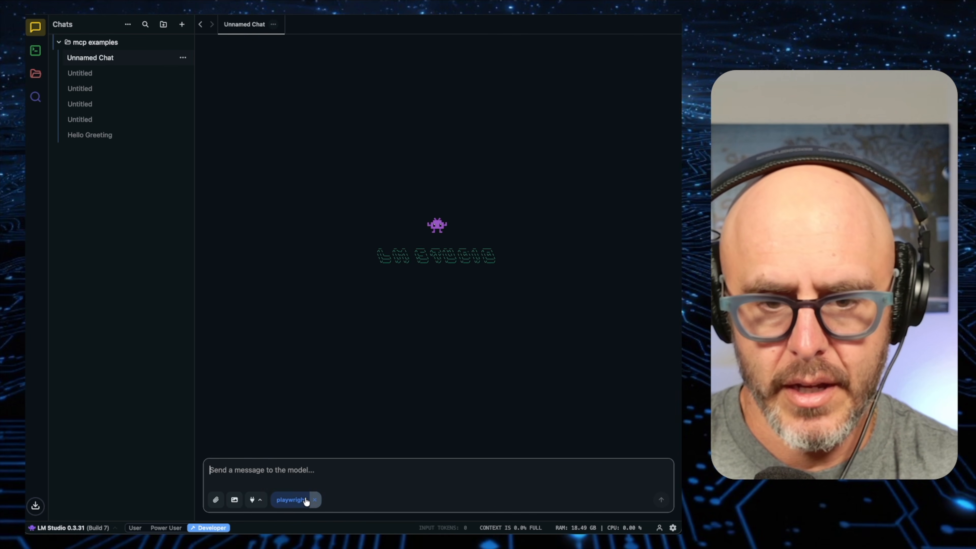
pyautogui.click(314, 500)
pyautogui.click(254, 499)
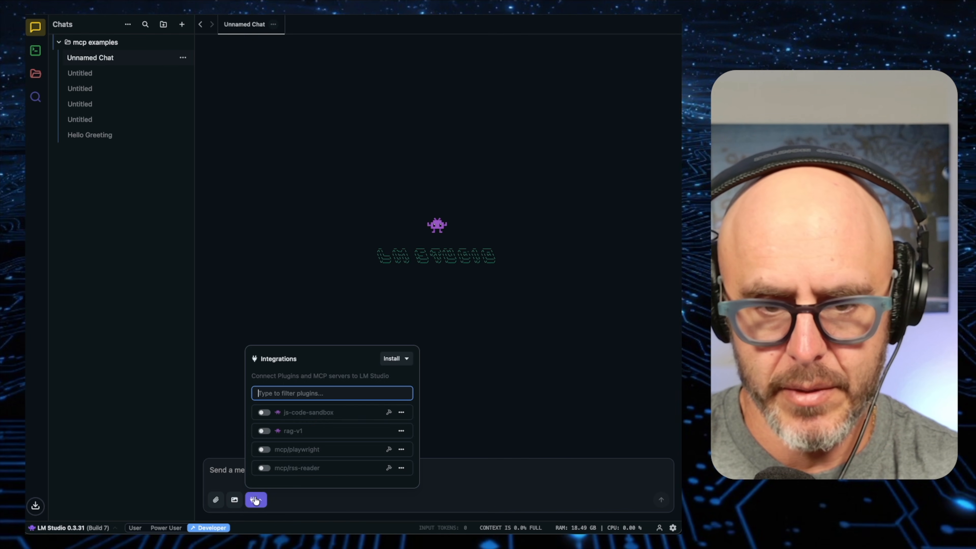
pyautogui.click(264, 468)
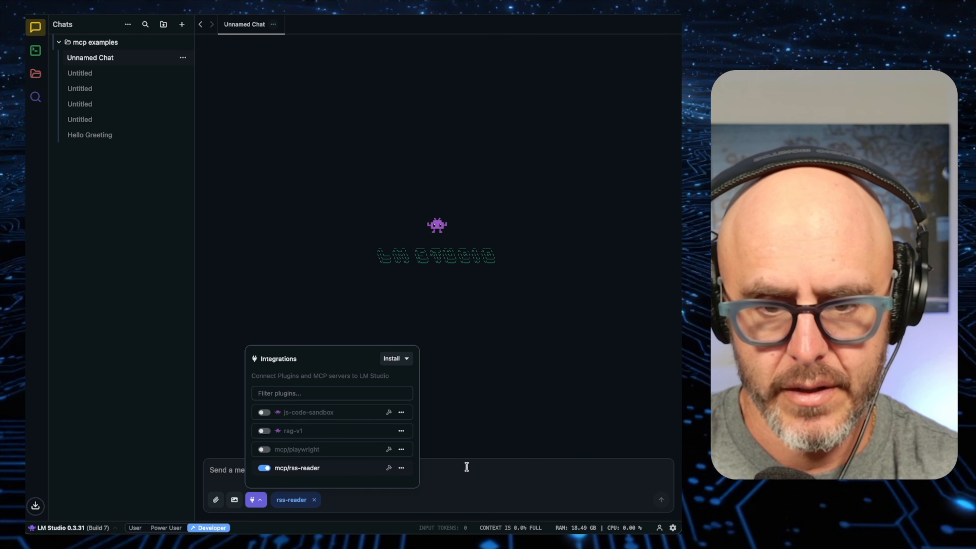
pyautogui.click(481, 465)
pyautogui.click(676, 16)
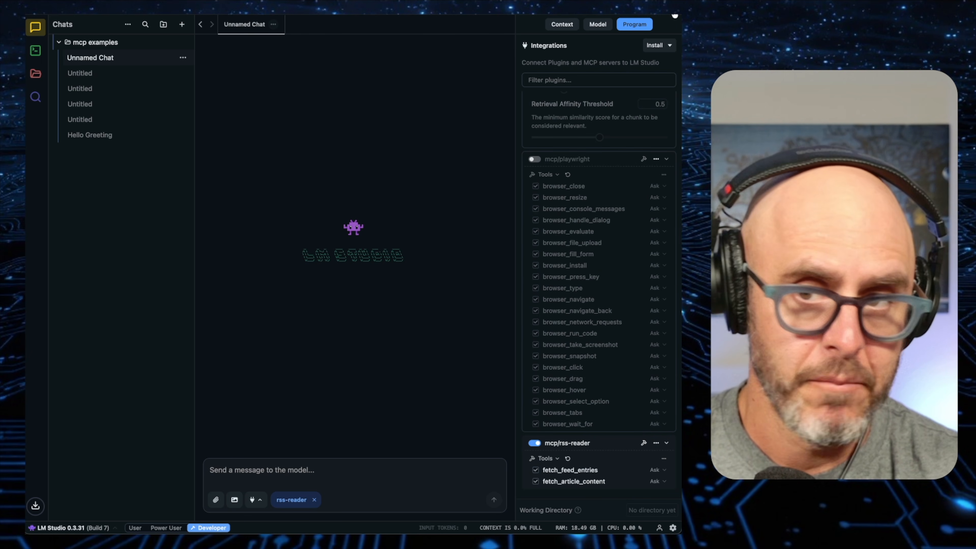
pyautogui.click(678, 21)
# Send "go to ycombinator.com and get me the top 20 posts today", approve the fetch_feed_entries call, and always allow that tool.
pyautogui.click(420, 468)
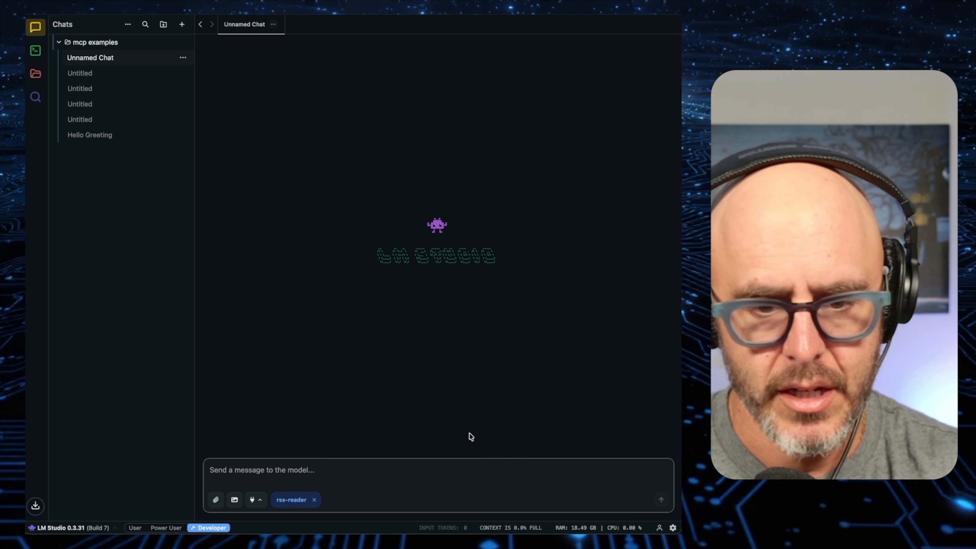
pyautogui.write('go to ycom')
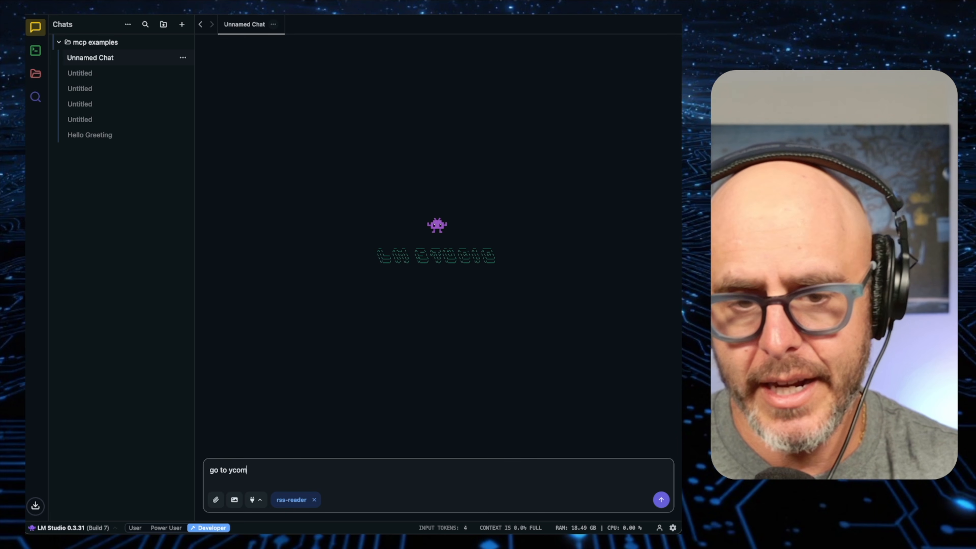
pyautogui.write('binator.com and ')
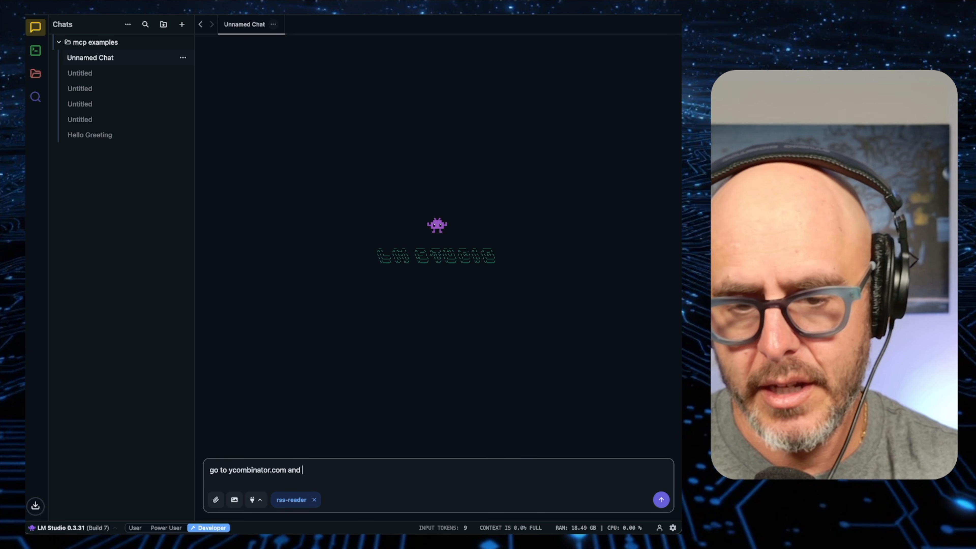
pyautogui.write('get me the top')
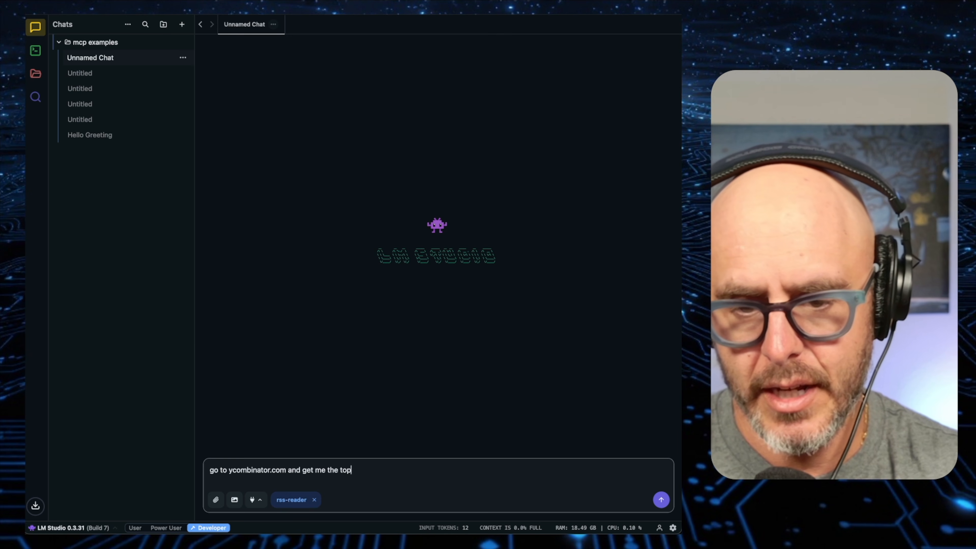
pyautogui.write(' 20')
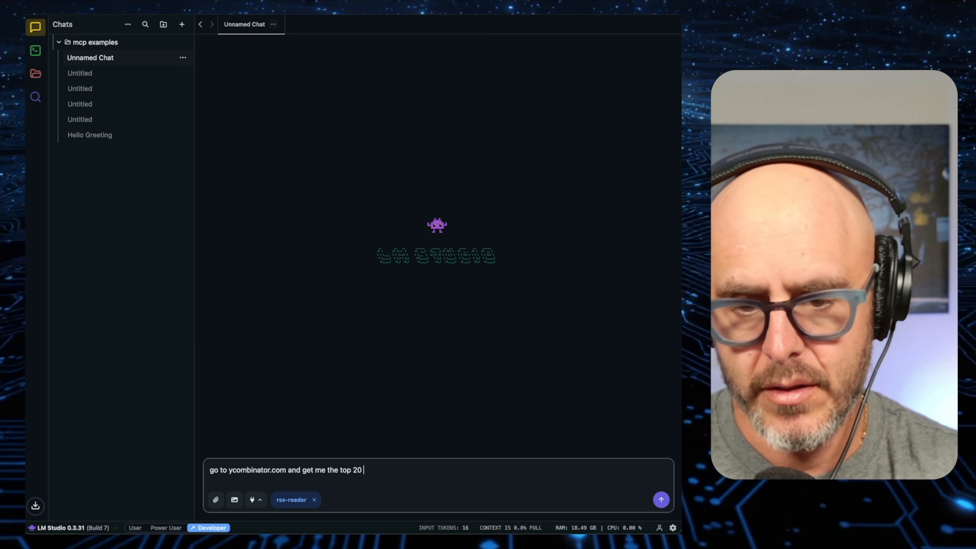
pyautogui.write(' posts today')
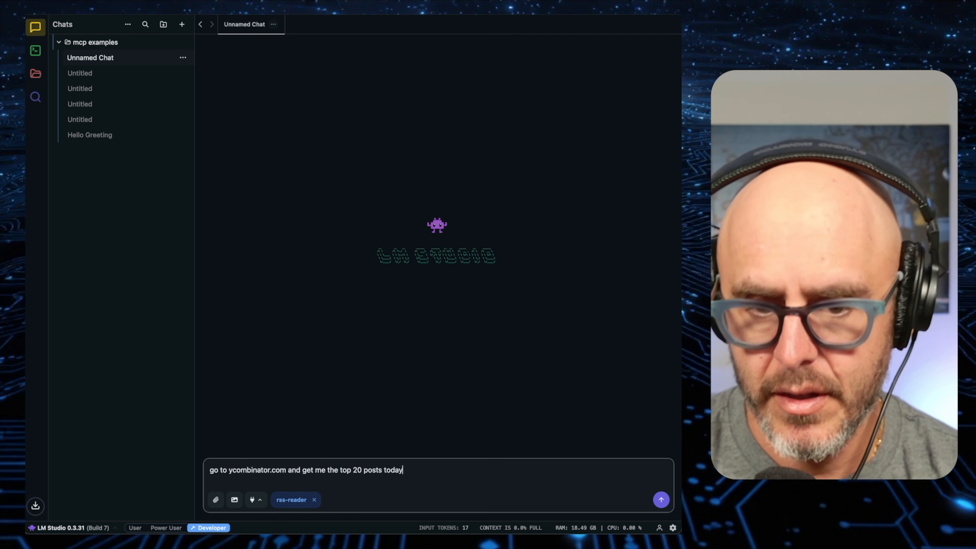
pyautogui.press('Return')
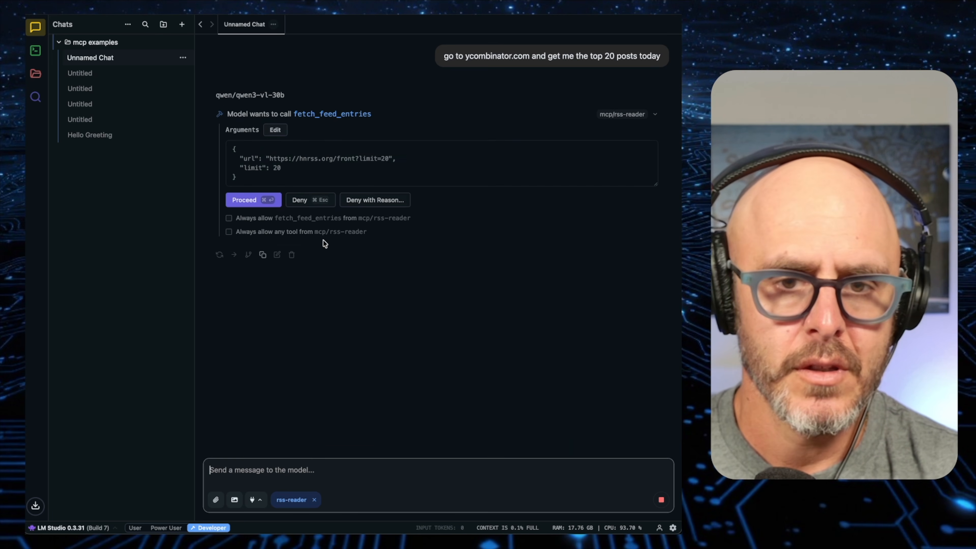
pyautogui.click(259, 200)
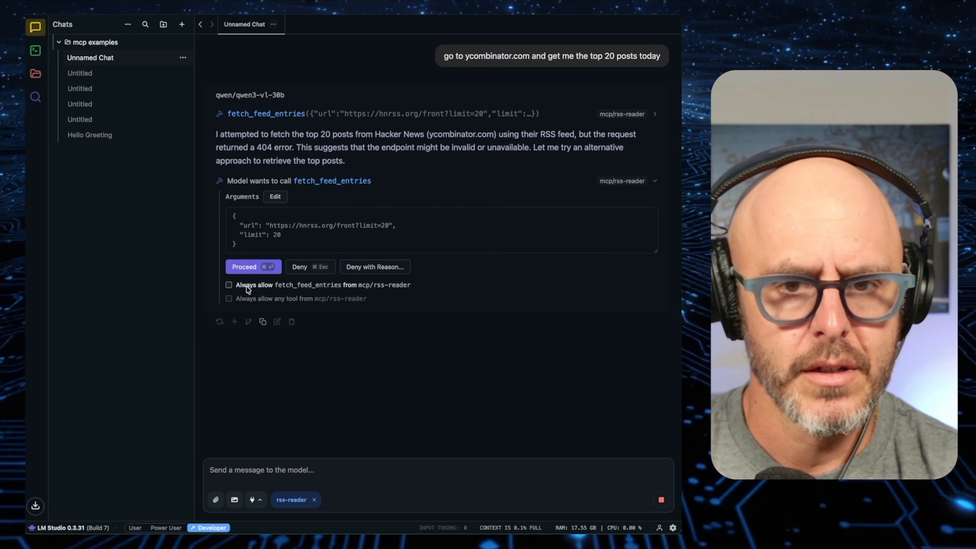
pyautogui.click(246, 286)
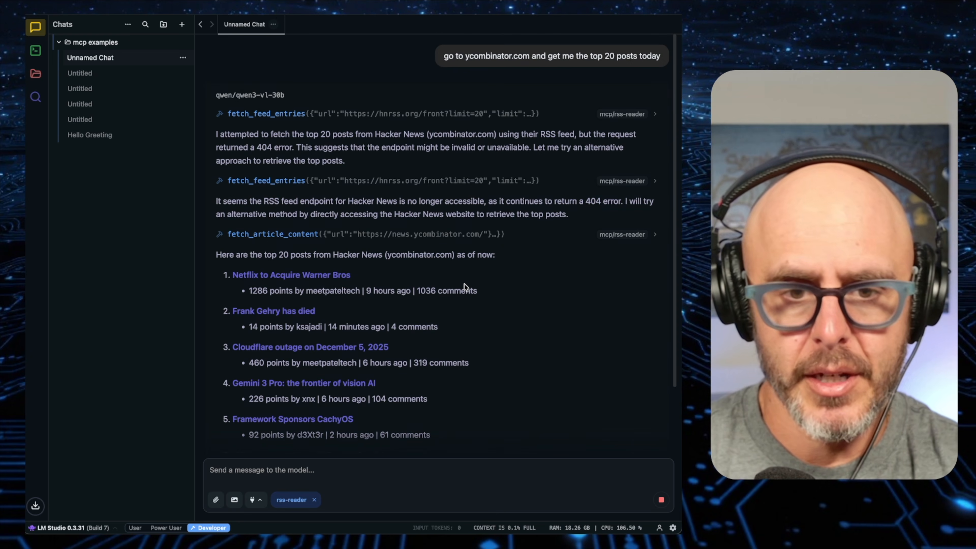
# Look through the fetched Hacker News posts and check the tools of the rss-reader integration.
pyautogui.scroll(-4, 299, 188)
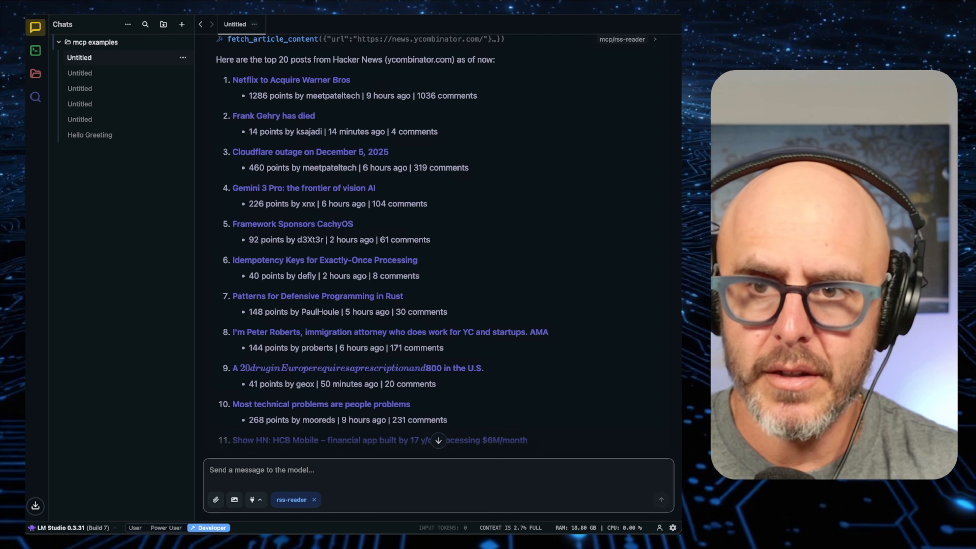
pyautogui.press('super+b')
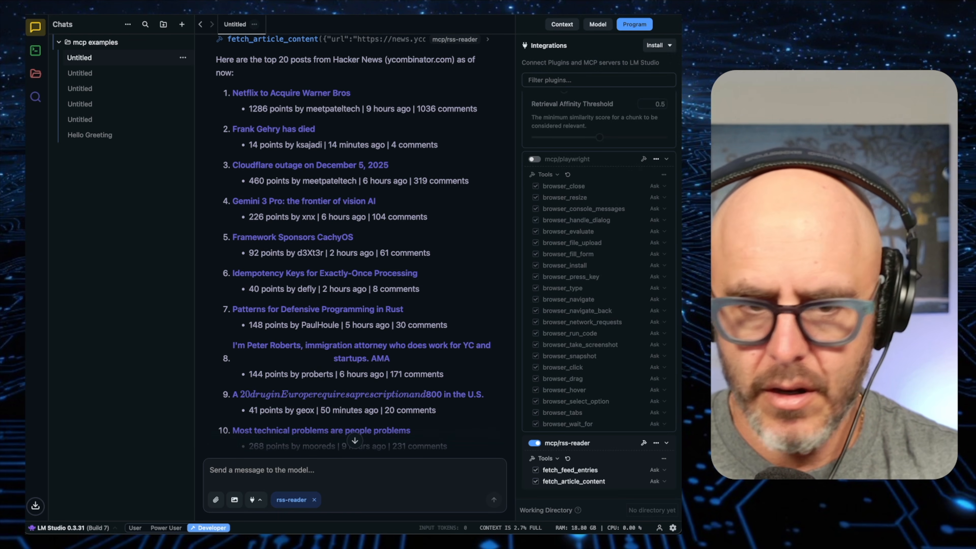
pyautogui.press('super+b')
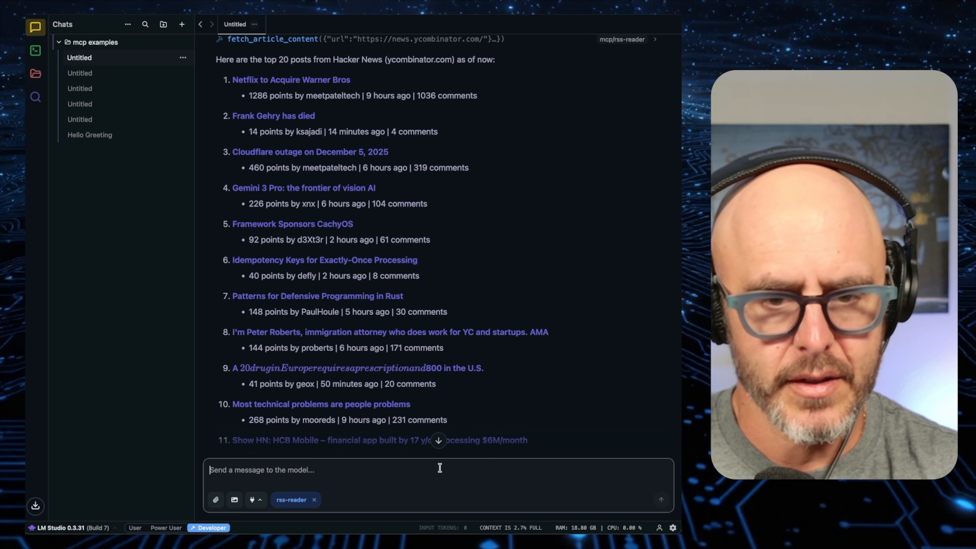
# Send "get me the content for #4", approve the fetch_article_content call, and skim the returned article.
pyautogui.write('get me the')
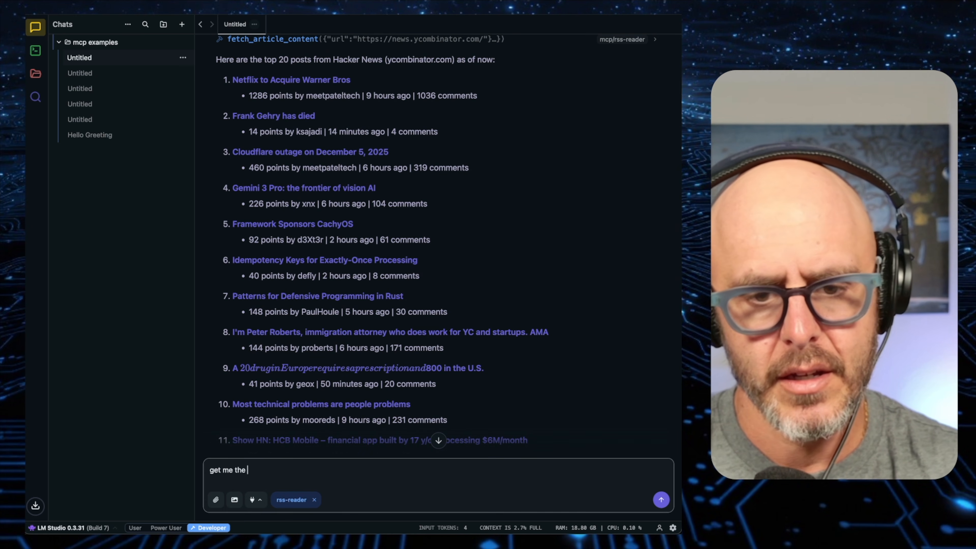
pyautogui.write(' content for #4')
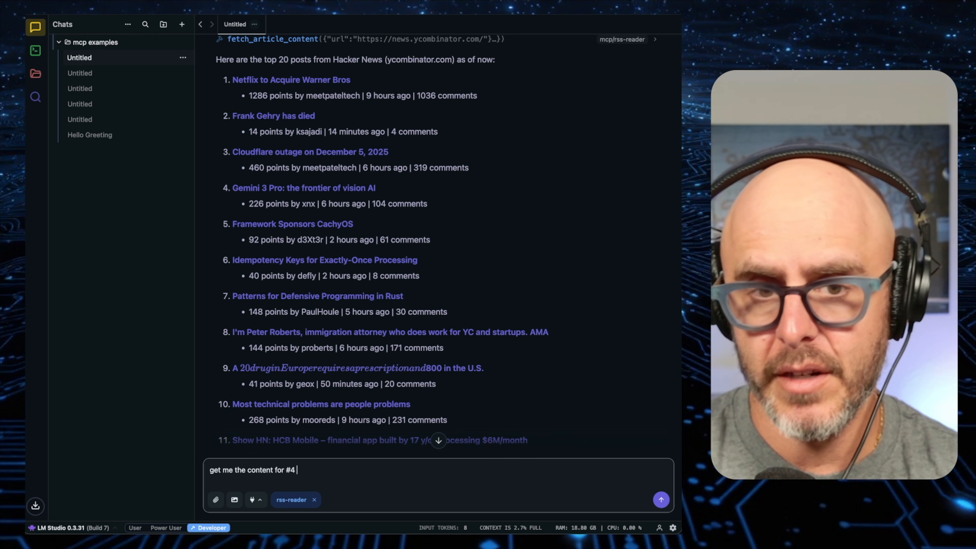
pyautogui.press('Return')
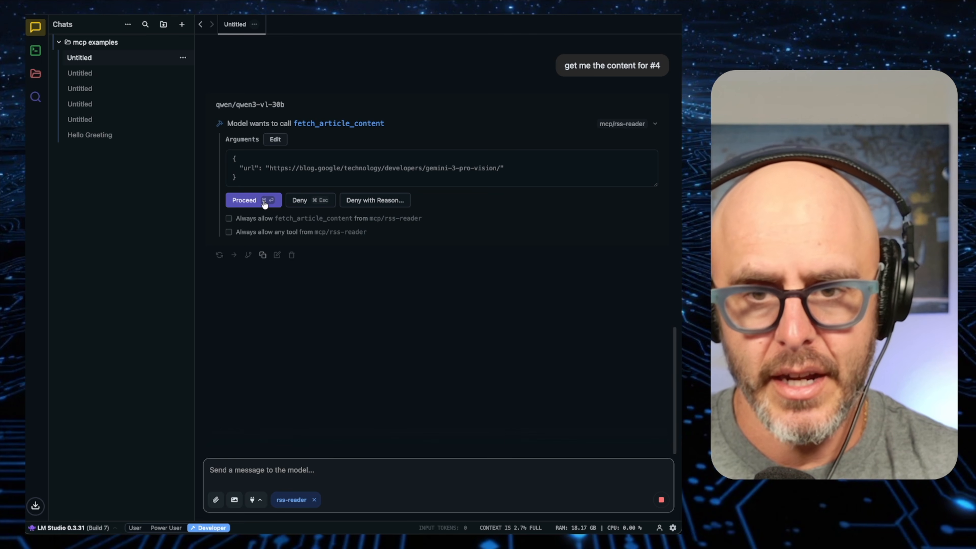
pyautogui.click(264, 200)
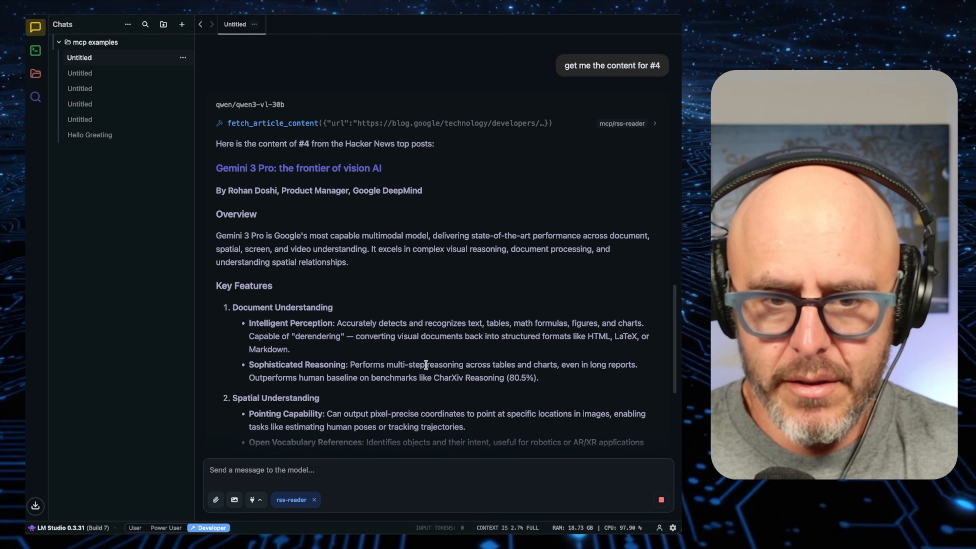
pyautogui.scroll(-7, 423, 365)
pyautogui.scroll(4, 422, 361)
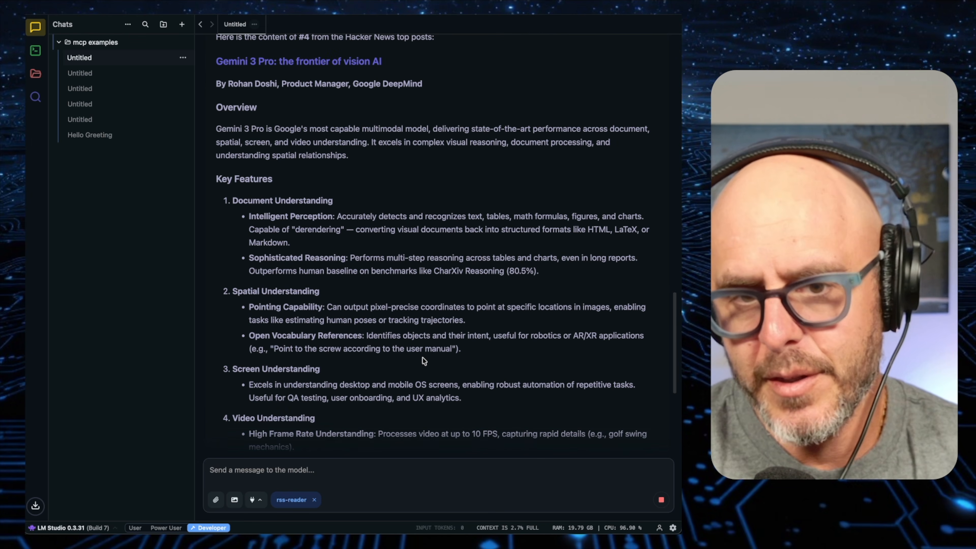
pyautogui.scroll(3, 422, 360)
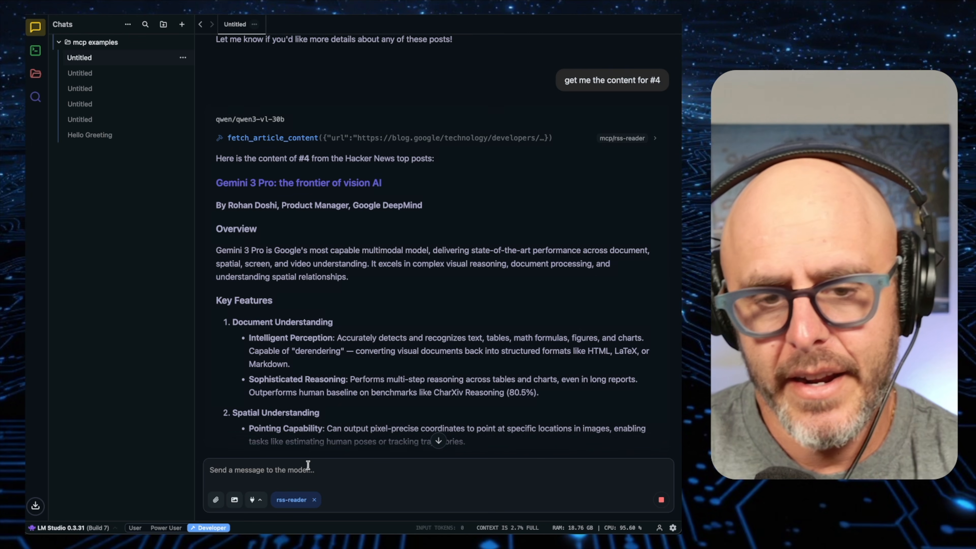
# Enable the mcp/playwright integration alongside rss-reader for the current chat.
pyautogui.click(254, 499)
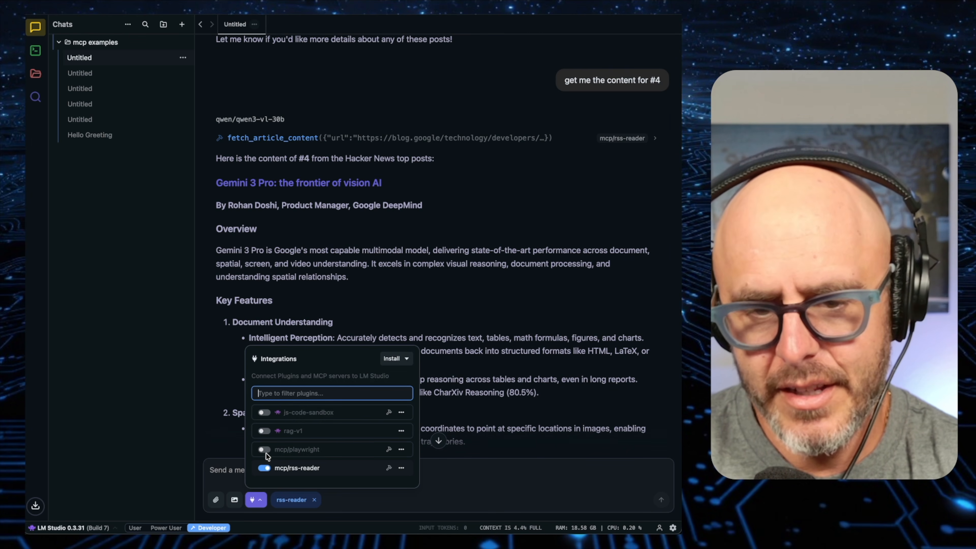
pyautogui.click(265, 449)
pyautogui.click(514, 471)
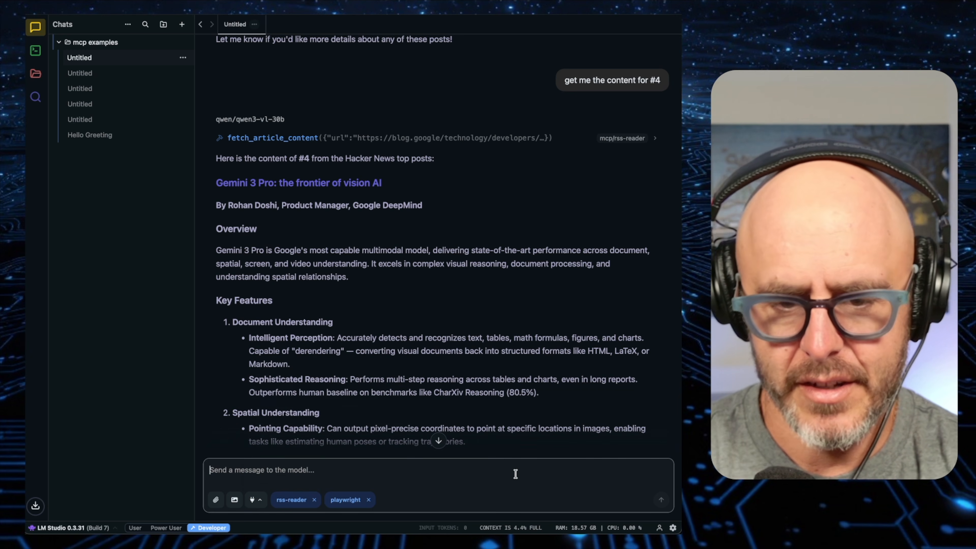
# Send "use playwright and take a screenshot and display the image here. do not describe the image.", approve browser_navigate, and return to LM Studio.
pyautogui.write('uss')
pyautogui.write(' play')
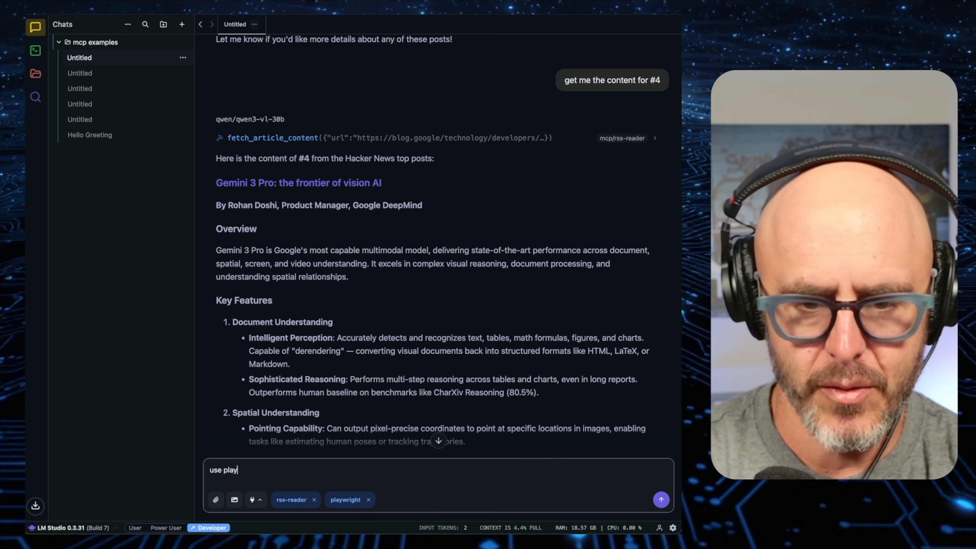
pyautogui.write('wright and tk')
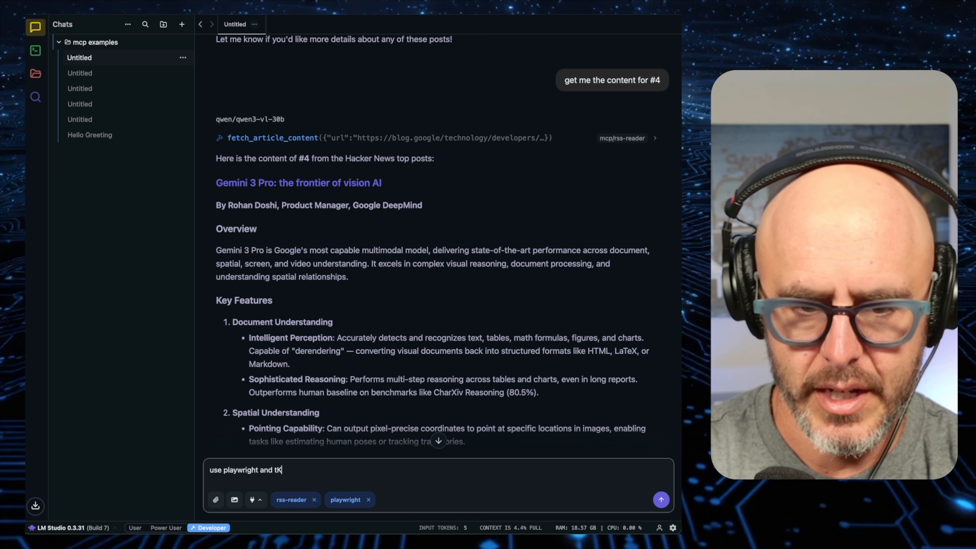
pyautogui.press('BackSpace')
pyautogui.write('ak')
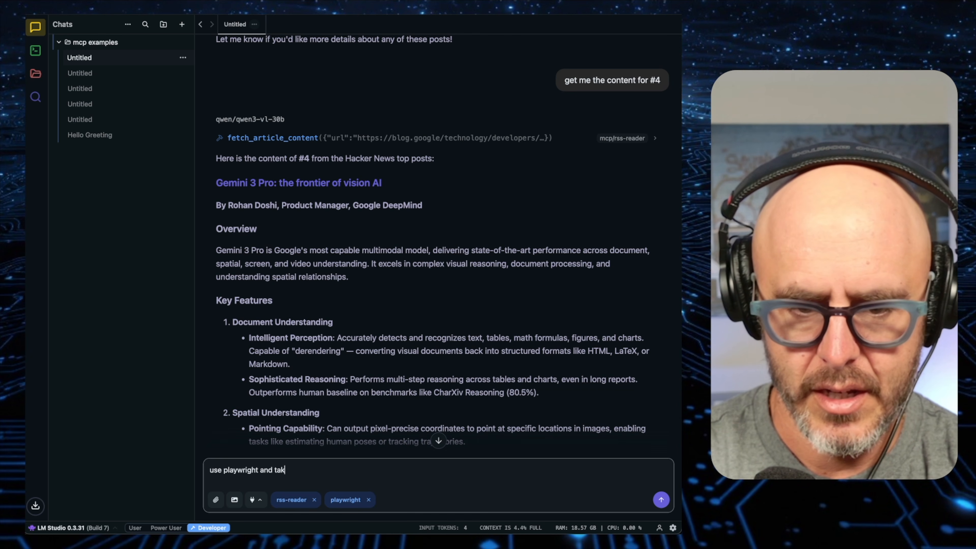
pyautogui.write('e a screenshot ')
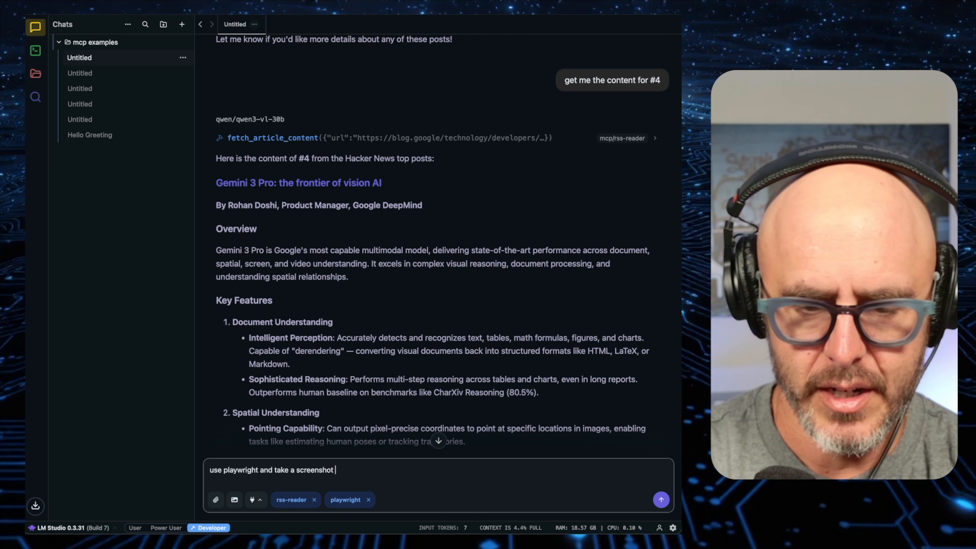
pyautogui.write('and dispaly')
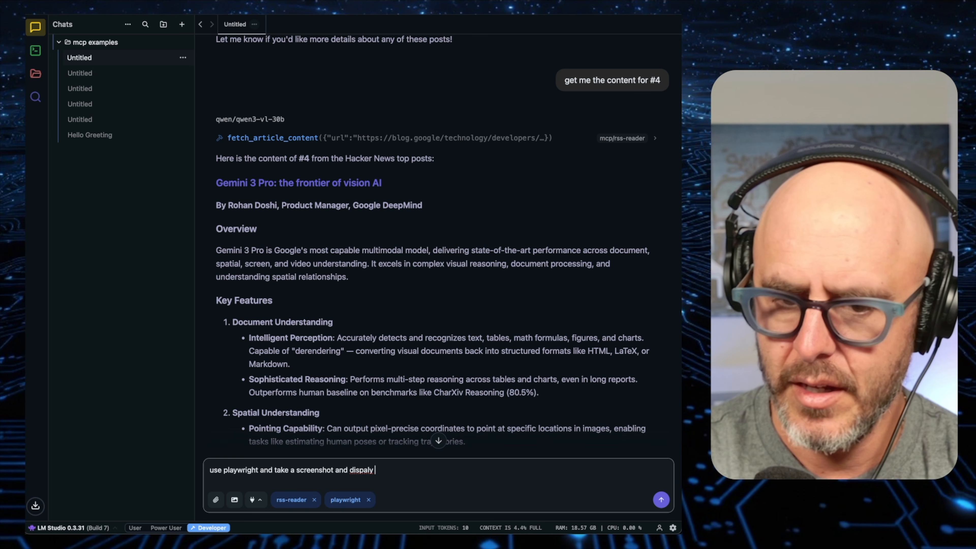
pyautogui.press('BackSpace')
pyautogui.press('BackSpace')
pyautogui.press('BackSpace')
pyautogui.press('BackSpace')
pyautogui.write('lay the ')
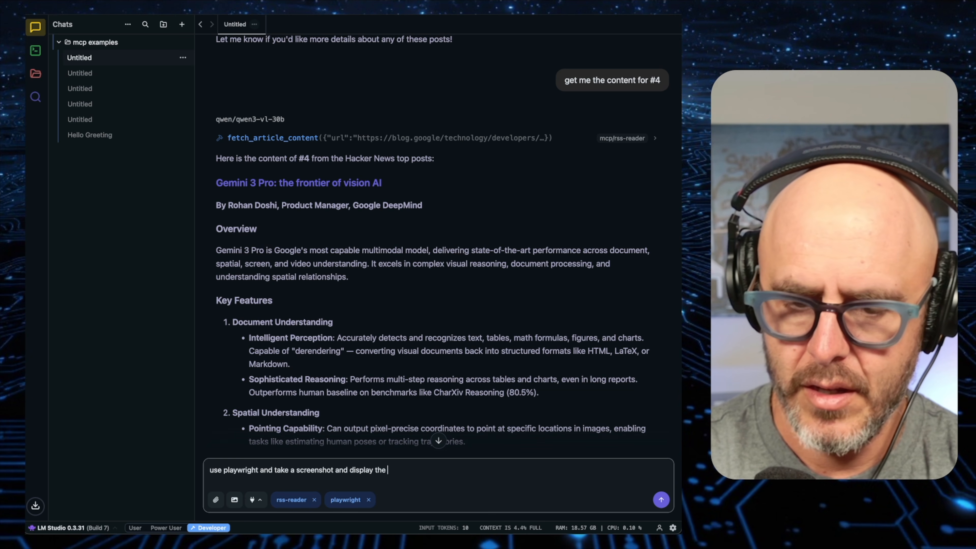
pyautogui.write('image here.  do not')
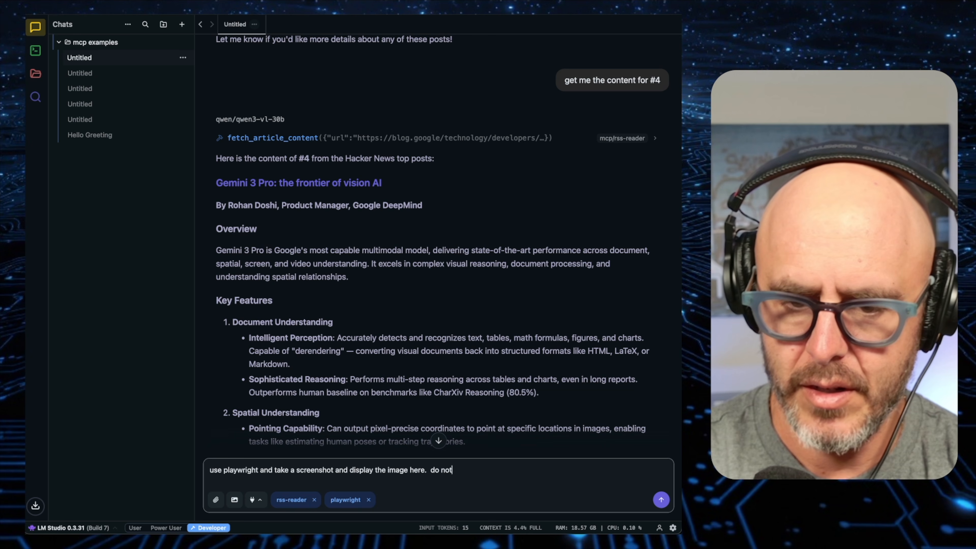
pyautogui.write(' describe the image.')
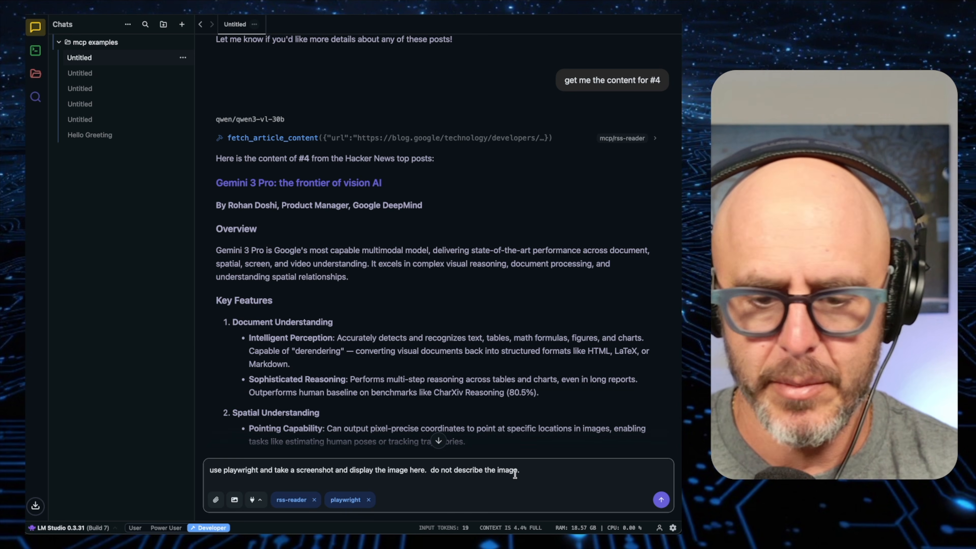
pyautogui.press('Return')
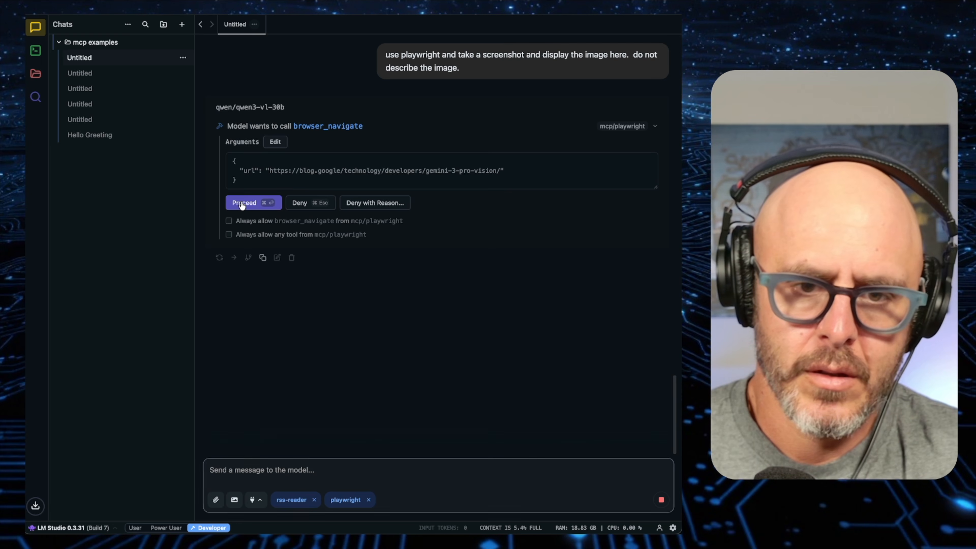
pyautogui.press('Return')
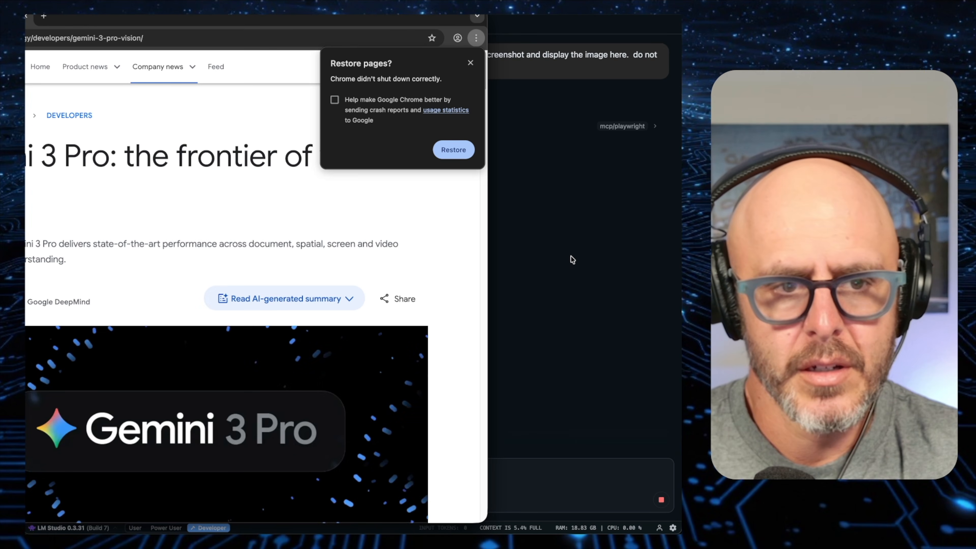
pyautogui.click(571, 257)
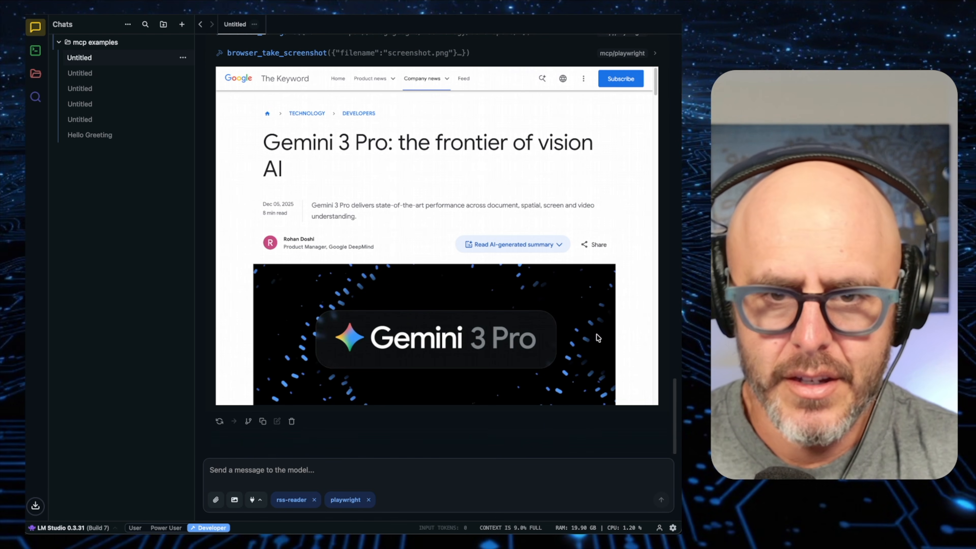
# Review the whole conversation, from the top 20 posts through the article content to the Playwright screenshot.
pyautogui.scroll(15, 596, 333)
pyautogui.scroll(15, 593, 333)
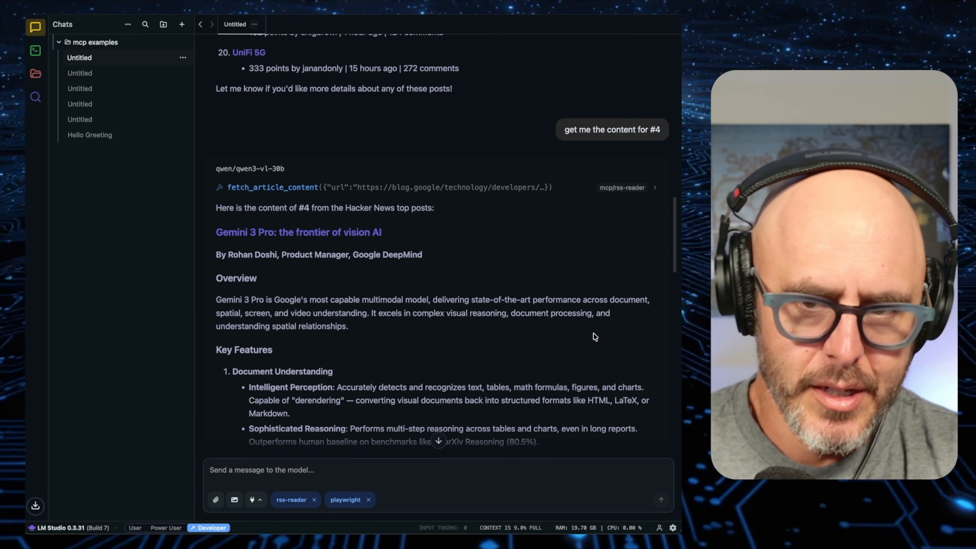
pyautogui.scroll(5, 593, 337)
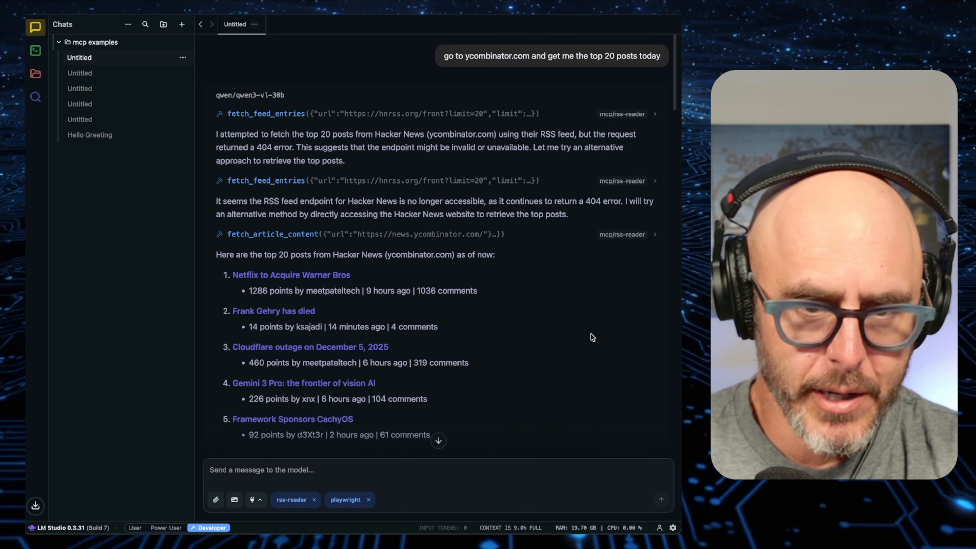
pyautogui.scroll(-18, 592, 337)
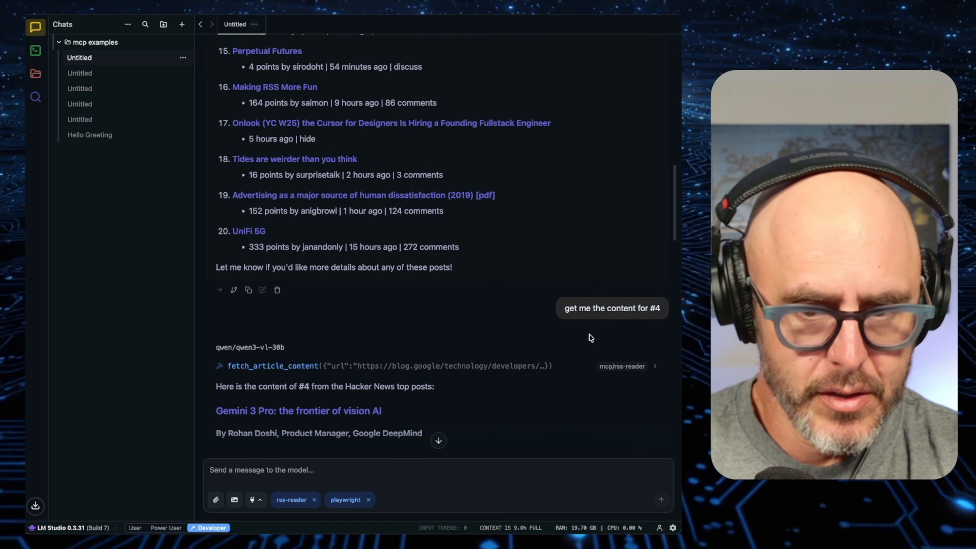
pyautogui.scroll(1, 492, 285)
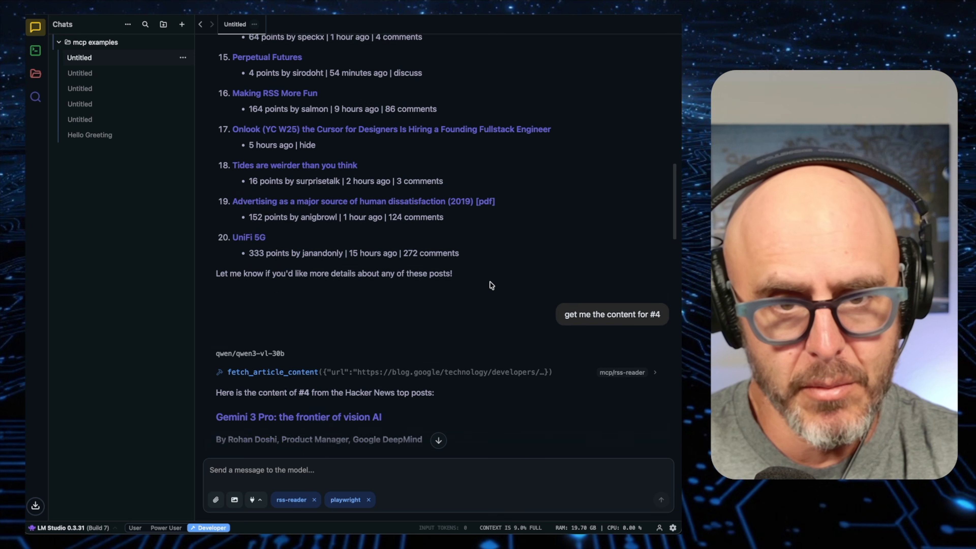
pyautogui.scroll(15, 442, 277)
pyautogui.scroll(-10, 400, 268)
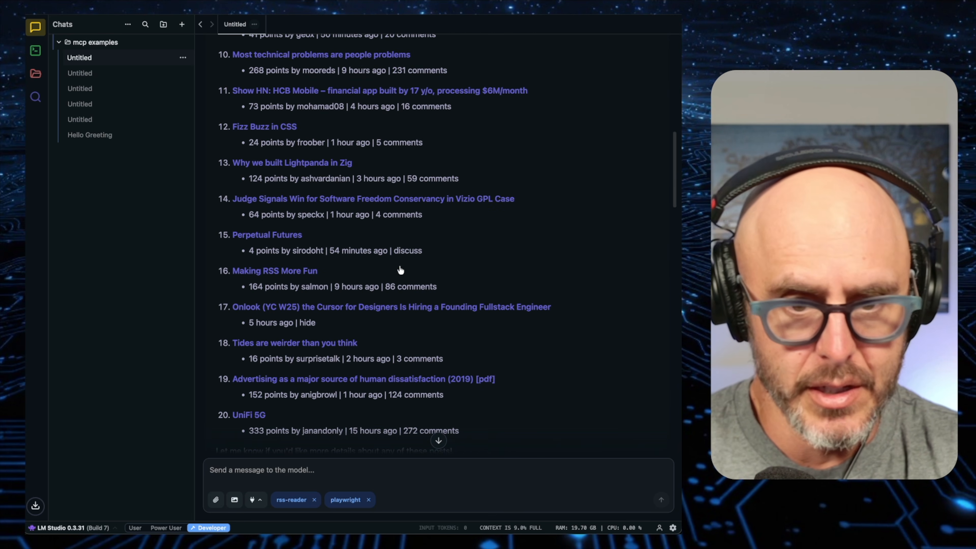
pyautogui.scroll(-10, 400, 270)
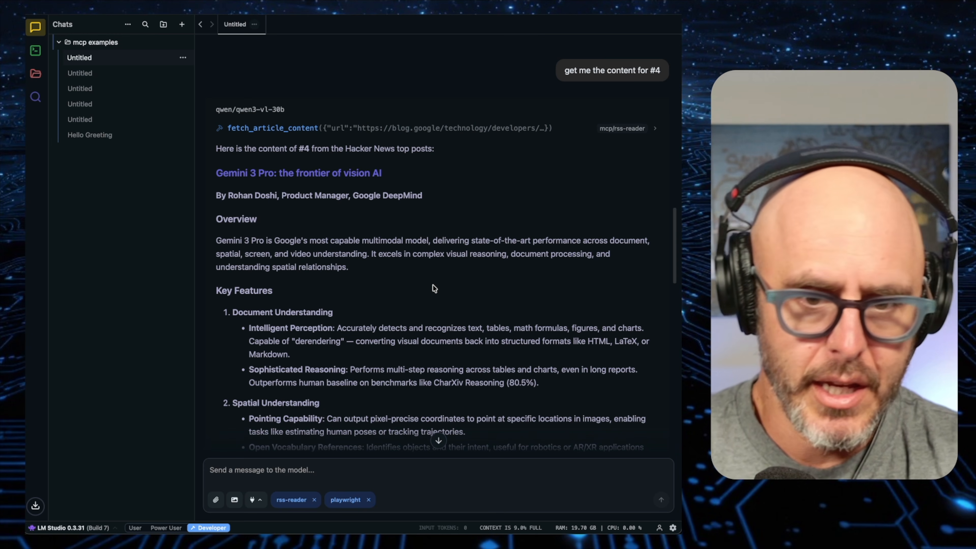
pyautogui.scroll(-10, 432, 286)
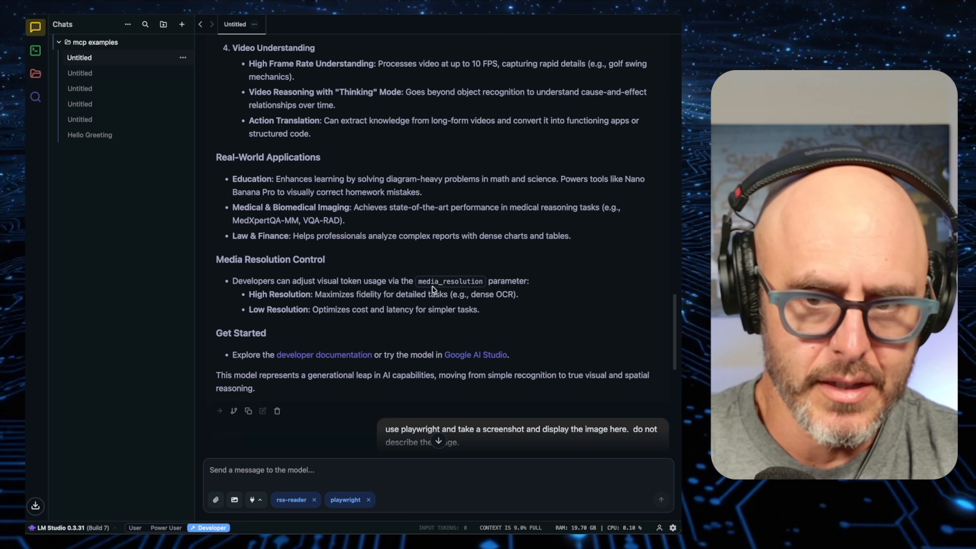
pyautogui.scroll(-10, 432, 287)
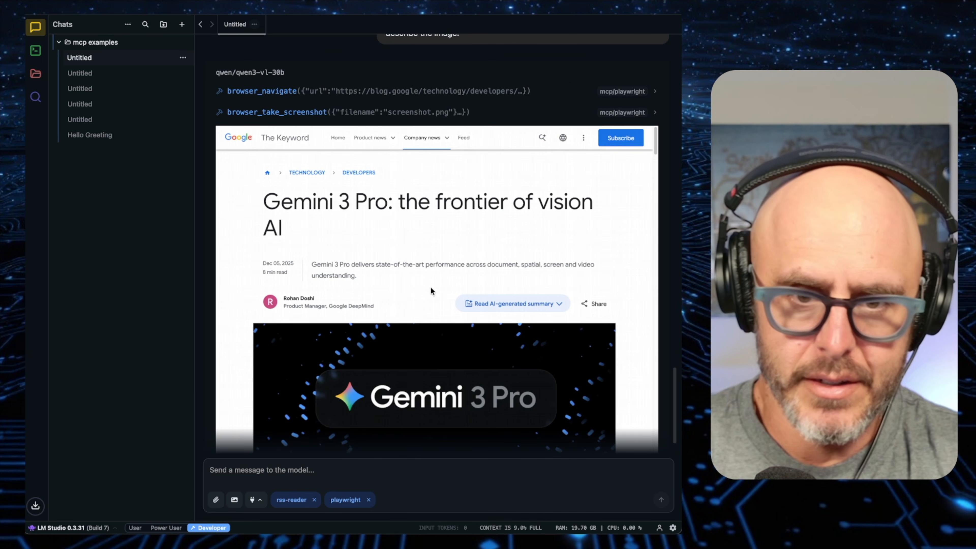
pyautogui.scroll(-2, 431, 287)
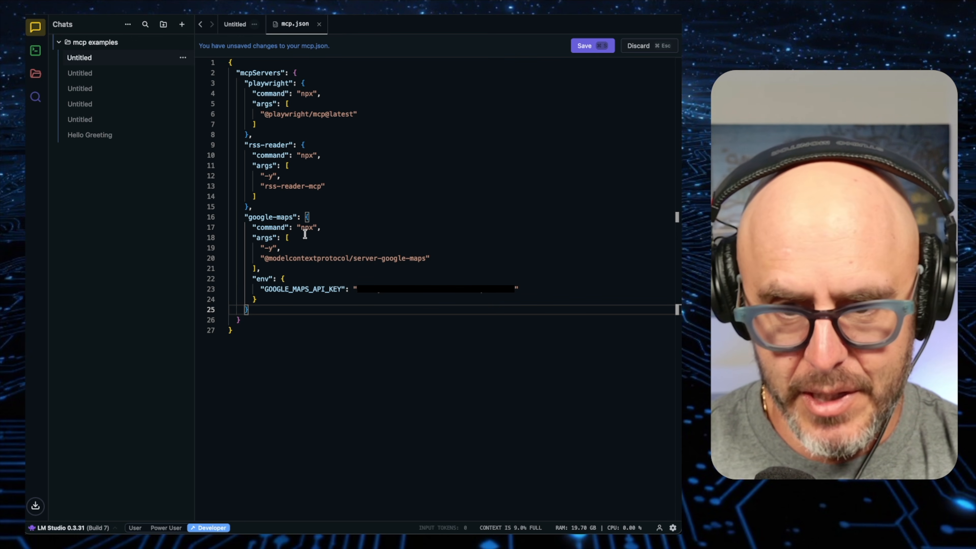
# Check the GOOGLE_MAPS_API_KEY line in the google-maps entry of mcp.json and save the file to add the server.
pyautogui.click(411, 278)
pyautogui.doubleClick(412, 284)
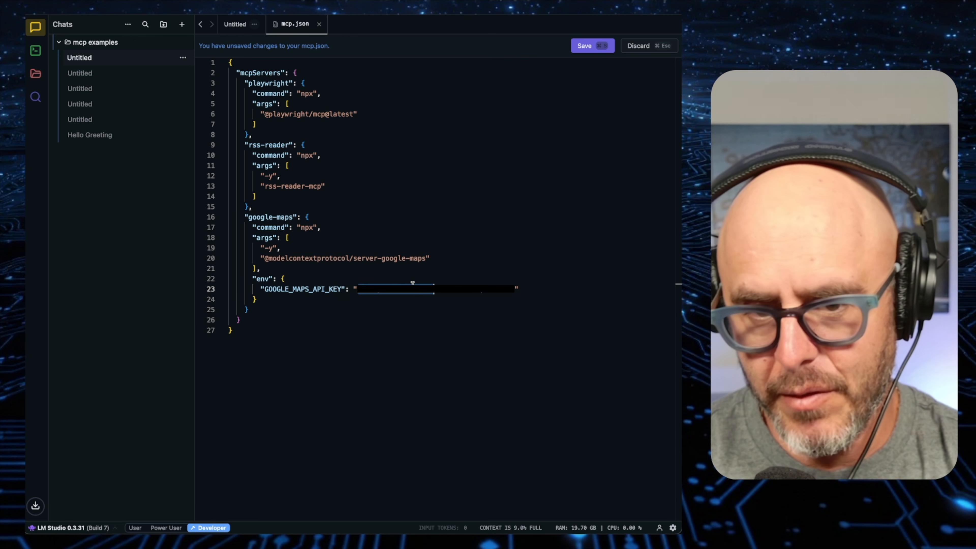
pyautogui.click(428, 284)
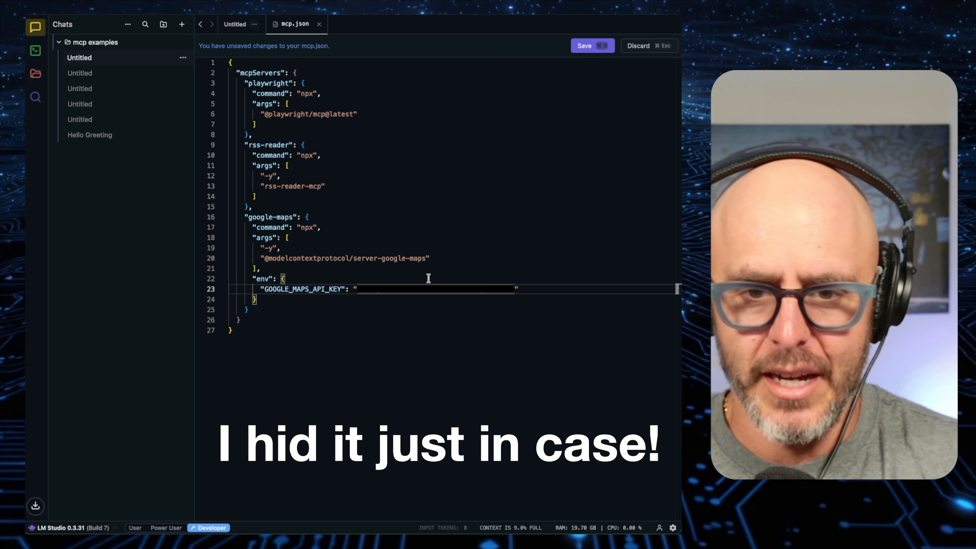
pyautogui.click(407, 306)
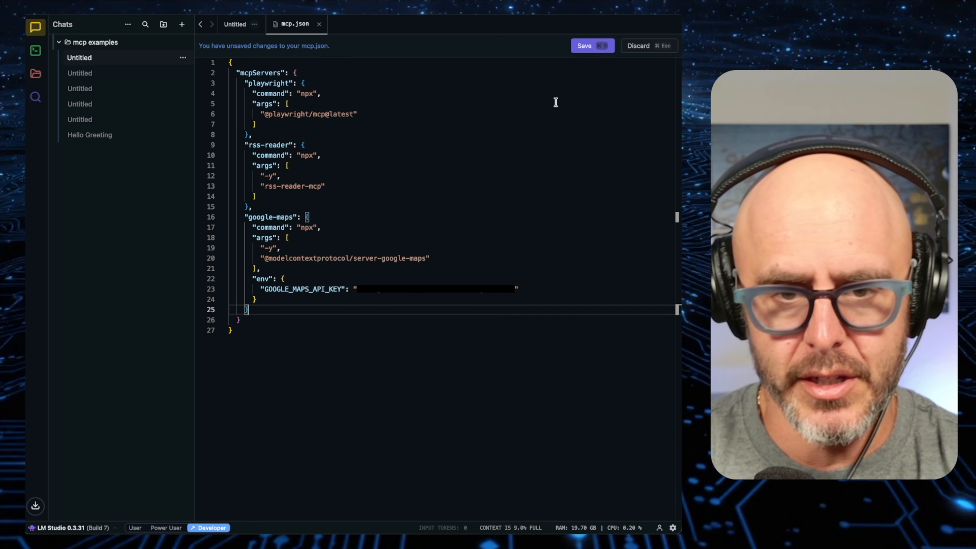
pyautogui.click(584, 46)
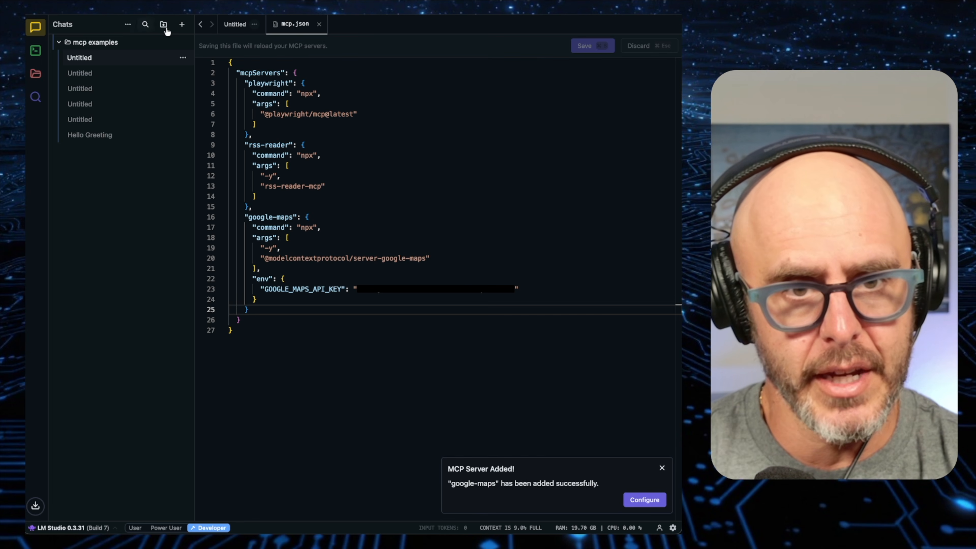
# Close mcp.json and start a new chat with the playwright and rss-reader integrations removed.
pyautogui.click(319, 24)
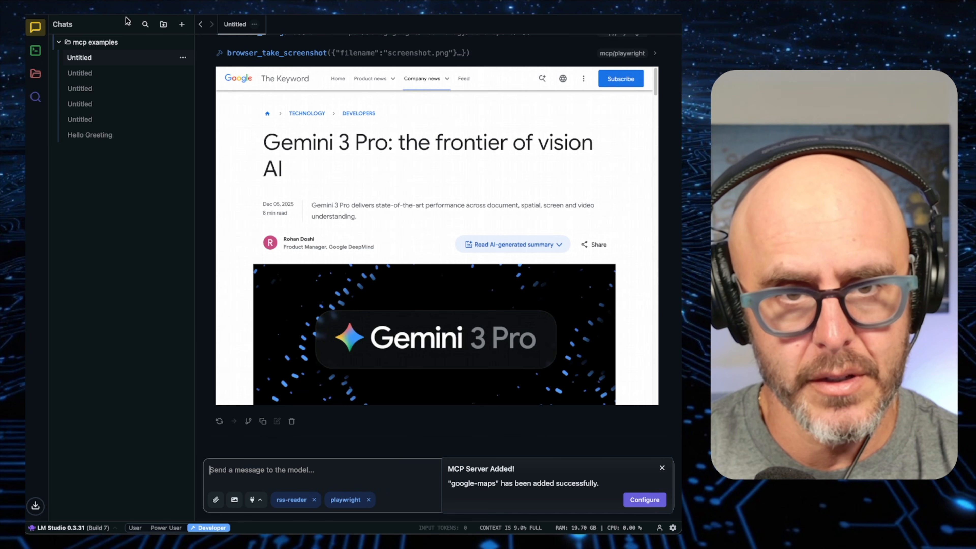
pyautogui.click(182, 24)
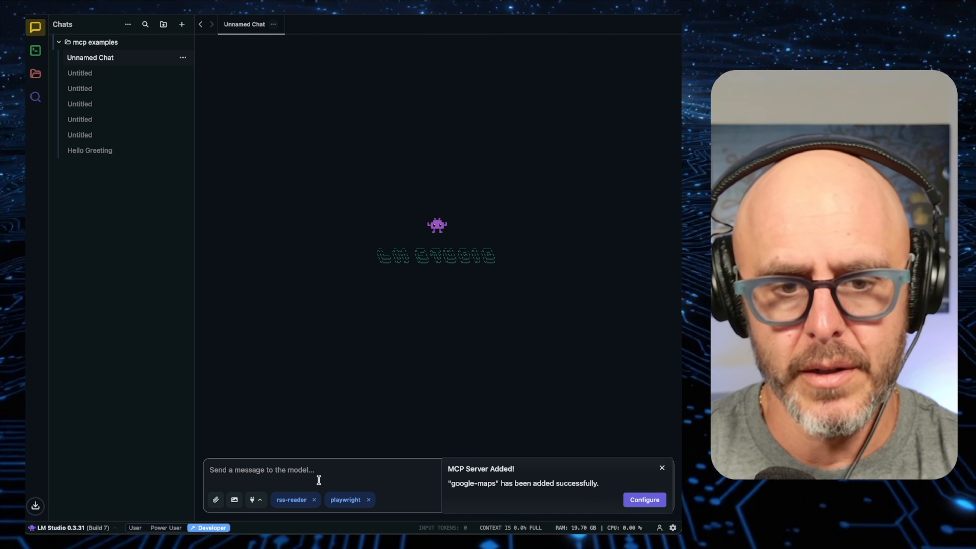
pyautogui.click(368, 499)
pyautogui.click(314, 499)
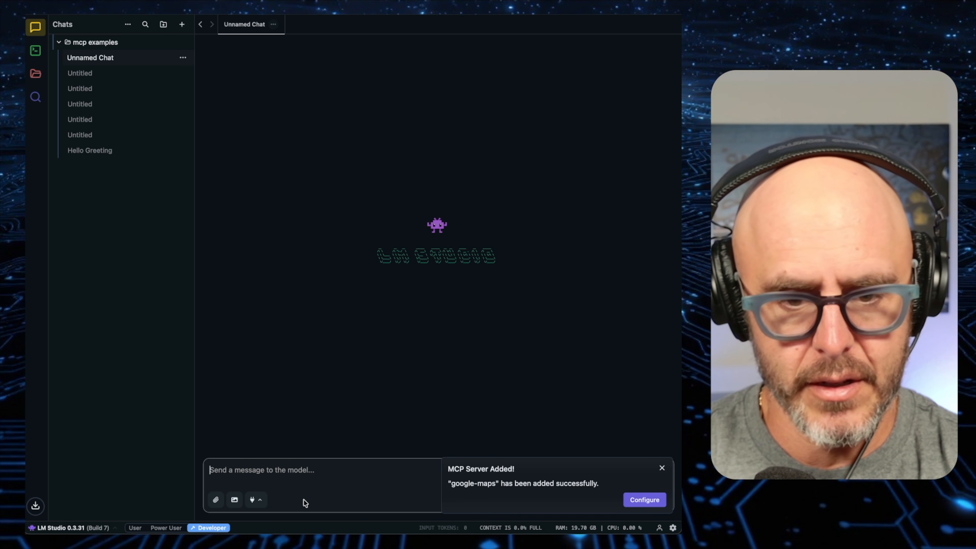
# Enable the mcp/google-maps integration for the new chat and review its list of tools.
pyautogui.click(253, 500)
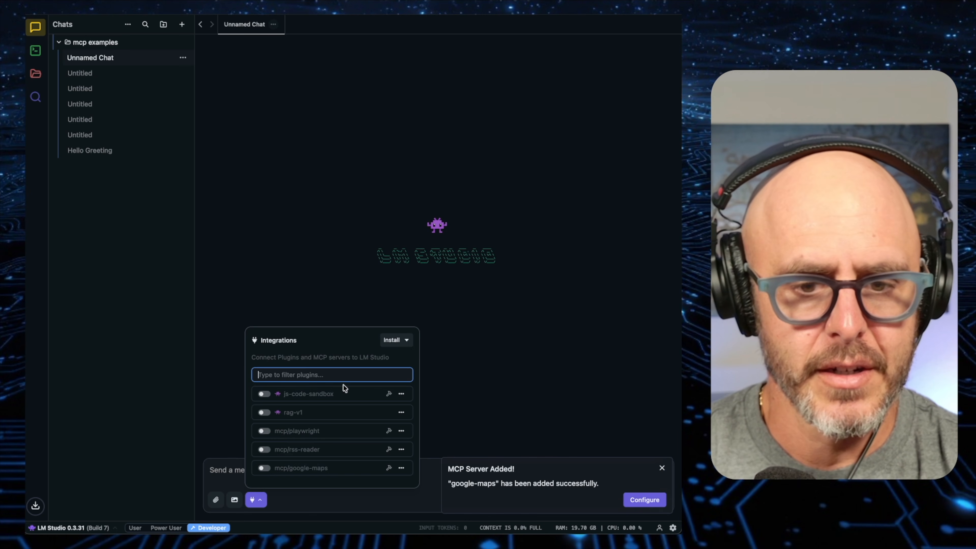
pyautogui.click(264, 467)
pyautogui.click(471, 470)
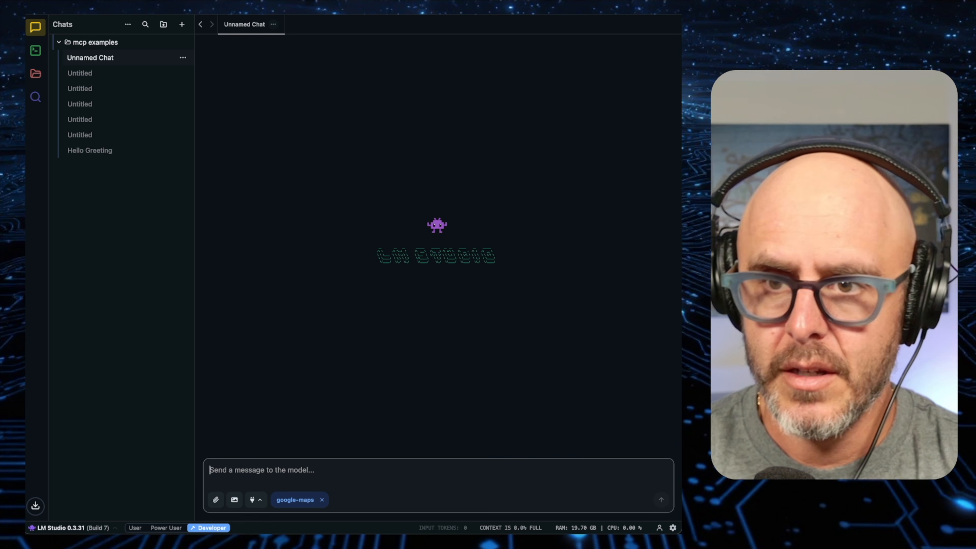
pyautogui.click(675, 14)
pyautogui.click(665, 161)
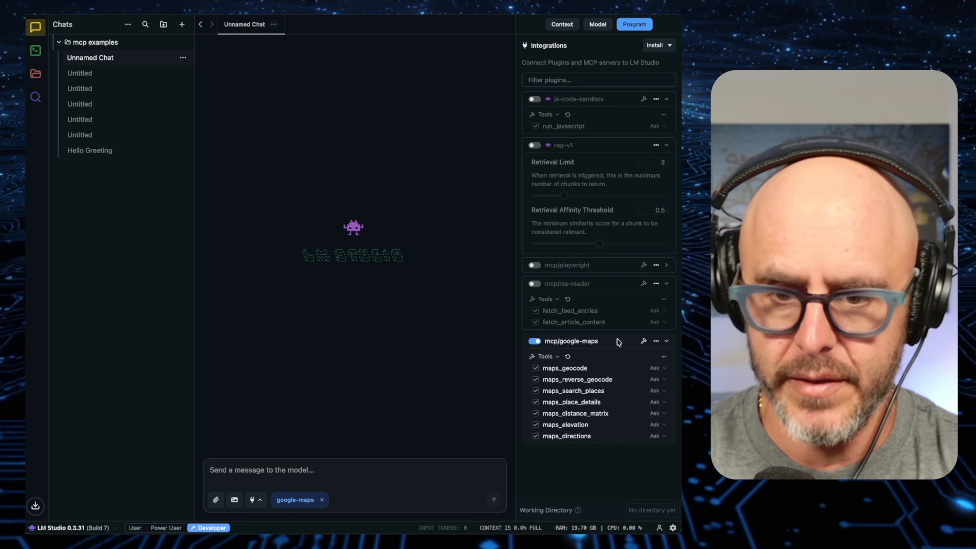
pyautogui.click(668, 18)
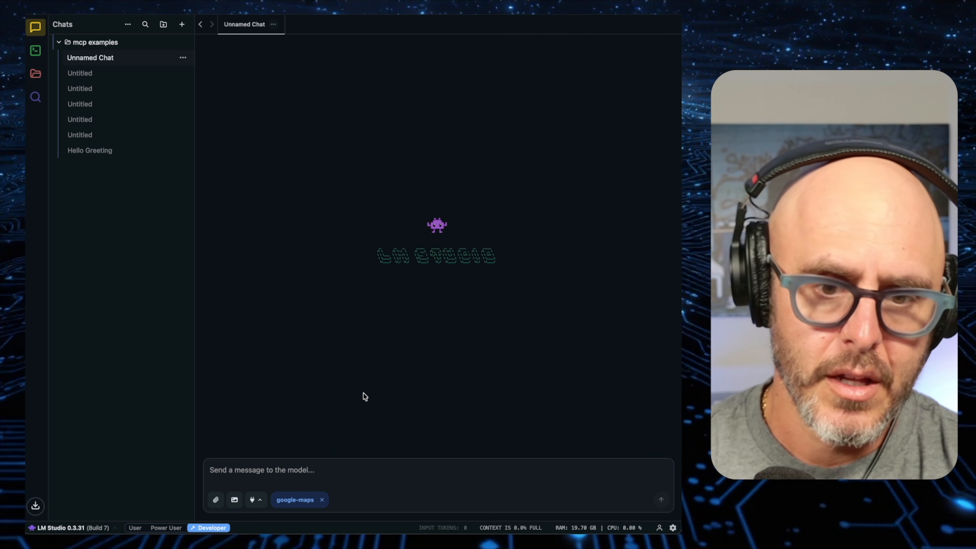
# Send "give me the top 5 coffee shops that are close to rittenhouse square in philadelphia" and approve the maps_search_places call.
pyautogui.click(307, 477)
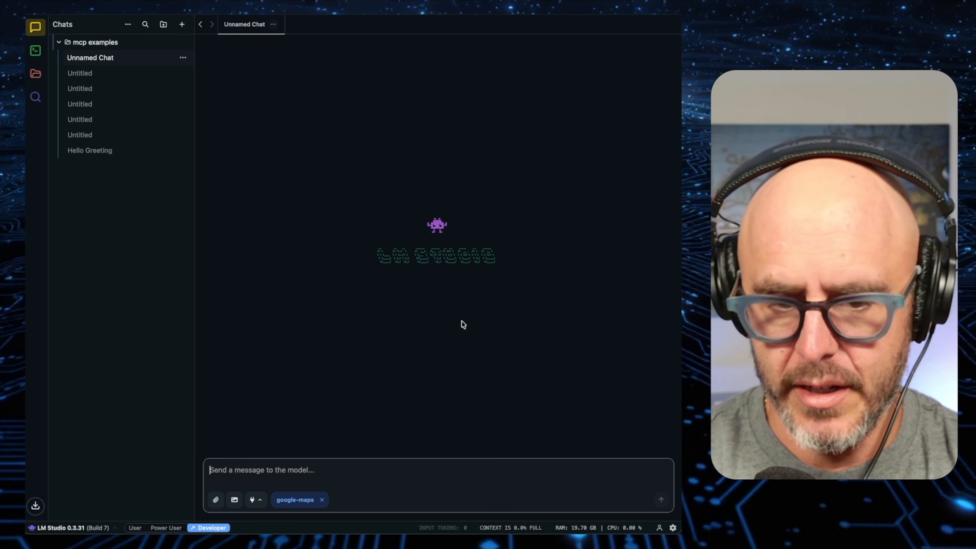
pyautogui.write('give me th')
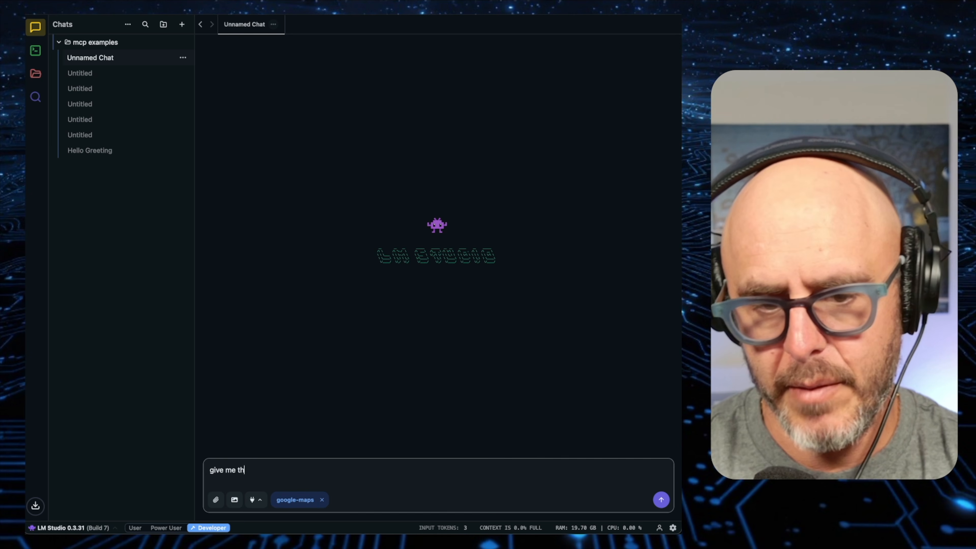
pyautogui.write('e top 5 coffee')
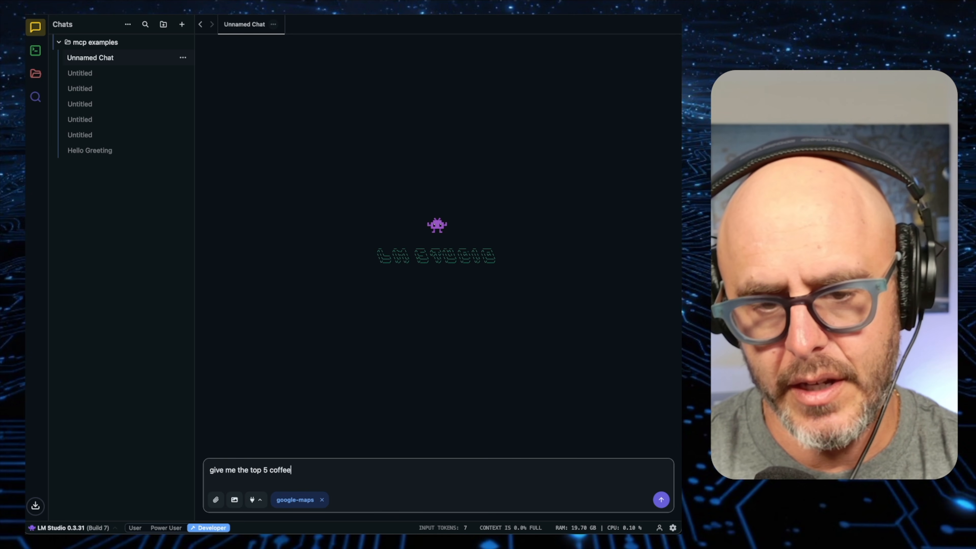
pyautogui.write(' shops that are ')
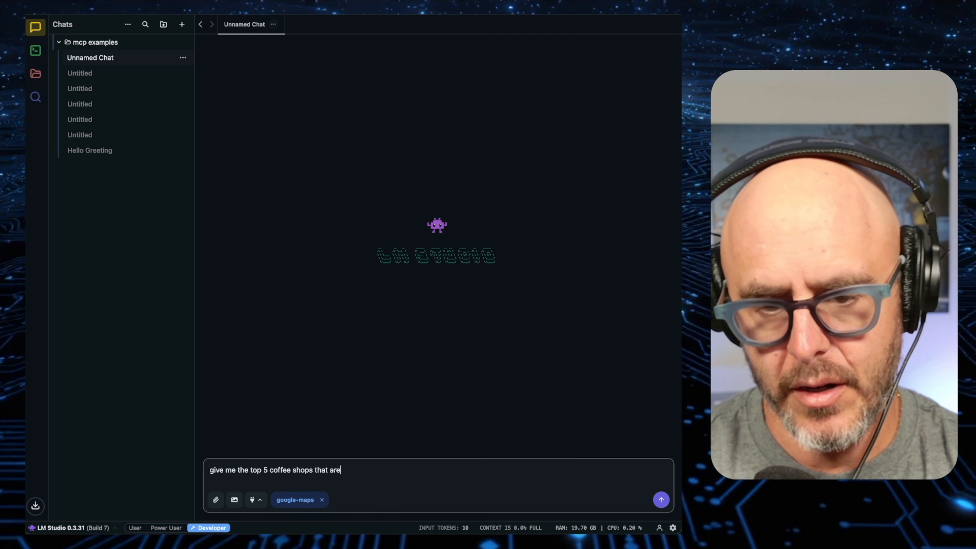
pyautogui.write('close to ri')
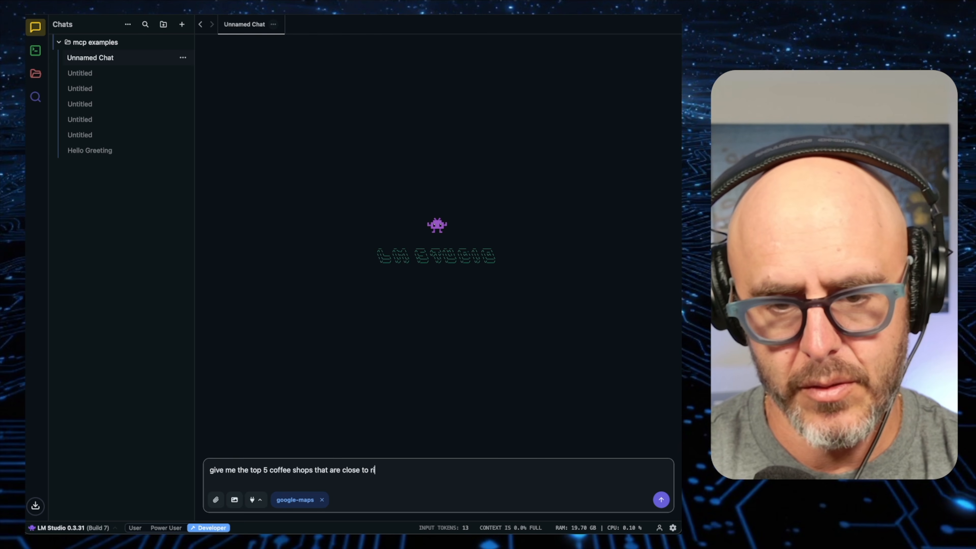
pyautogui.write('ttenhouse square')
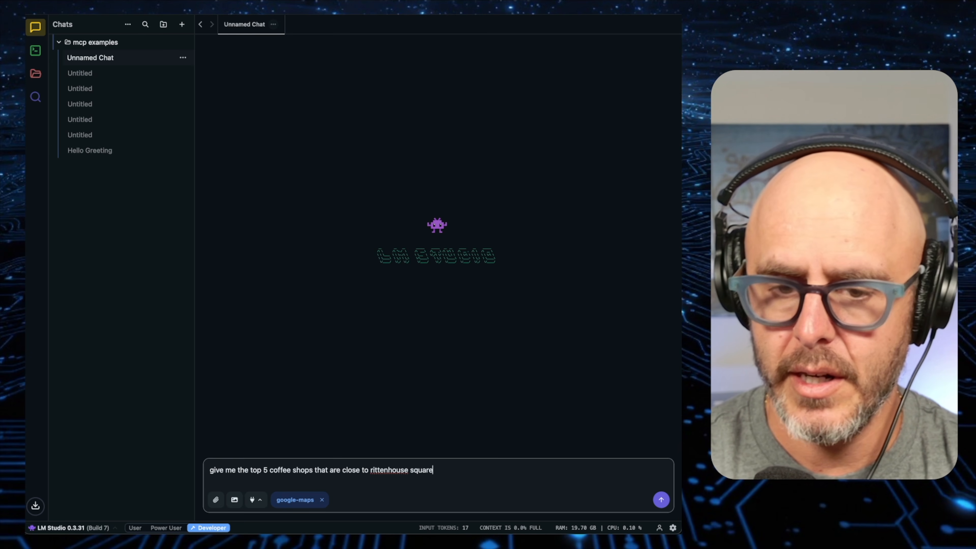
pyautogui.write(' in philadelphia')
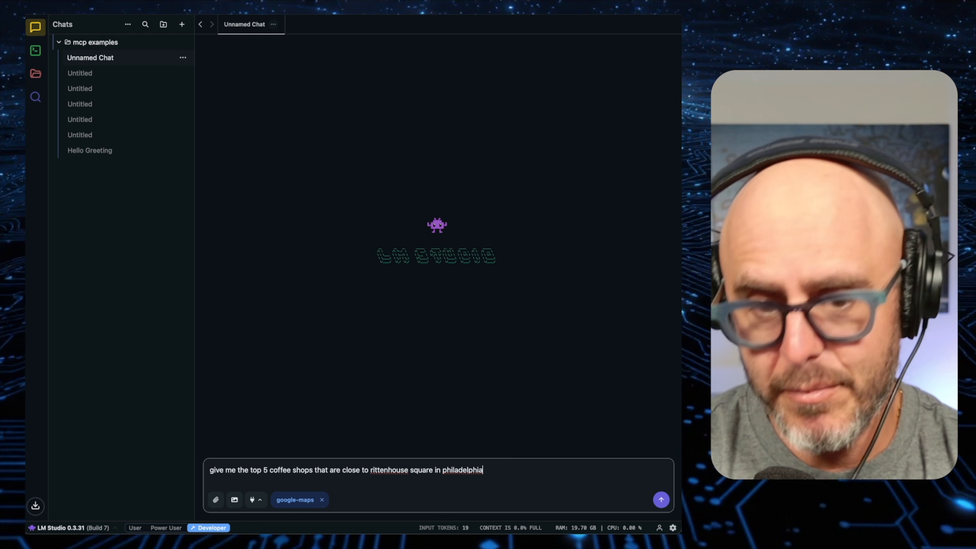
pyautogui.press('Return')
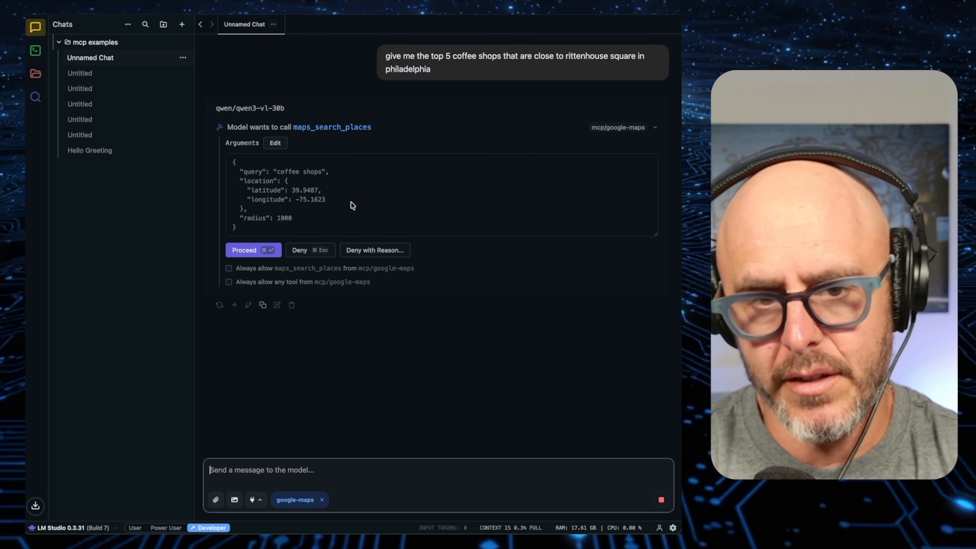
pyautogui.click(262, 255)
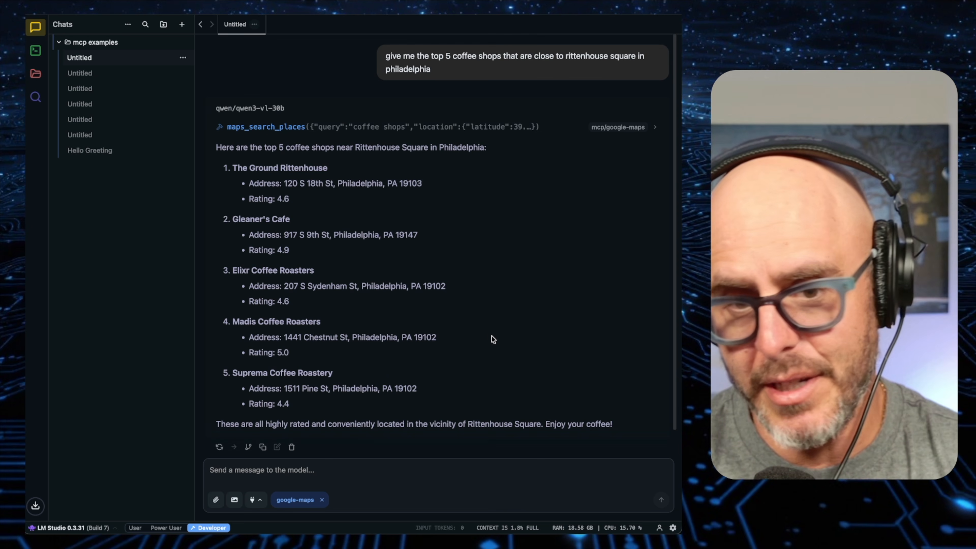
# Review the coffee shop list, send the follow-up "within .15 miles" and approve the new maps_search_places call.
pyautogui.scroll(-1, 486, 332)
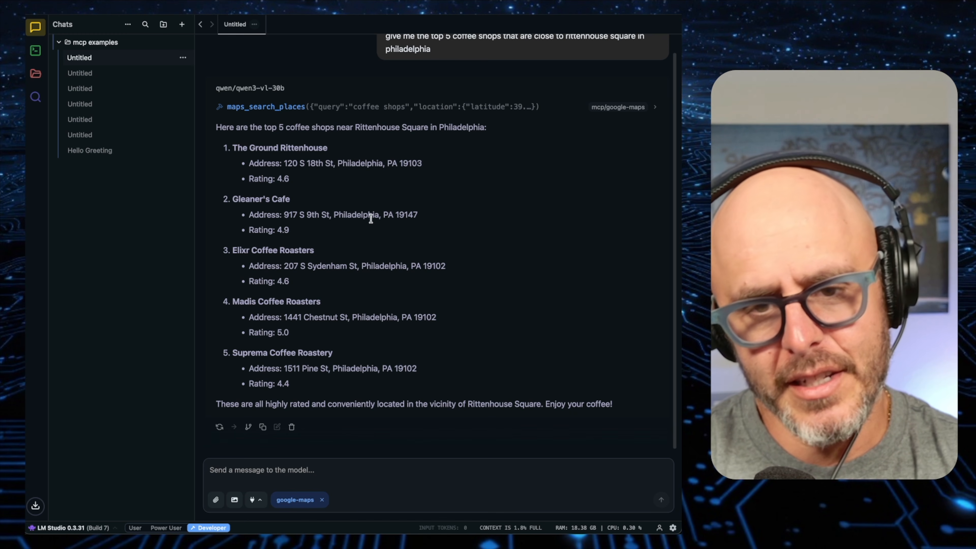
pyautogui.scroll(1, 411, 267)
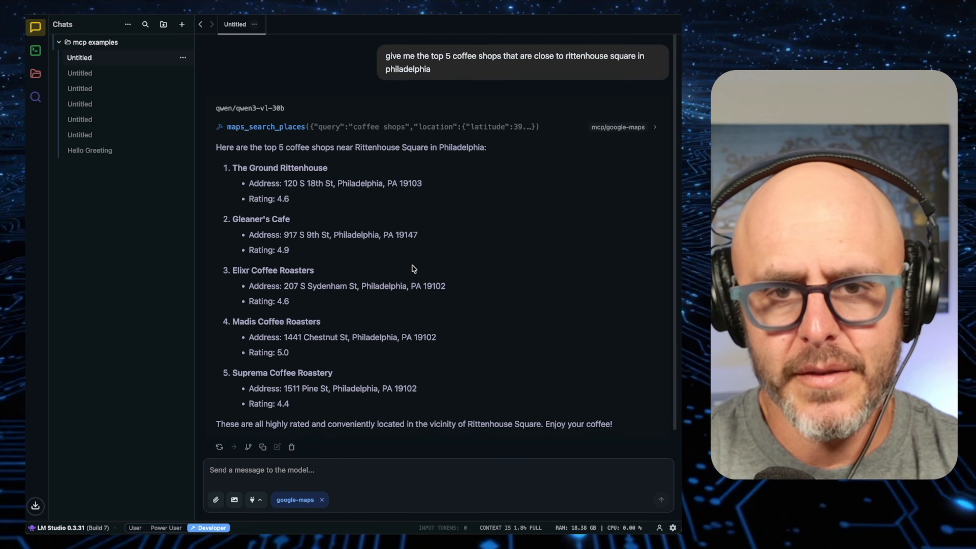
pyautogui.scroll(-1, 413, 269)
pyautogui.click(353, 469)
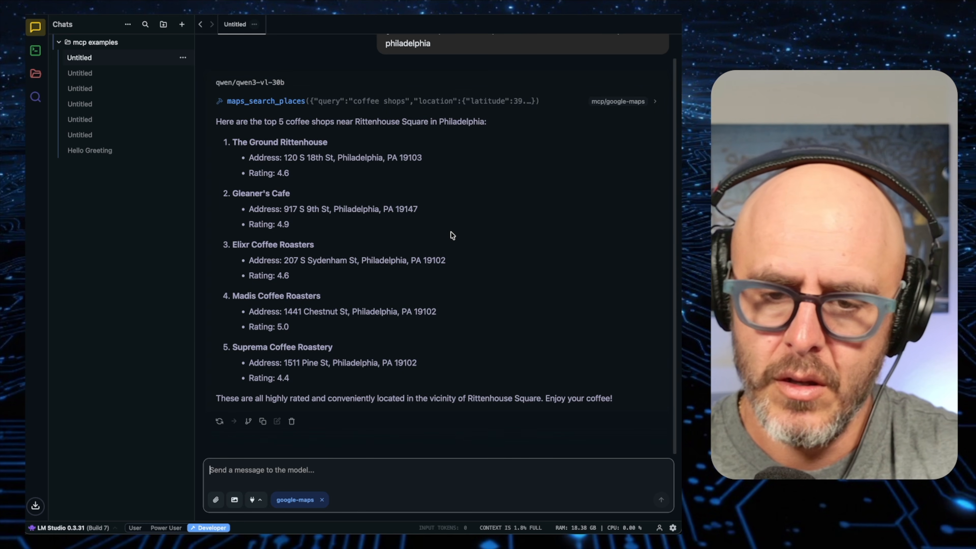
pyautogui.write('within ')
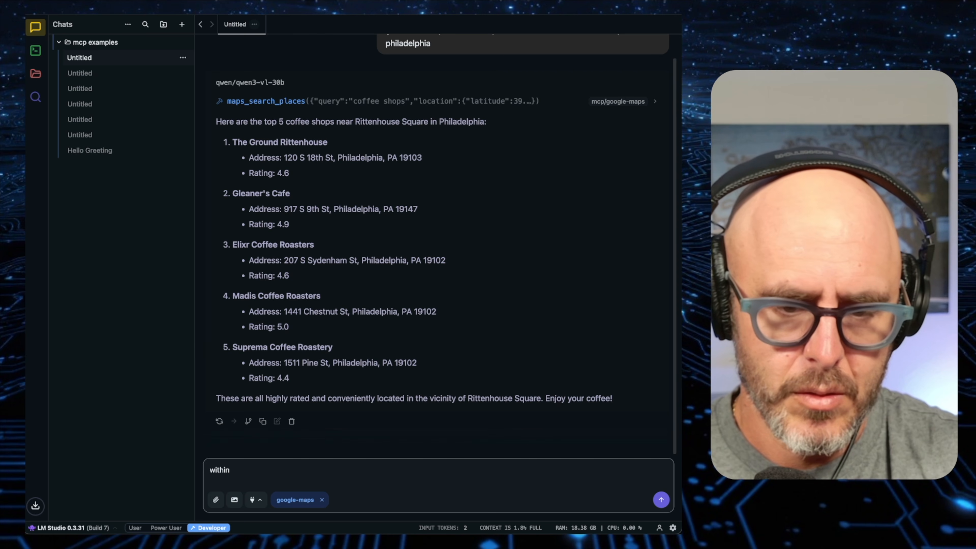
pyautogui.write('.25')
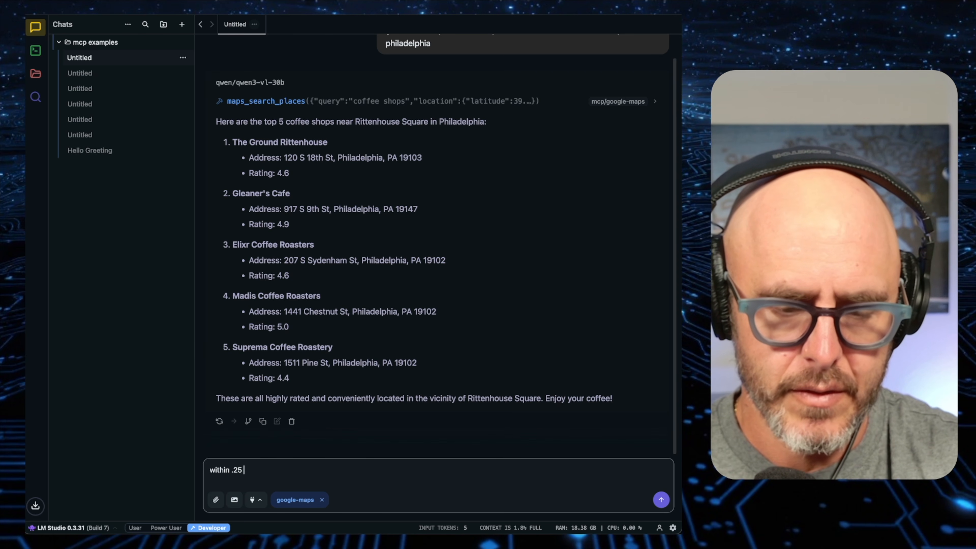
pyautogui.press('BackSpace')
pyautogui.press('BackSpace')
pyautogui.write('15')
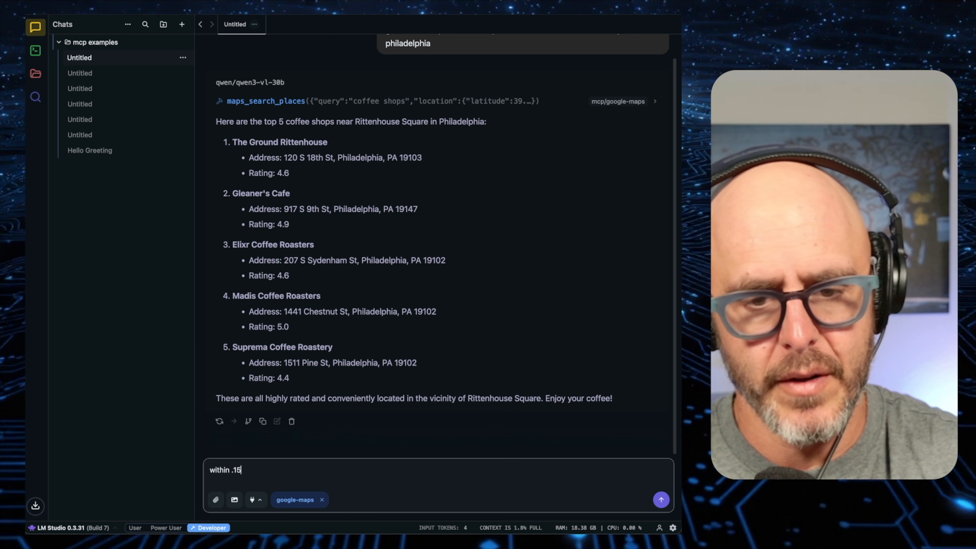
pyautogui.write(' miles')
pyautogui.press('Return')
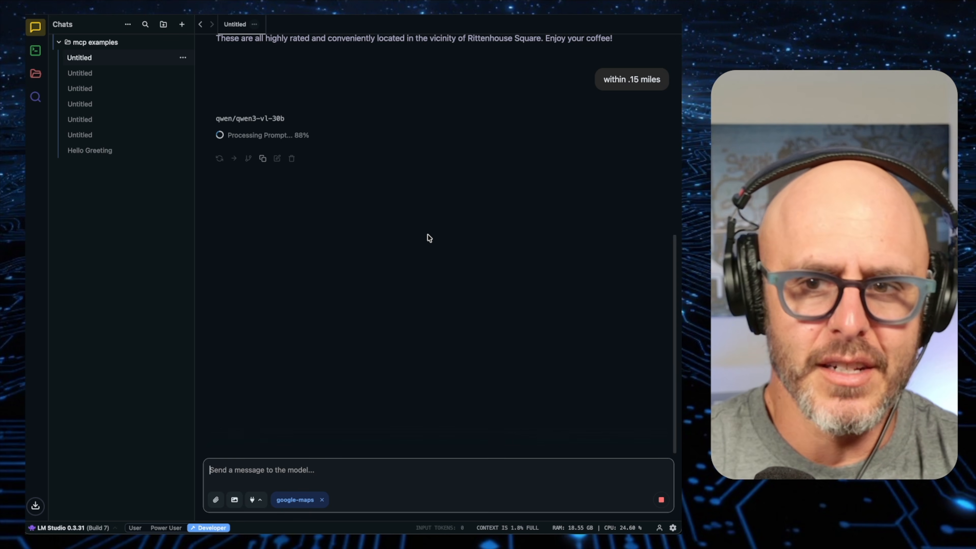
pyautogui.scroll(5, 427, 236)
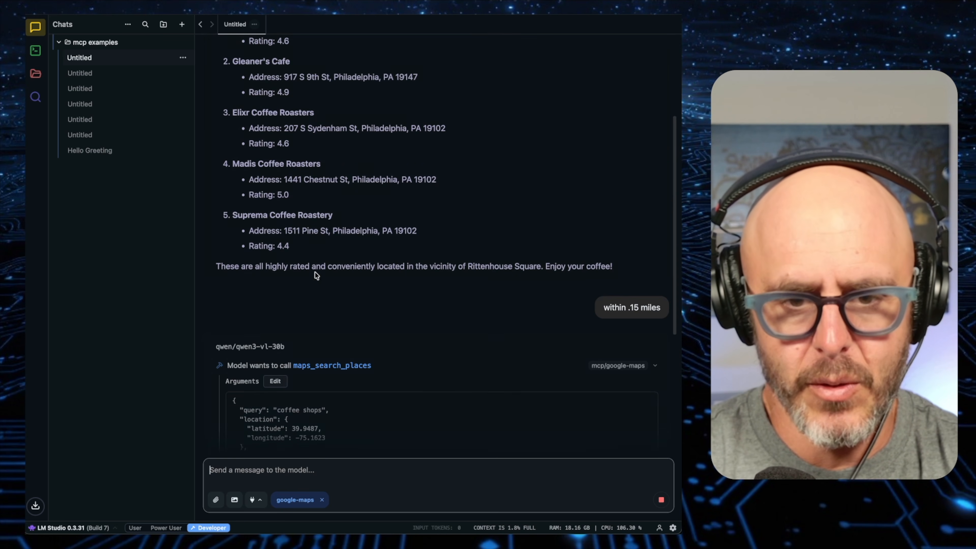
pyautogui.scroll(-5, 392, 265)
pyautogui.click(270, 260)
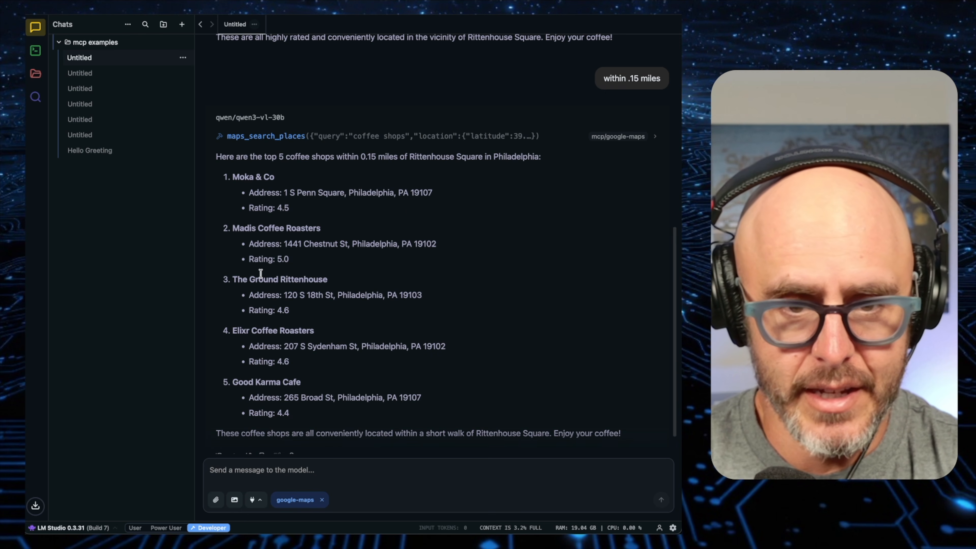
# Copy the shop name from the reply, send "what do you know about Madis Coffee Roasters?" and approve the maps_place_details call.
pyautogui.moveTo(323, 228); pyautogui.dragTo(233, 230)
pyautogui.press('super+c')
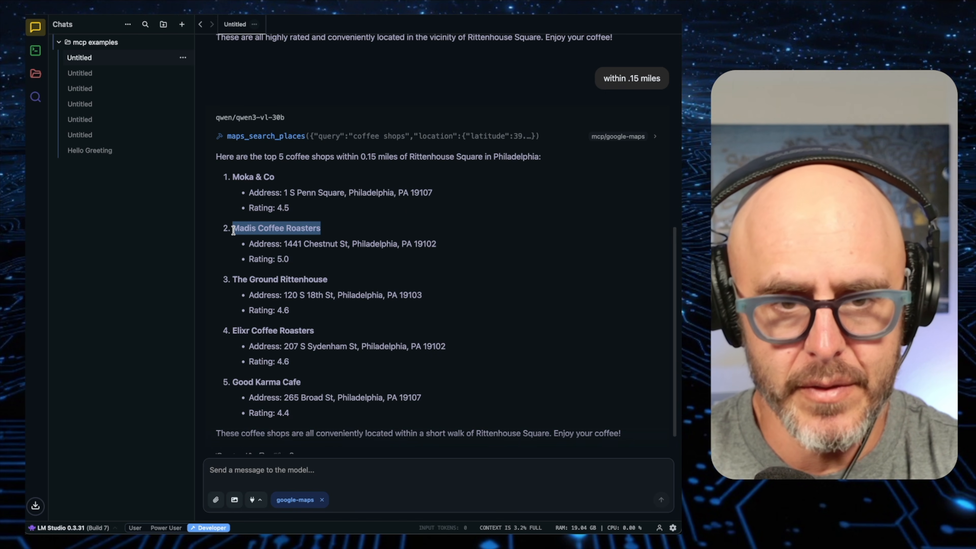
pyautogui.click(322, 470)
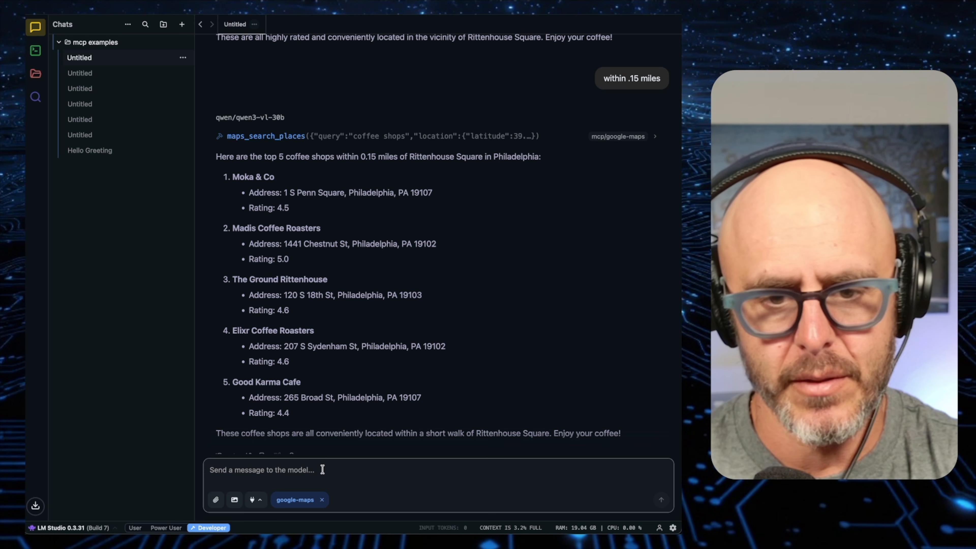
pyautogui.write('what do you know about')
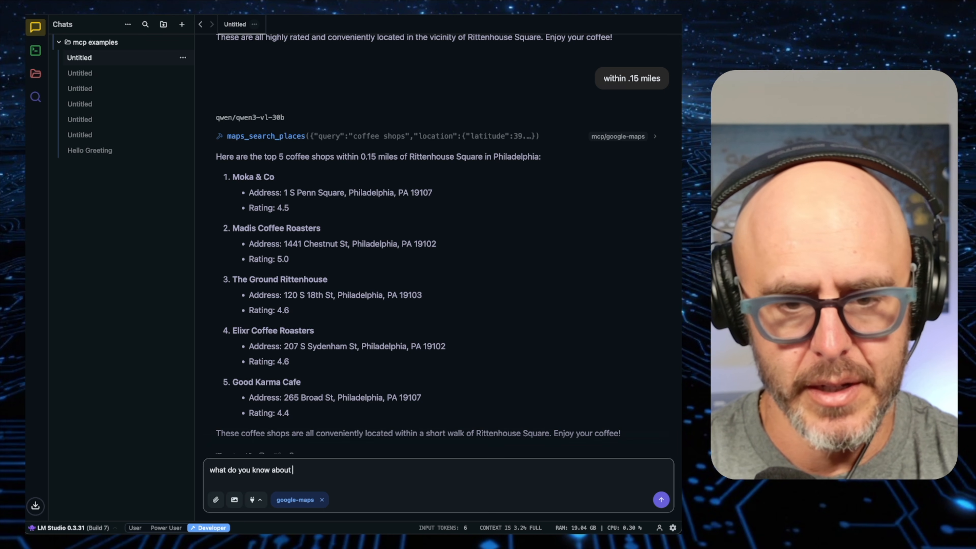
pyautogui.press('super+v')
pyautogui.write('?')
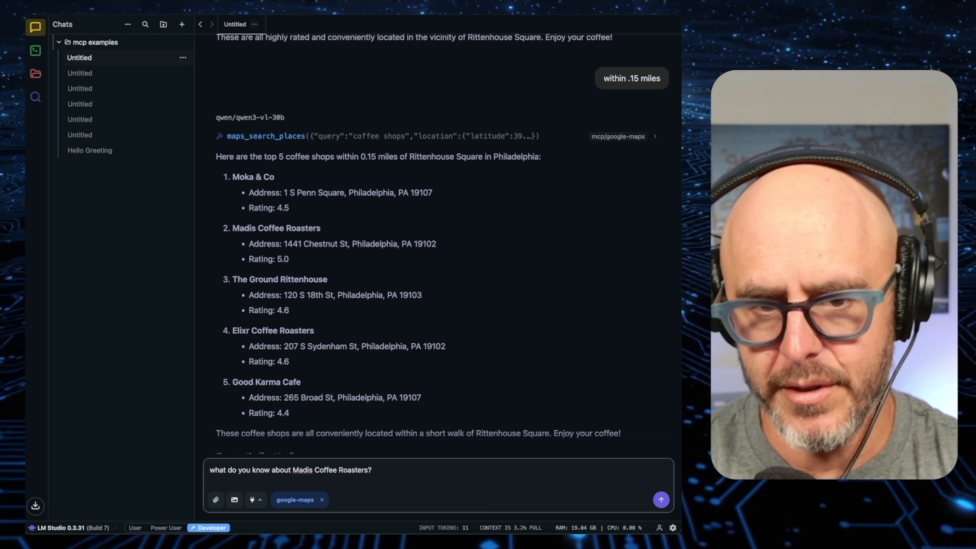
pyautogui.press('Return')
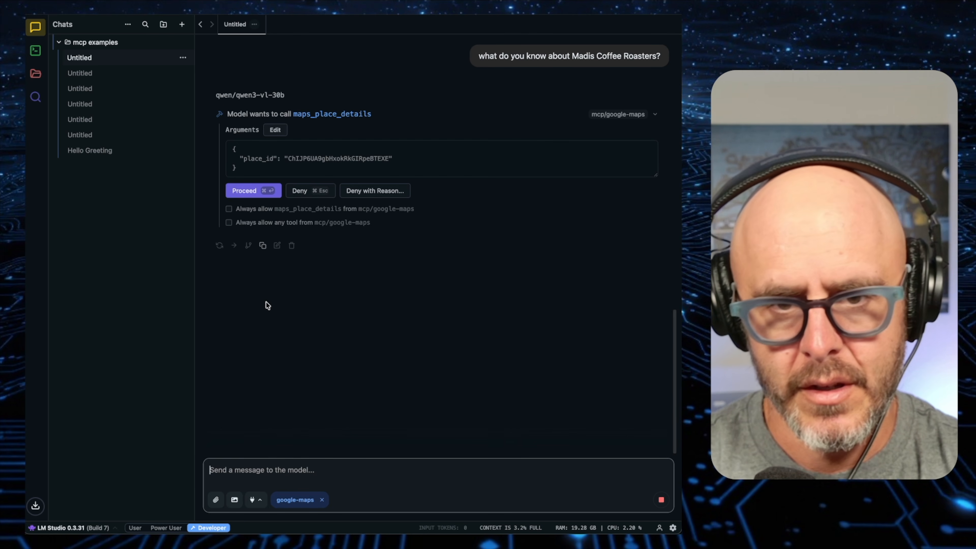
pyautogui.click(267, 191)
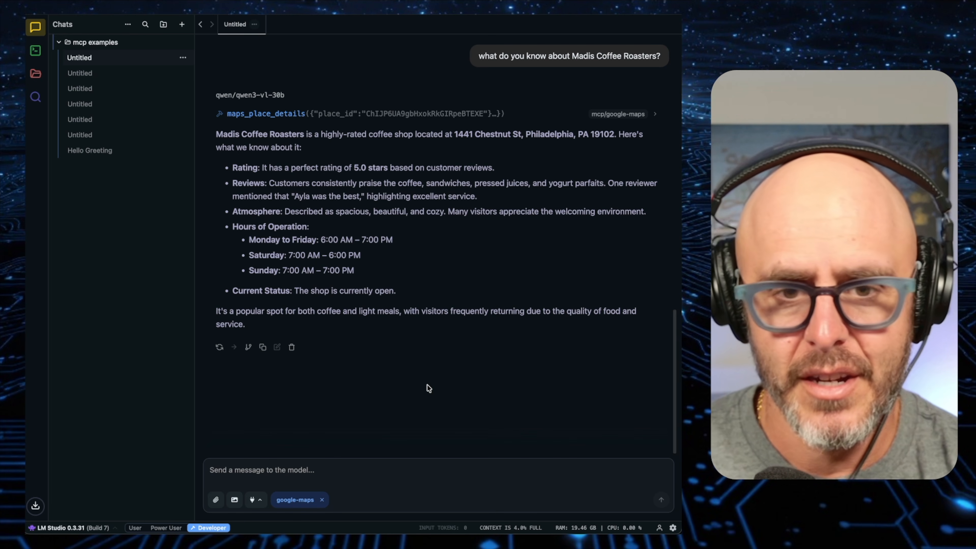
# Switch to the browser and look through the featured and hosted MCP servers and clients on the mcp.so home page.
pyautogui.press('super+Tab')
pyautogui.press('super+Tab')
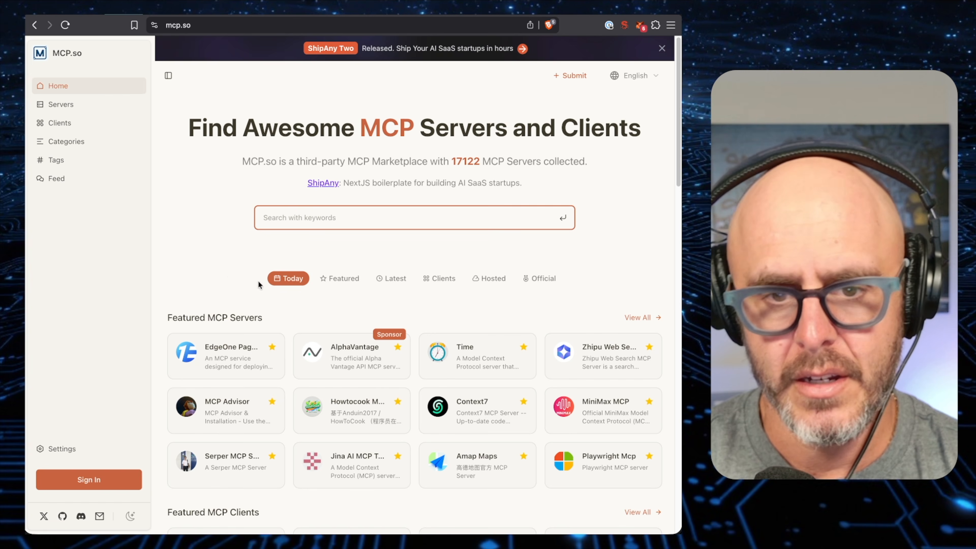
pyautogui.scroll(-6, 259, 282)
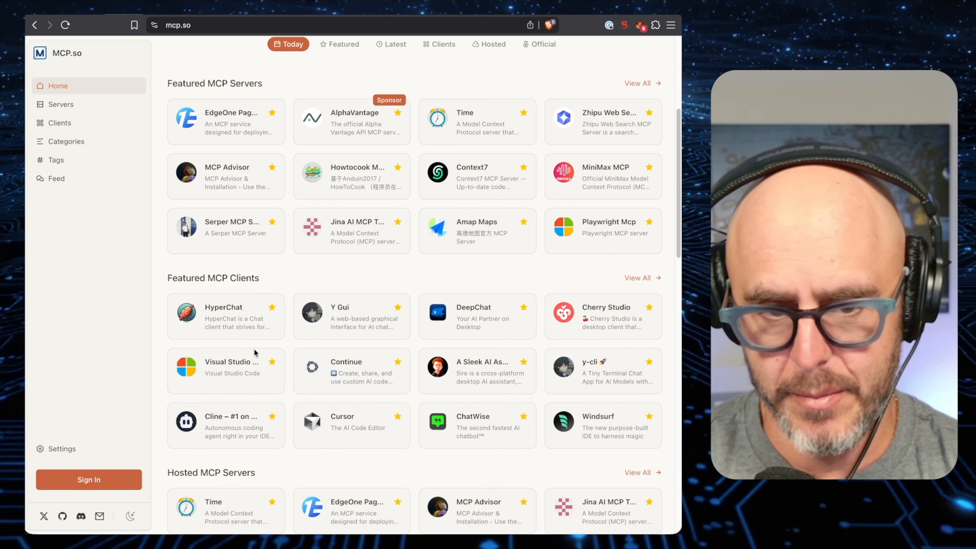
pyautogui.scroll(-3, 382, 351)
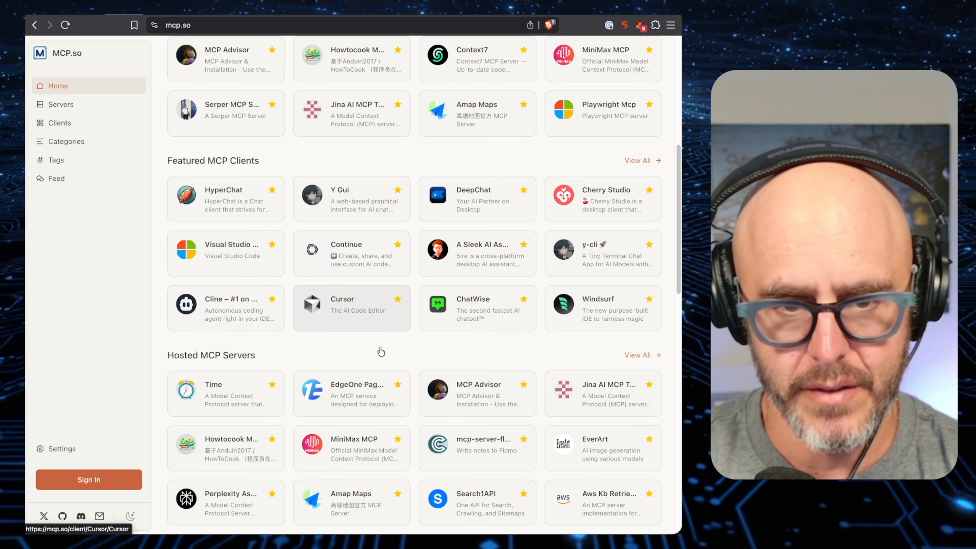
pyautogui.scroll(10, 259, 345)
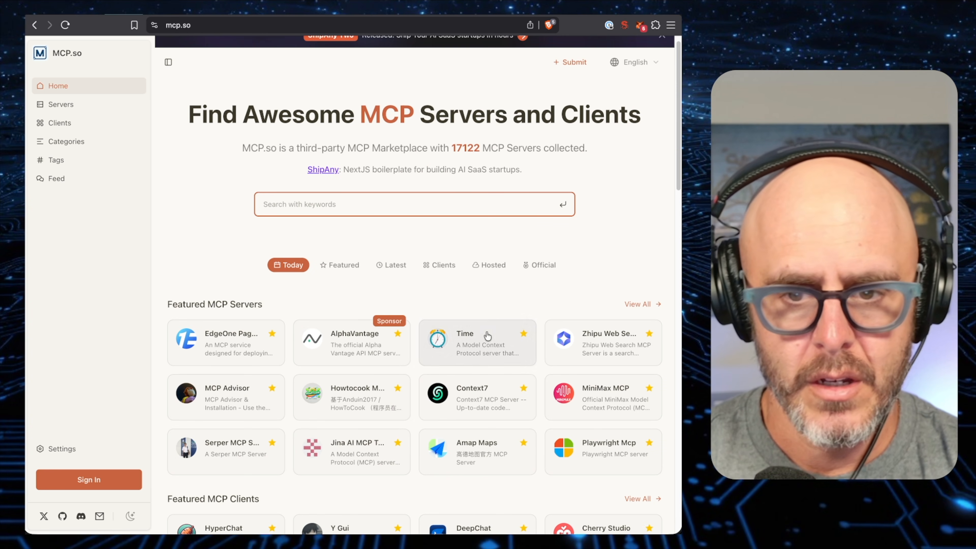
# Open the full list of featured MCP servers on mcp.so and look through the available servers.
pyautogui.click(655, 305)
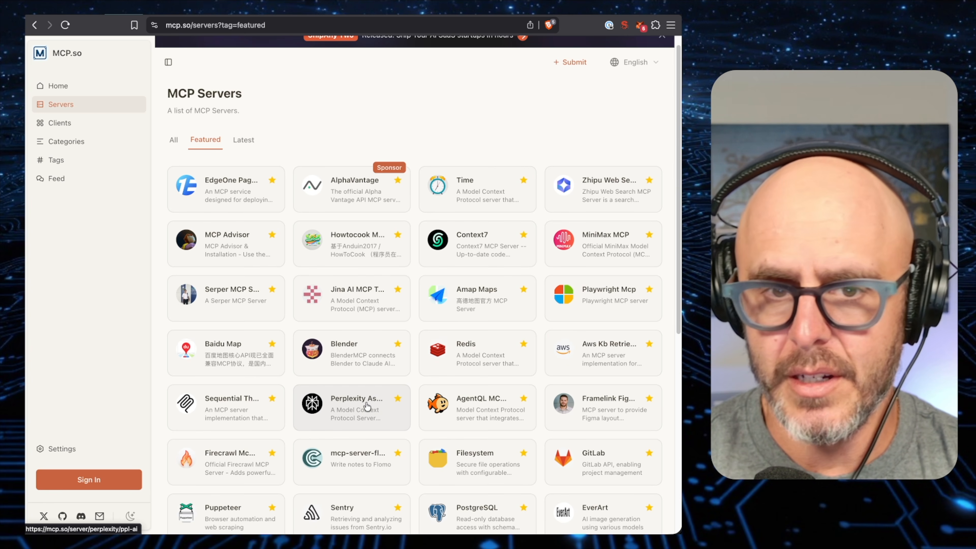
pyautogui.scroll(-3, 503, 196)
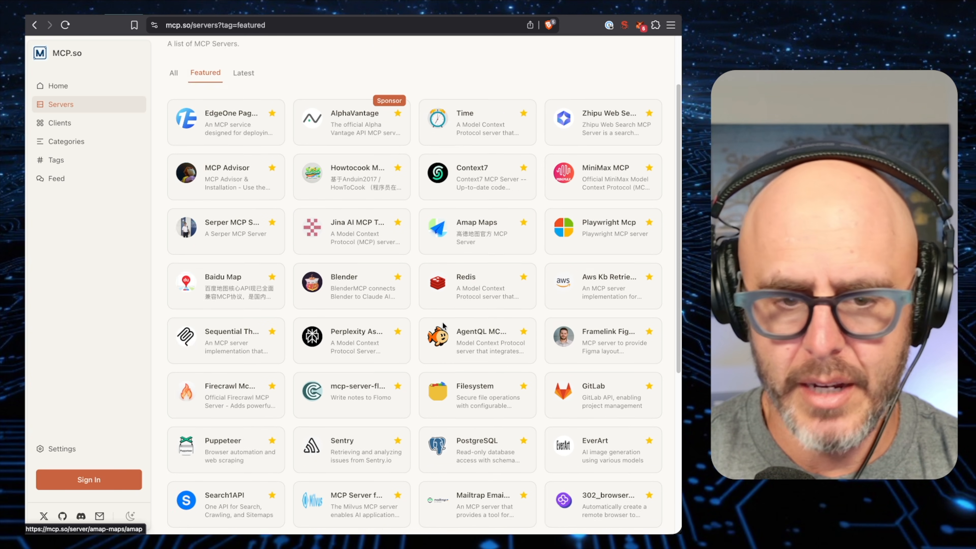
pyautogui.scroll(-5, 473, 443)
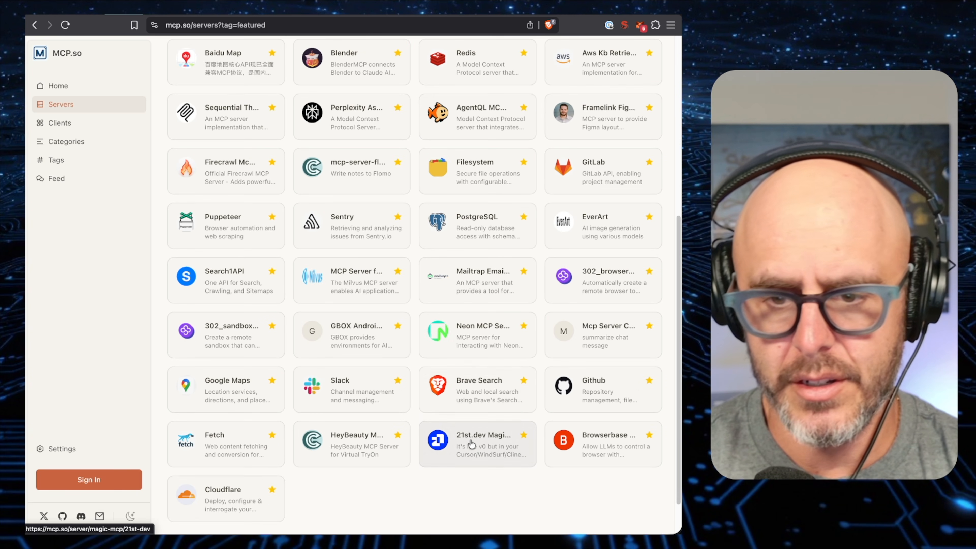
pyautogui.scroll(-1, 414, 398)
pyautogui.scroll(2, 405, 396)
pyautogui.scroll(7, 405, 392)
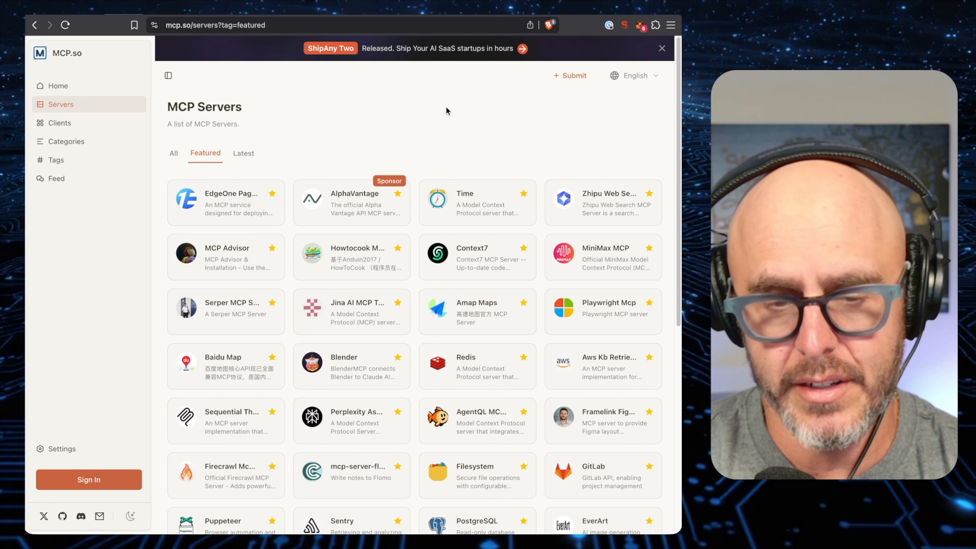
# Switch to LM Studio and open mcp.json for editing from the chat's integrations.
pyautogui.press('super+Tab')
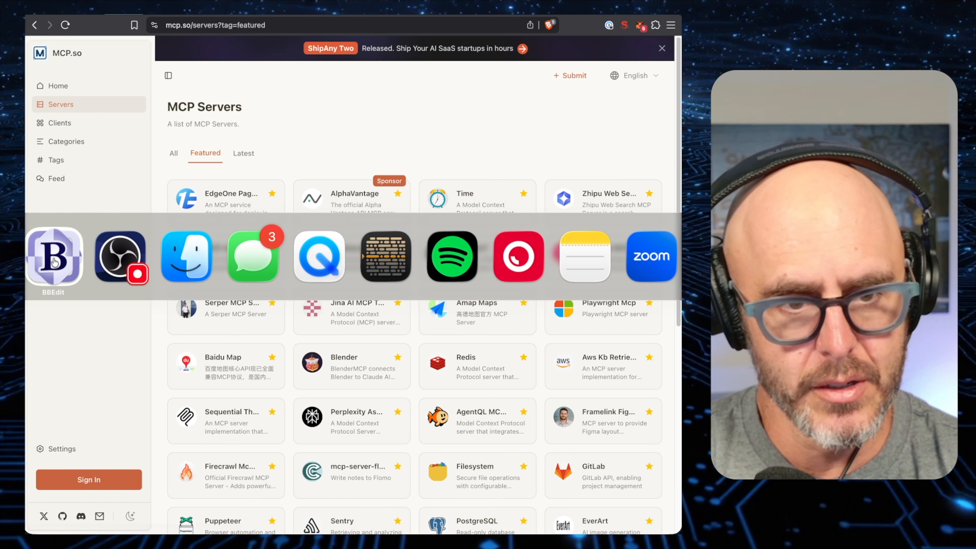
pyautogui.click(385, 256)
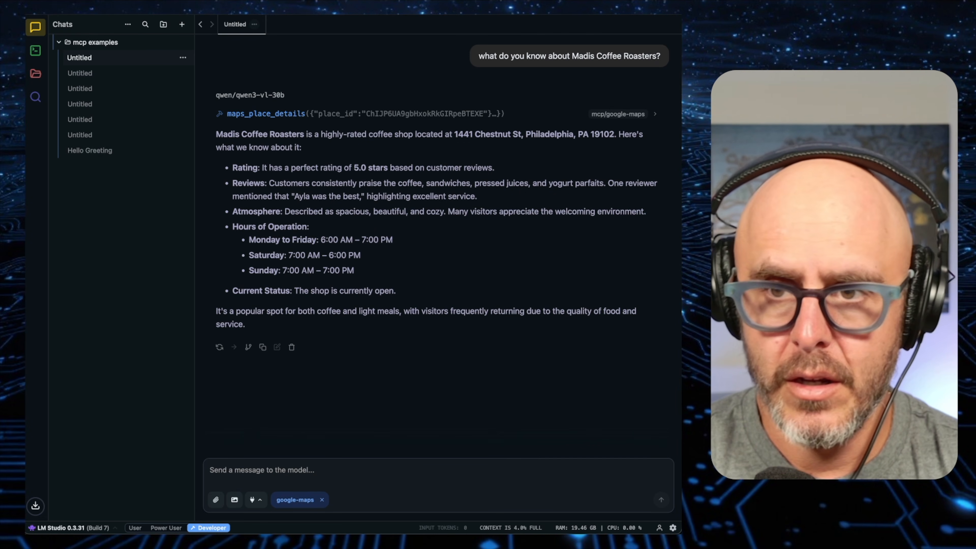
pyautogui.click(257, 498)
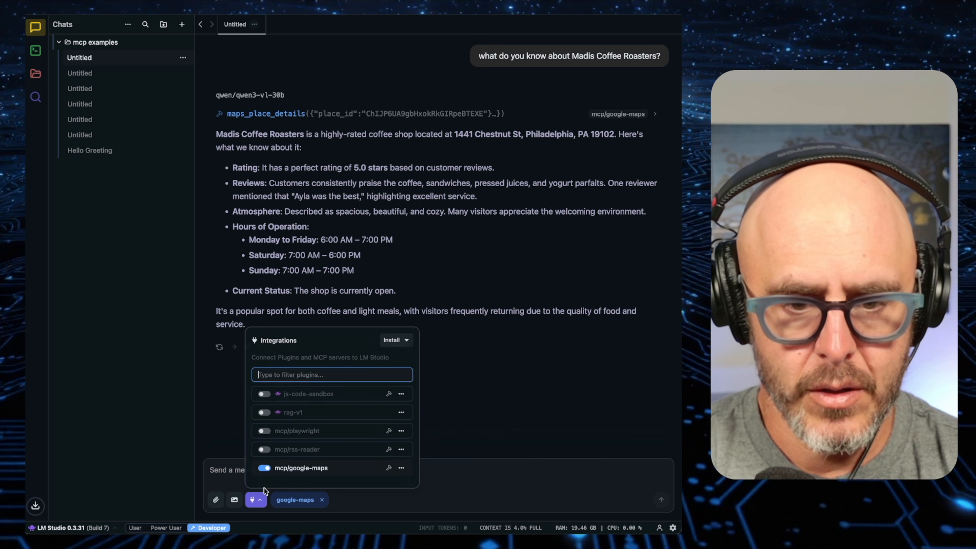
pyautogui.click(395, 340)
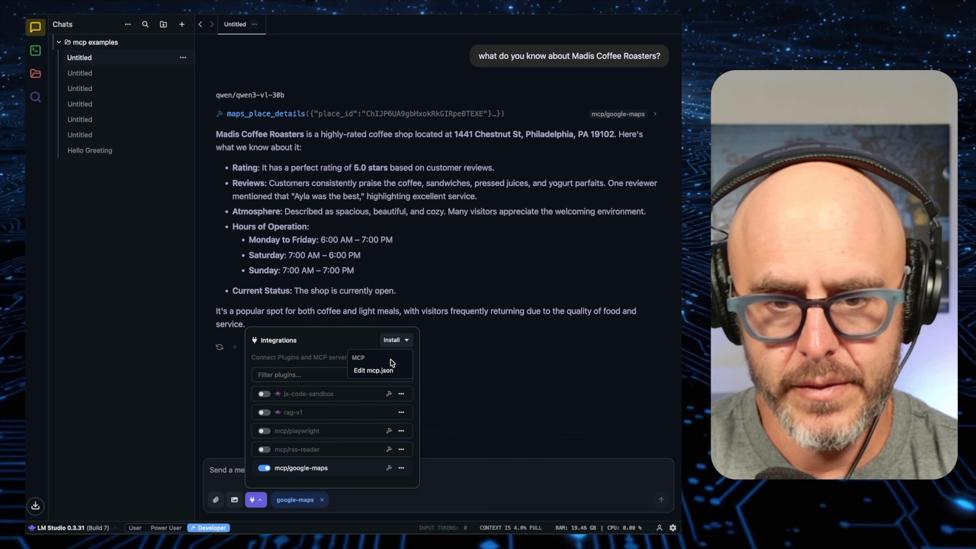
pyautogui.click(378, 370)
# Examine how the playwright, rss-reader and google-maps server entries are structured under mcpServers in mcp.json.
pyautogui.click(461, 312)
pyautogui.click(342, 206)
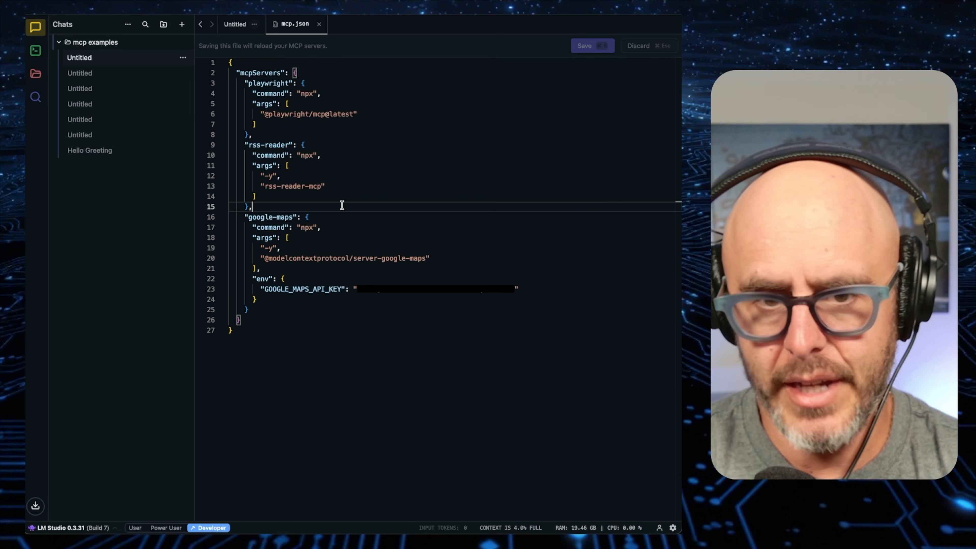
pyautogui.click(326, 287)
pyautogui.click(542, 279)
pyautogui.click(436, 325)
pyautogui.click(365, 196)
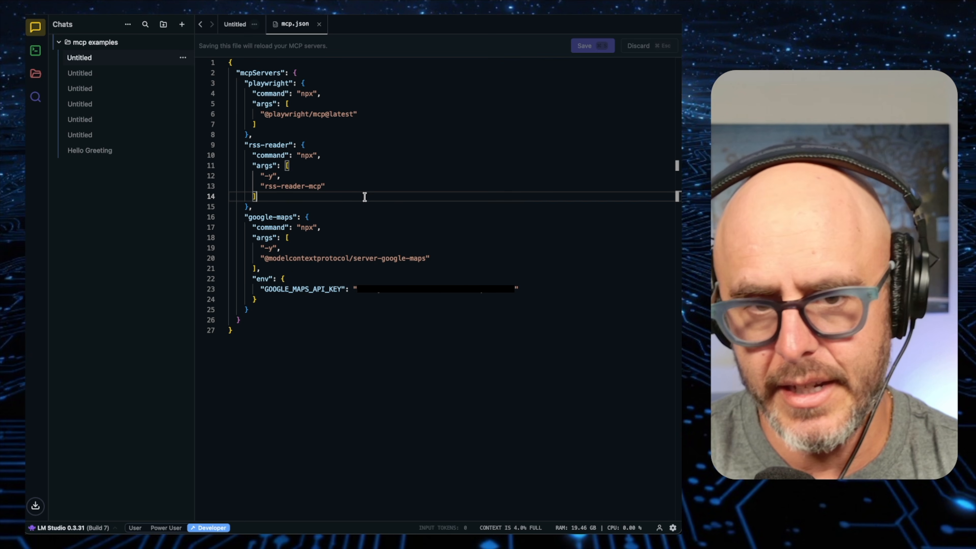
pyautogui.moveTo(365, 196); pyautogui.dragTo(205, 120)
pyautogui.click(364, 174)
pyautogui.click(313, 205)
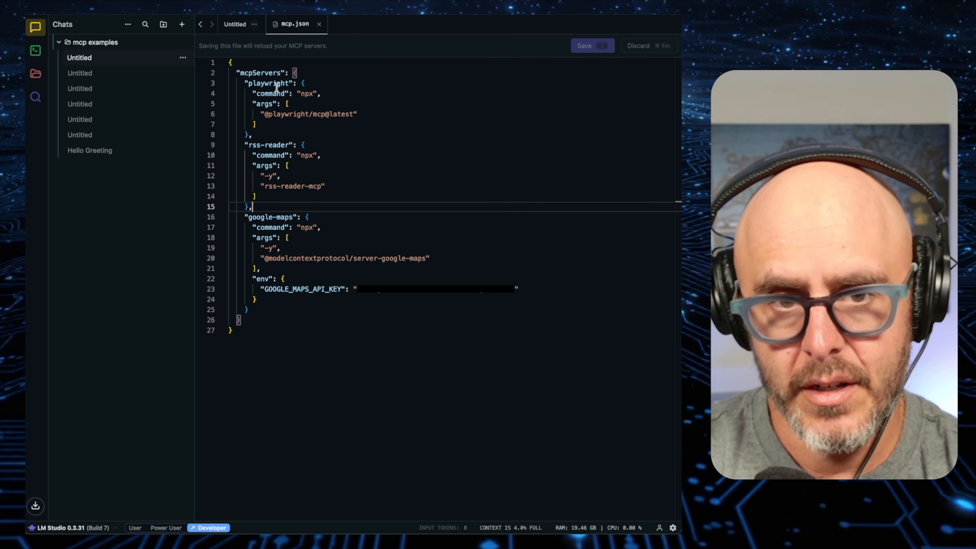
# Switch back to the browser and search for "playwright" from the mcp.so home page.
pyautogui.press('super+Tab')
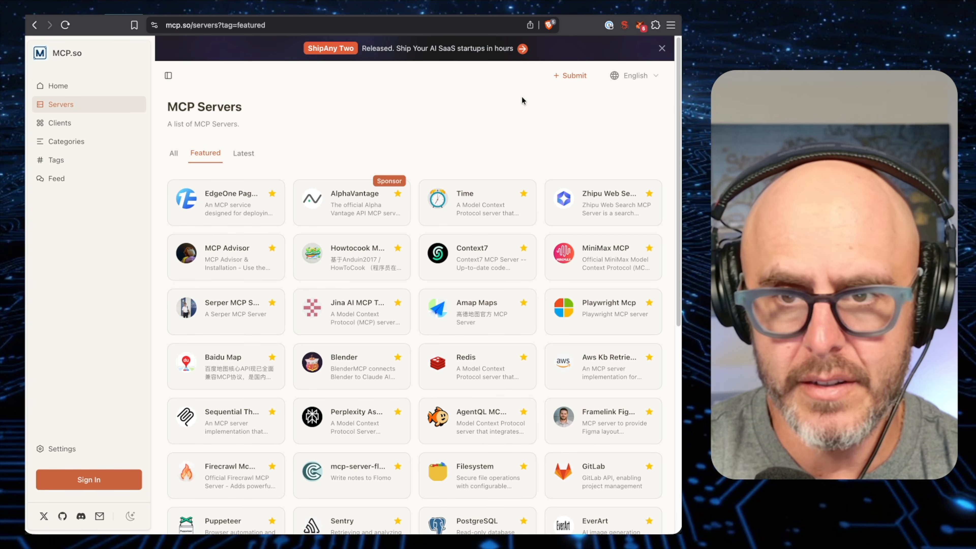
pyautogui.click(76, 86)
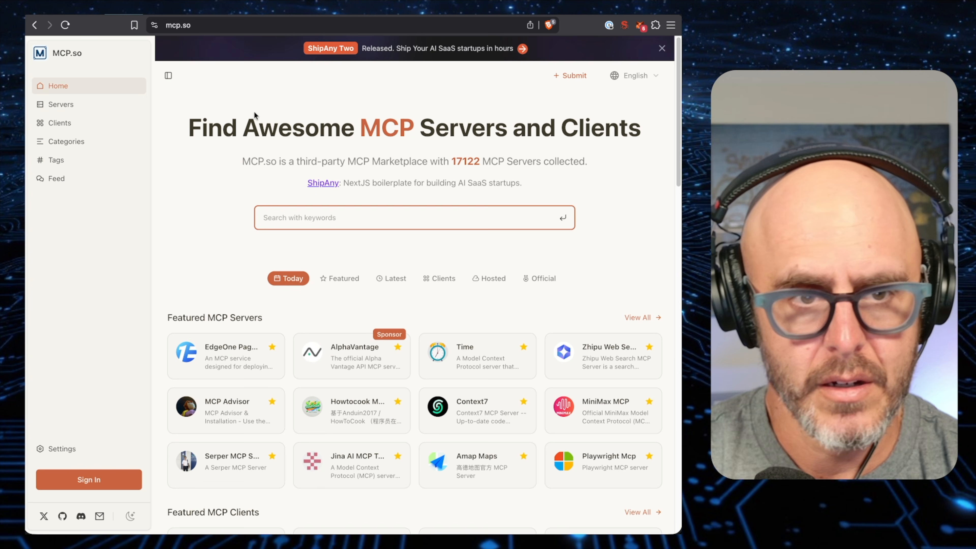
pyautogui.click(308, 212)
pyautogui.write('pla')
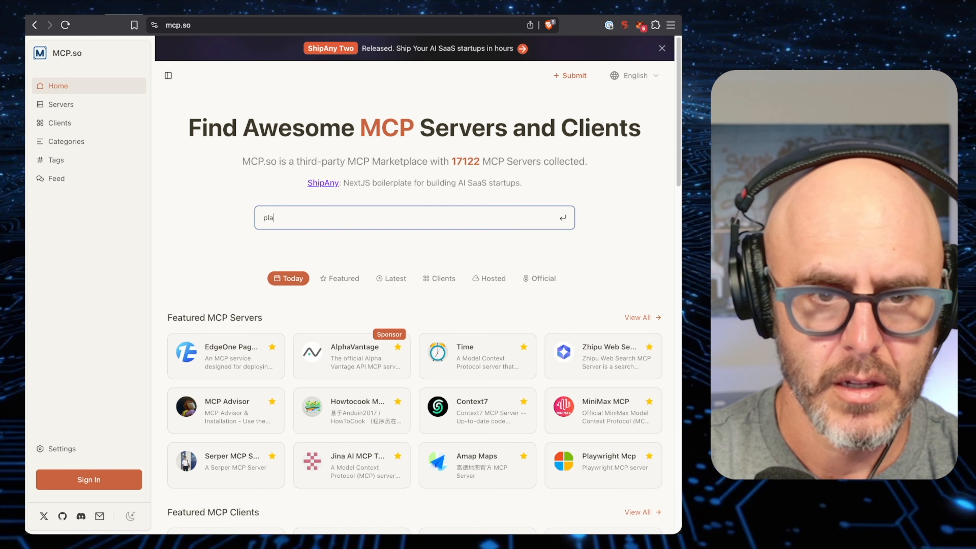
pyautogui.write('ywright')
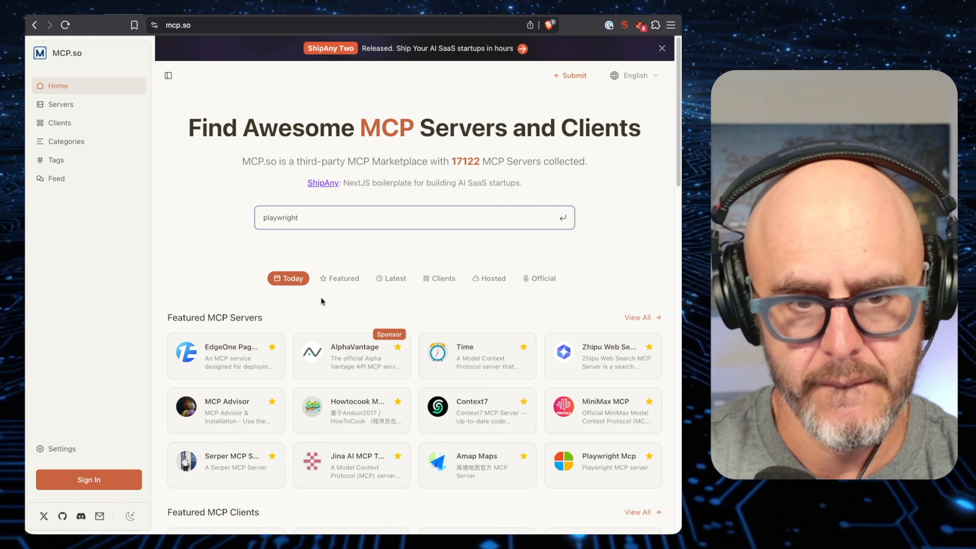
pyautogui.press('Return')
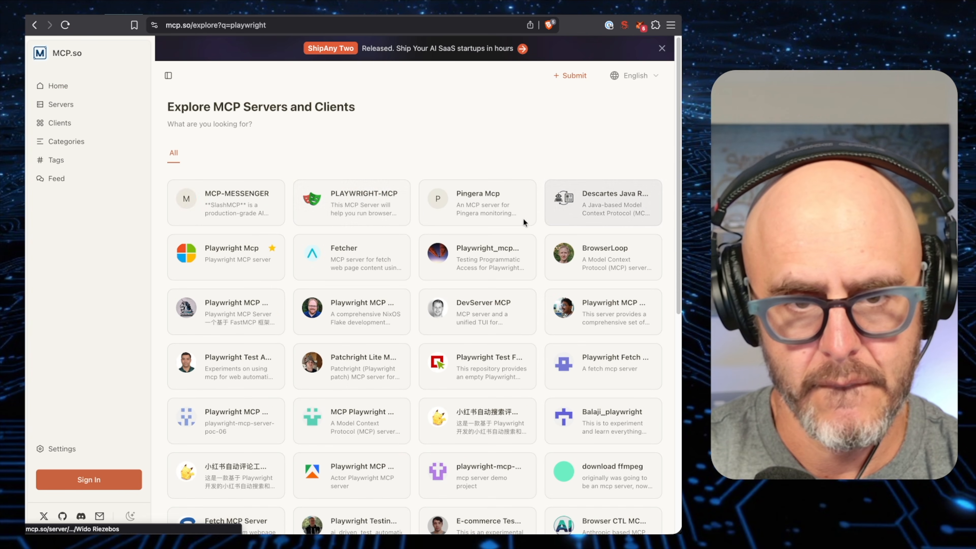
# Open the Playwright Mcp server page, review its Server Config JSON and compare it with the mcpServers block of mcp.json in LM Studio.
pyautogui.click(422, 214)
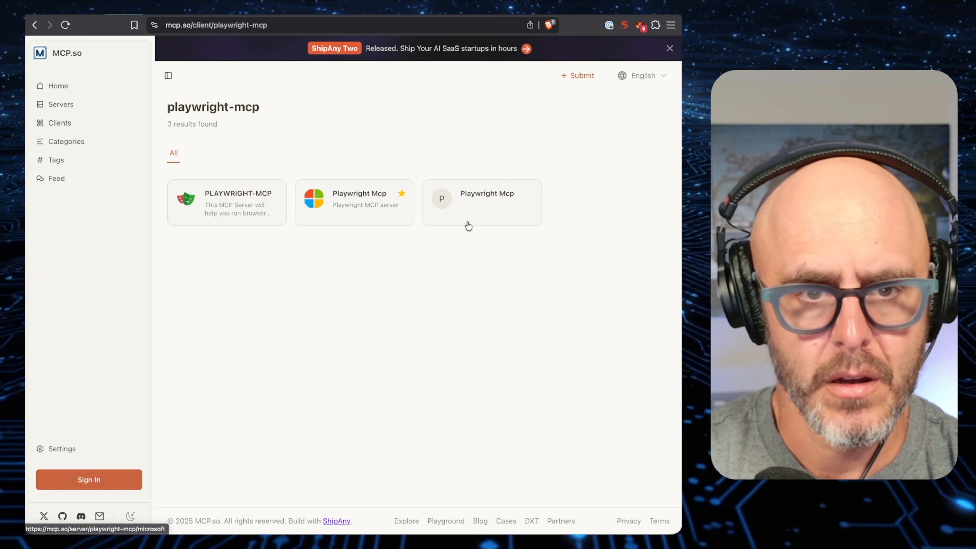
pyautogui.click(496, 223)
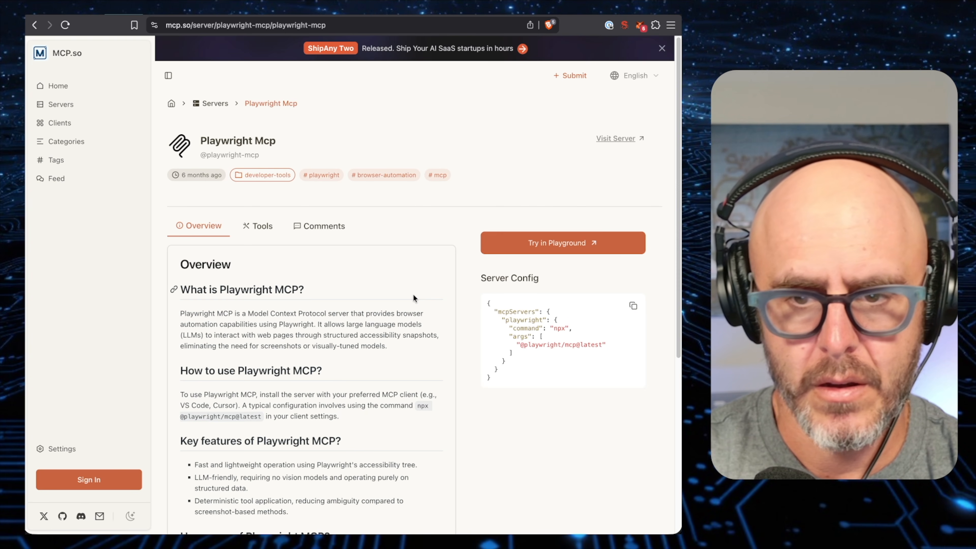
pyautogui.moveTo(590, 371); pyautogui.dragTo(470, 301)
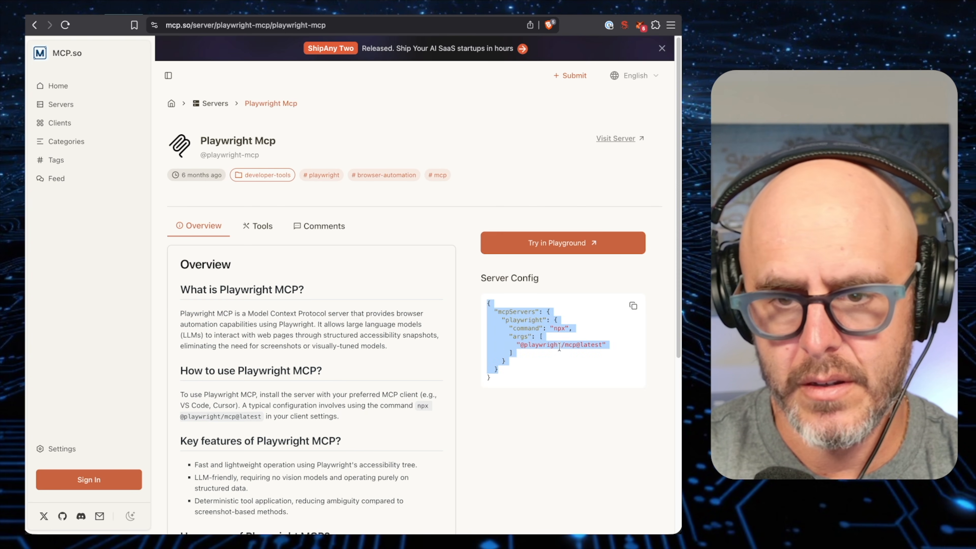
pyautogui.click(550, 352)
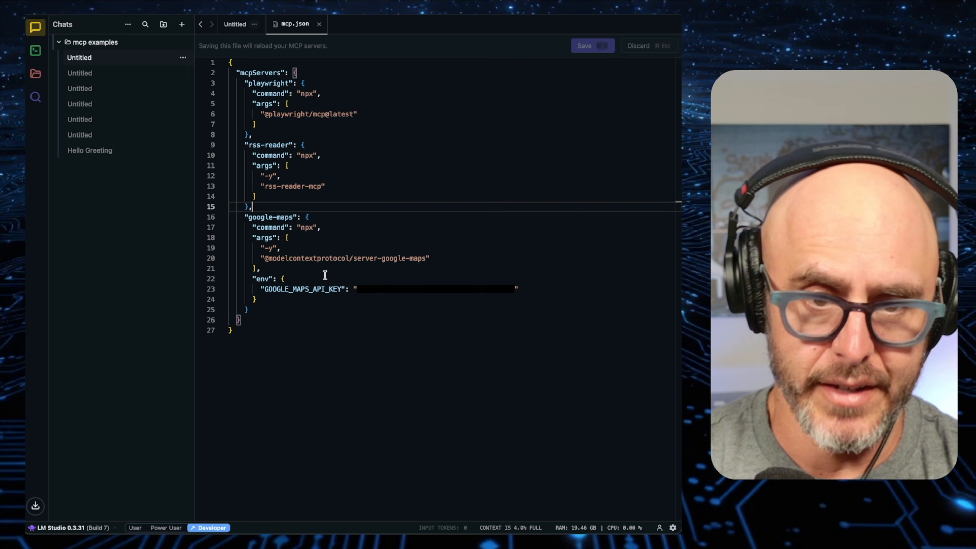
pyautogui.click(296, 72)
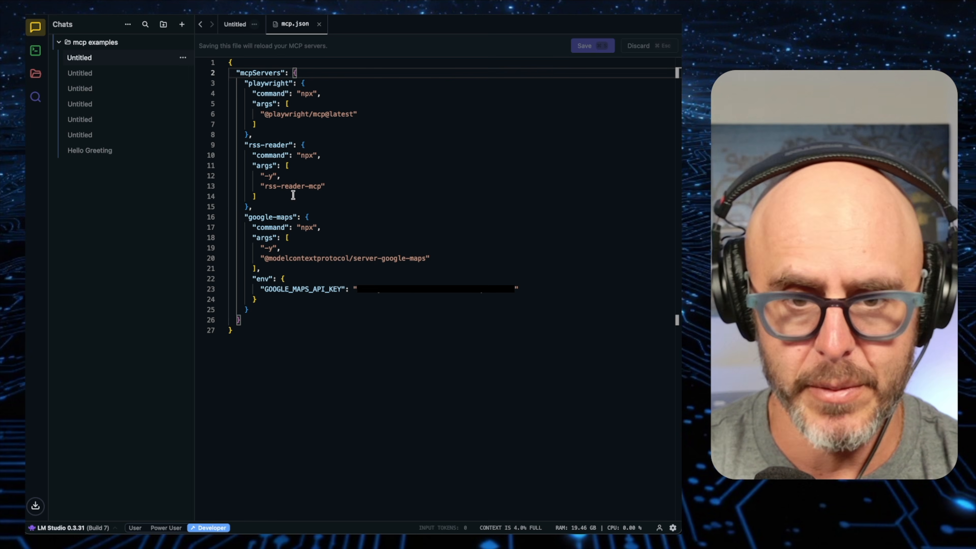